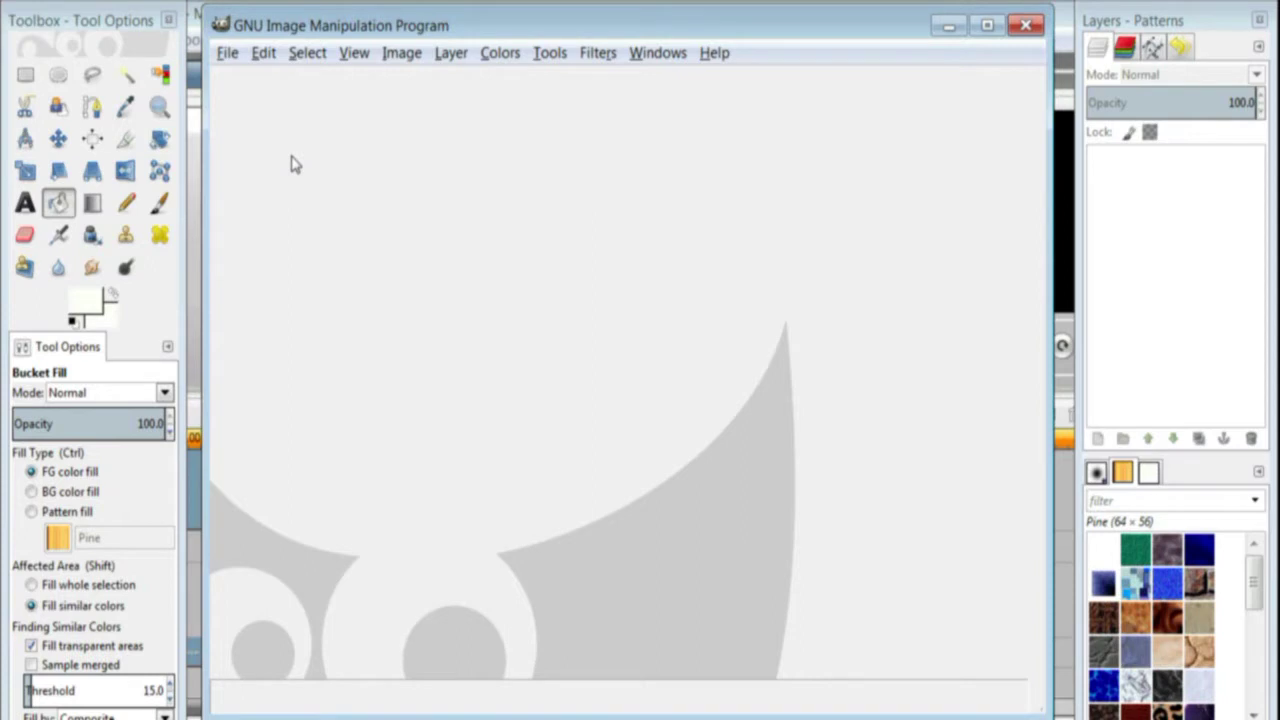
Create a new blank image 540 px wide and 330 px high.
key("ctrl+n")
type("540")
key("Tab")
type("330")
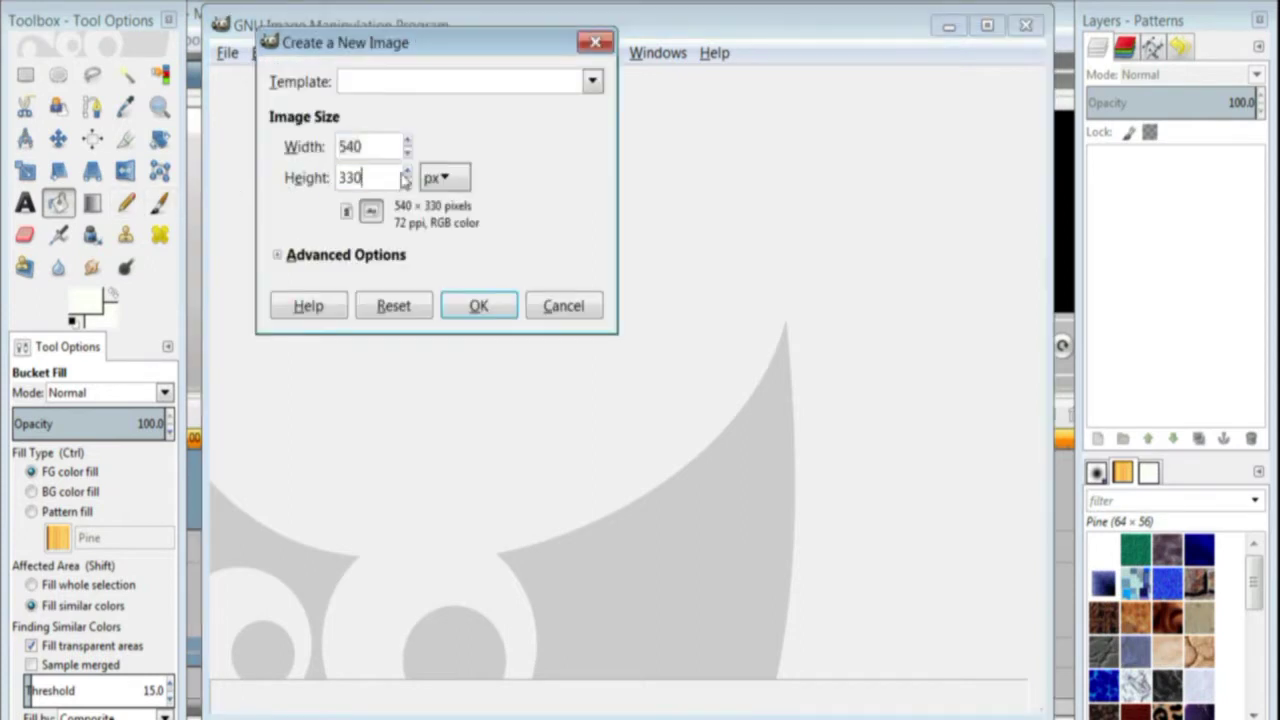
left_click(486, 308)
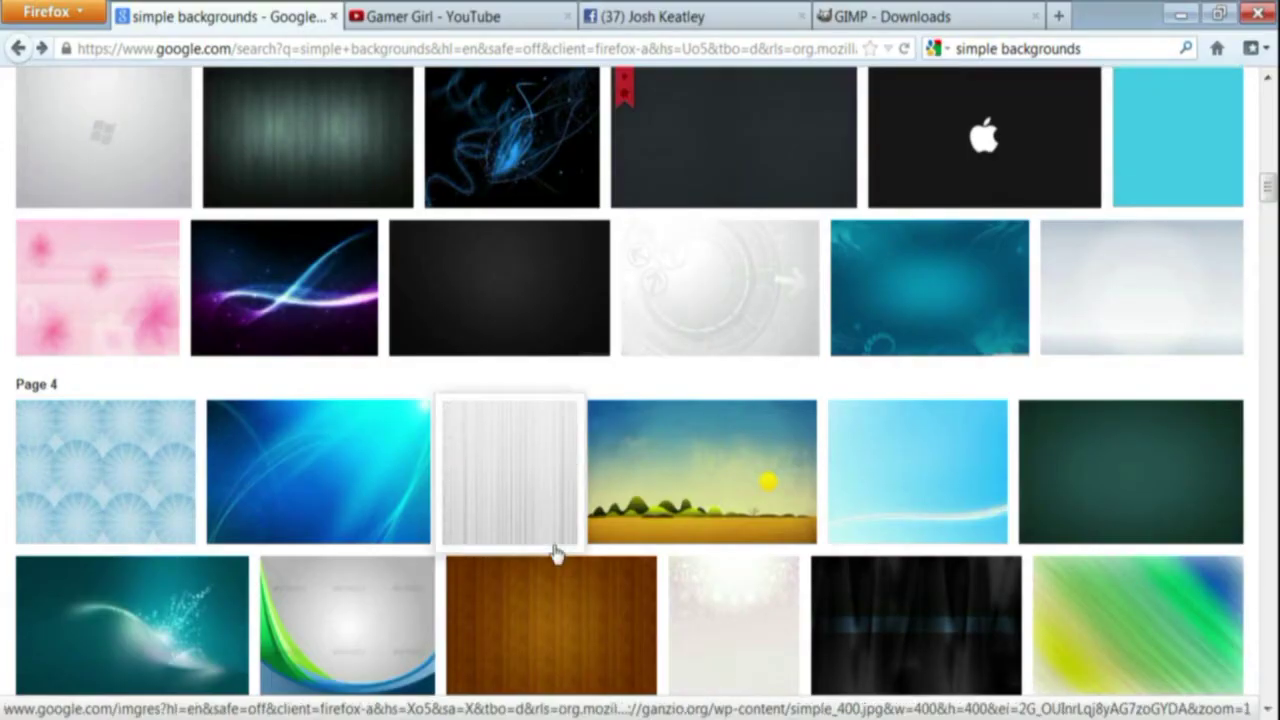
Open the blue wallpaper from the image search results at full size.
mouse_move(572, 627)
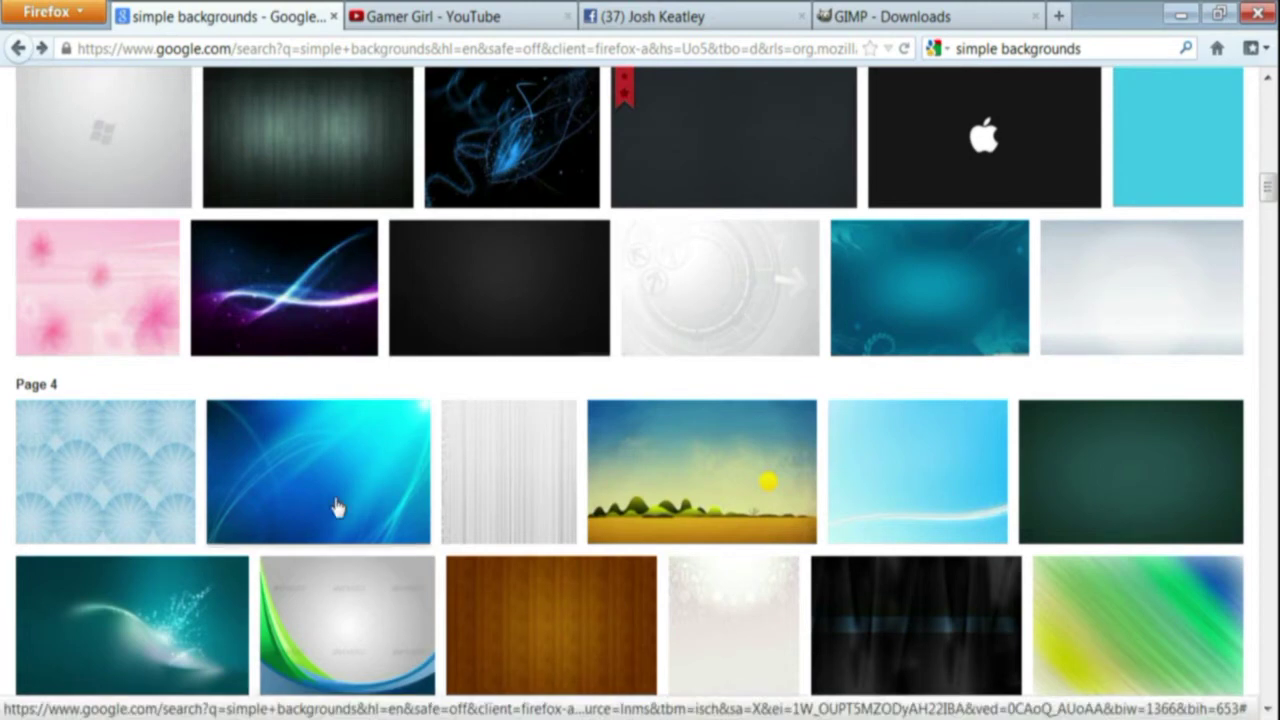
left_click(335, 509)
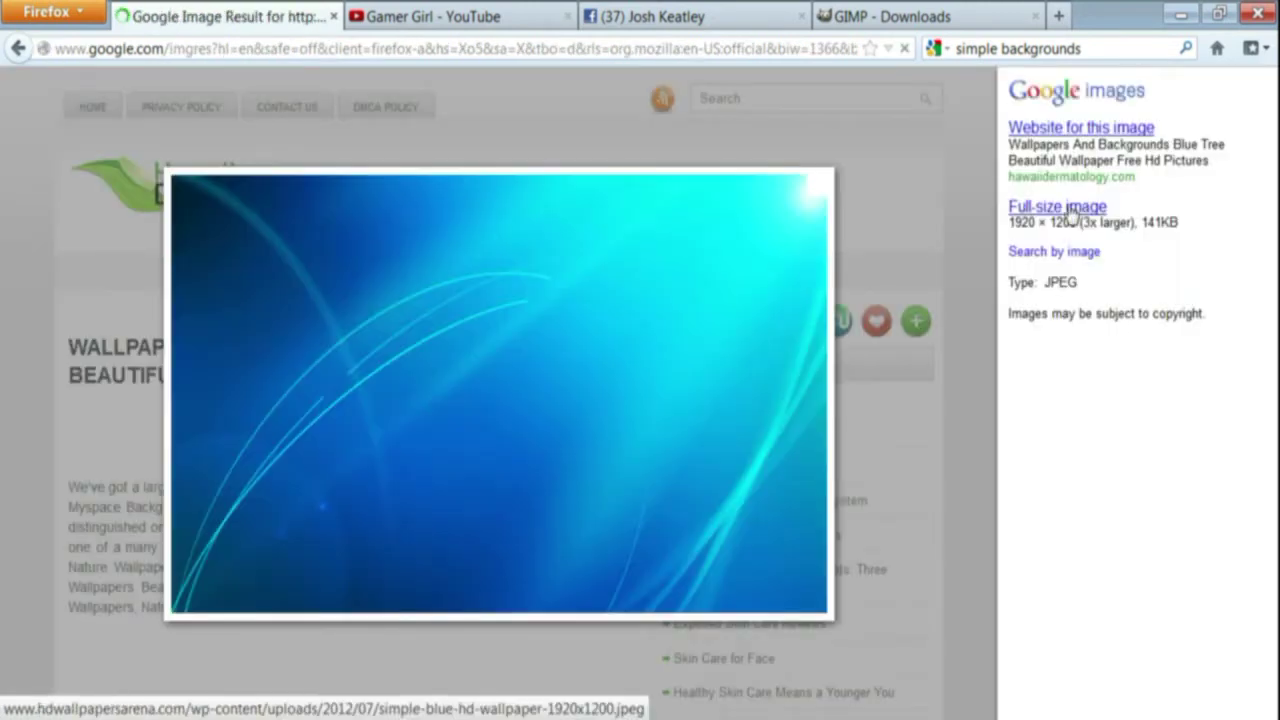
left_click(587, 292)
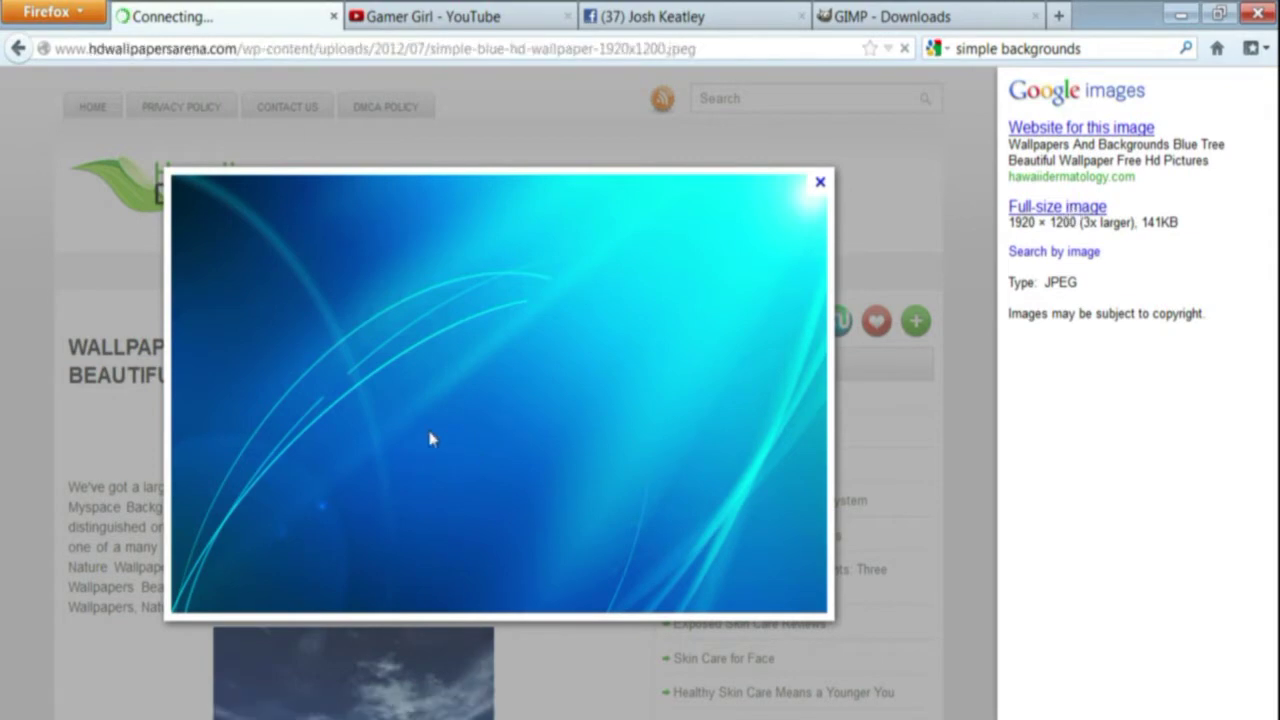
Save the full-size blue wallpaper to Pictures as 'simple background'.
right_click(517, 363)
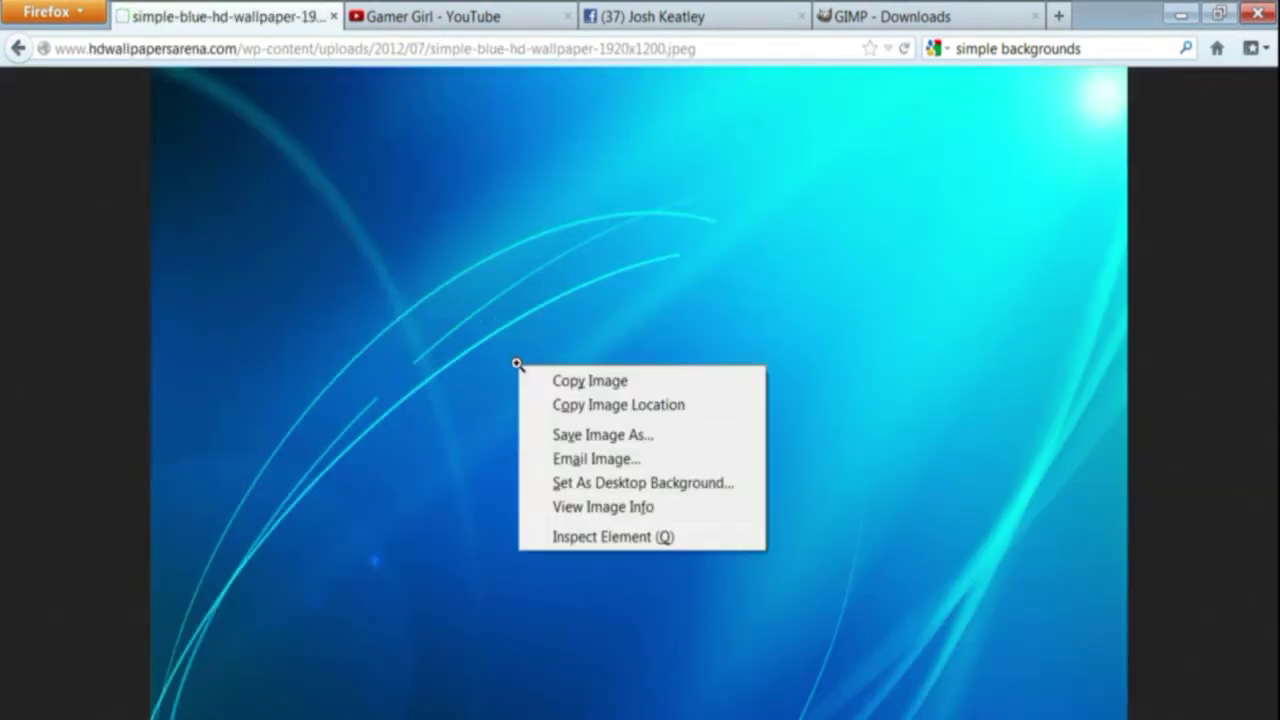
left_click(612, 438)
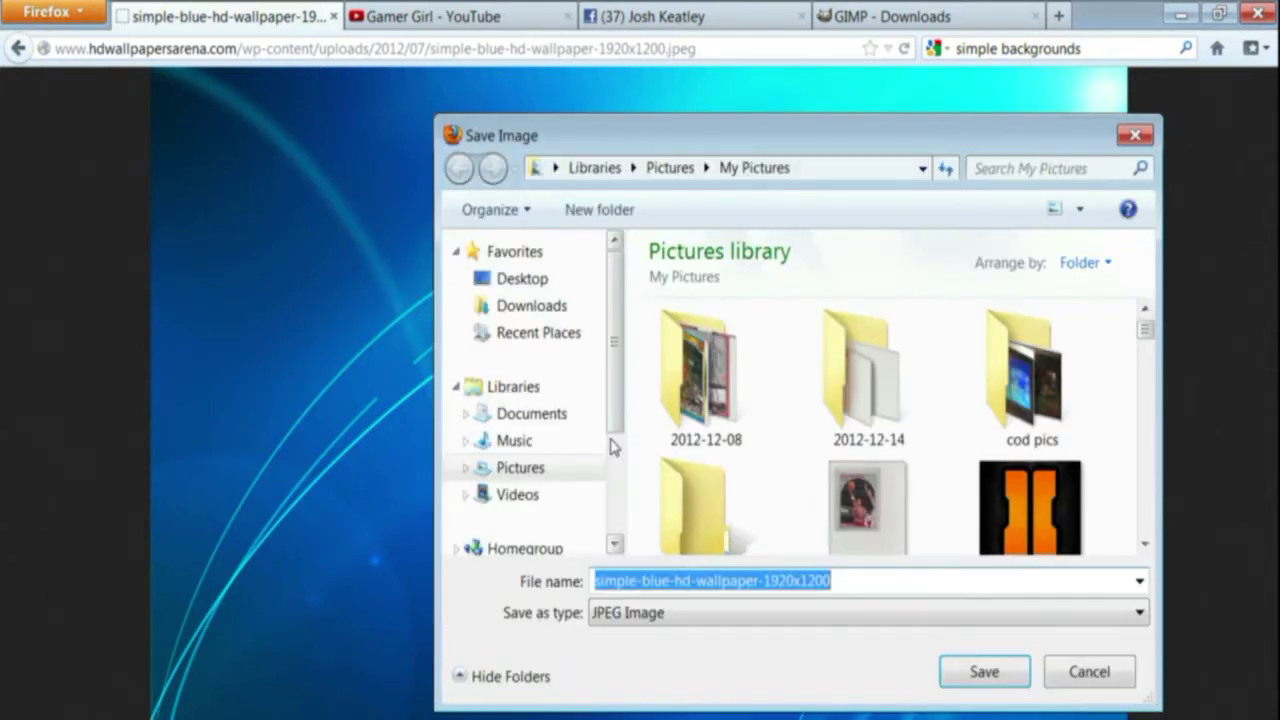
type("sim")
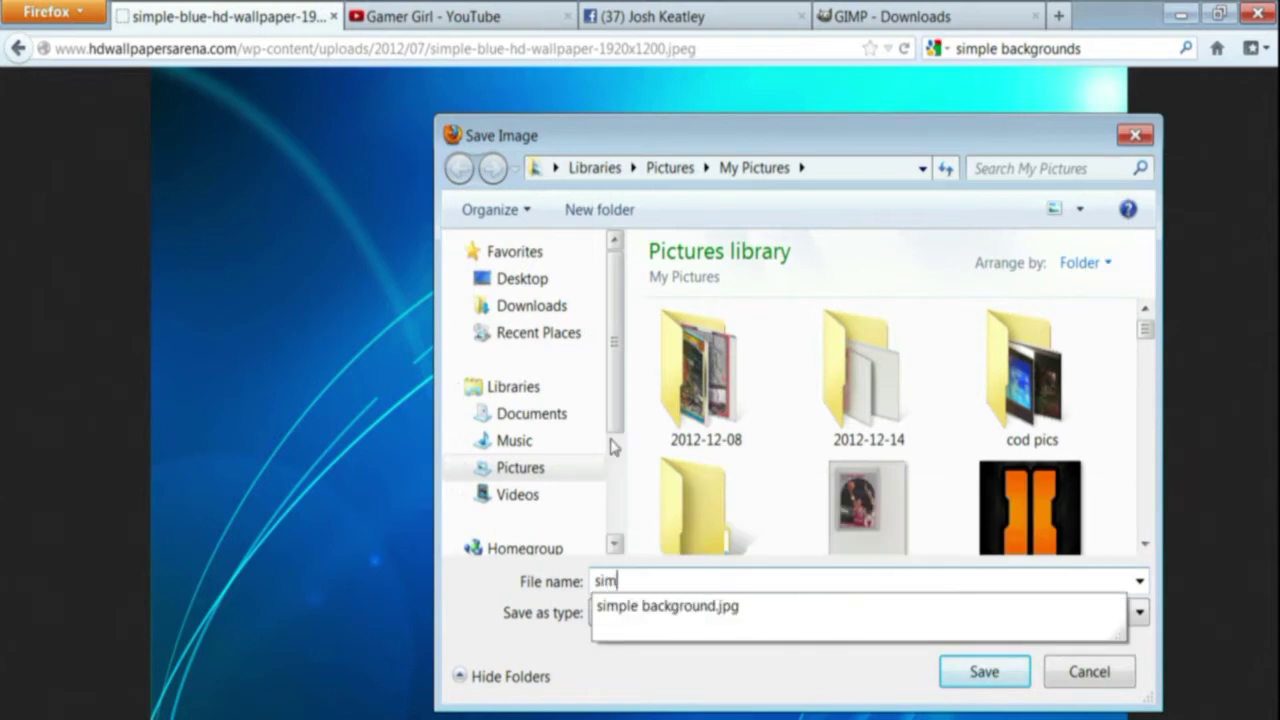
type("ple background")
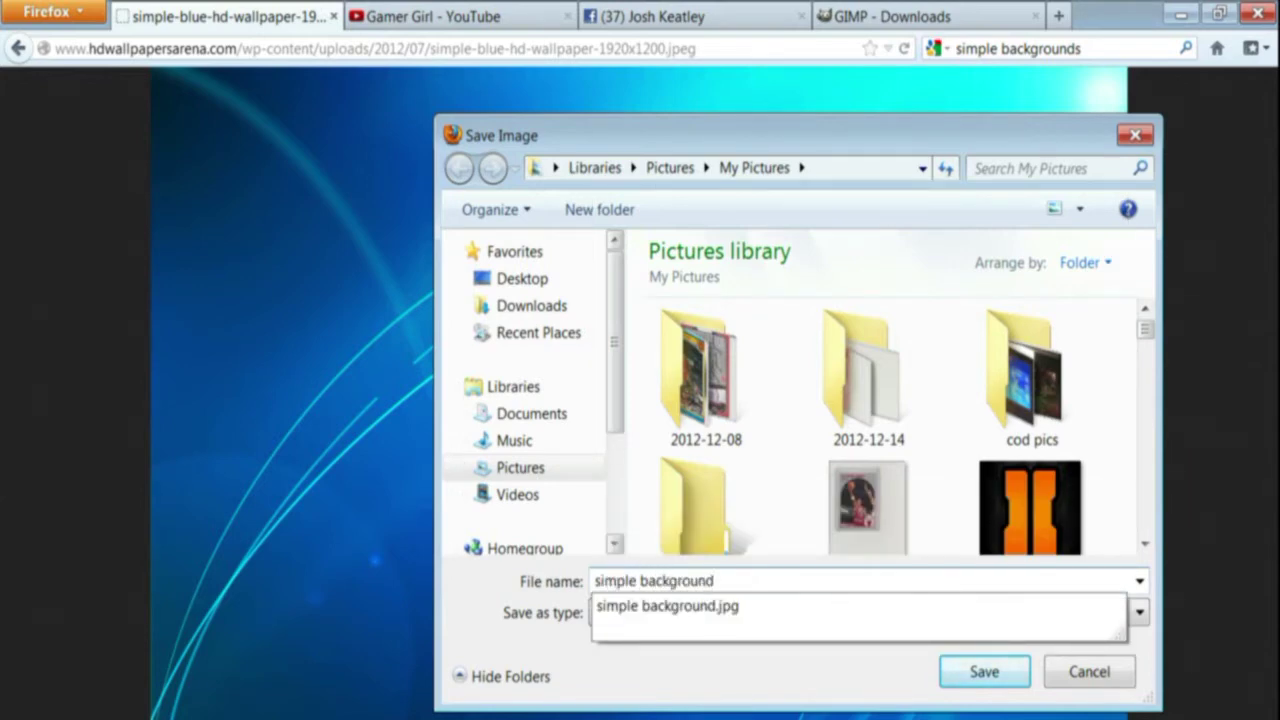
left_click(980, 677)
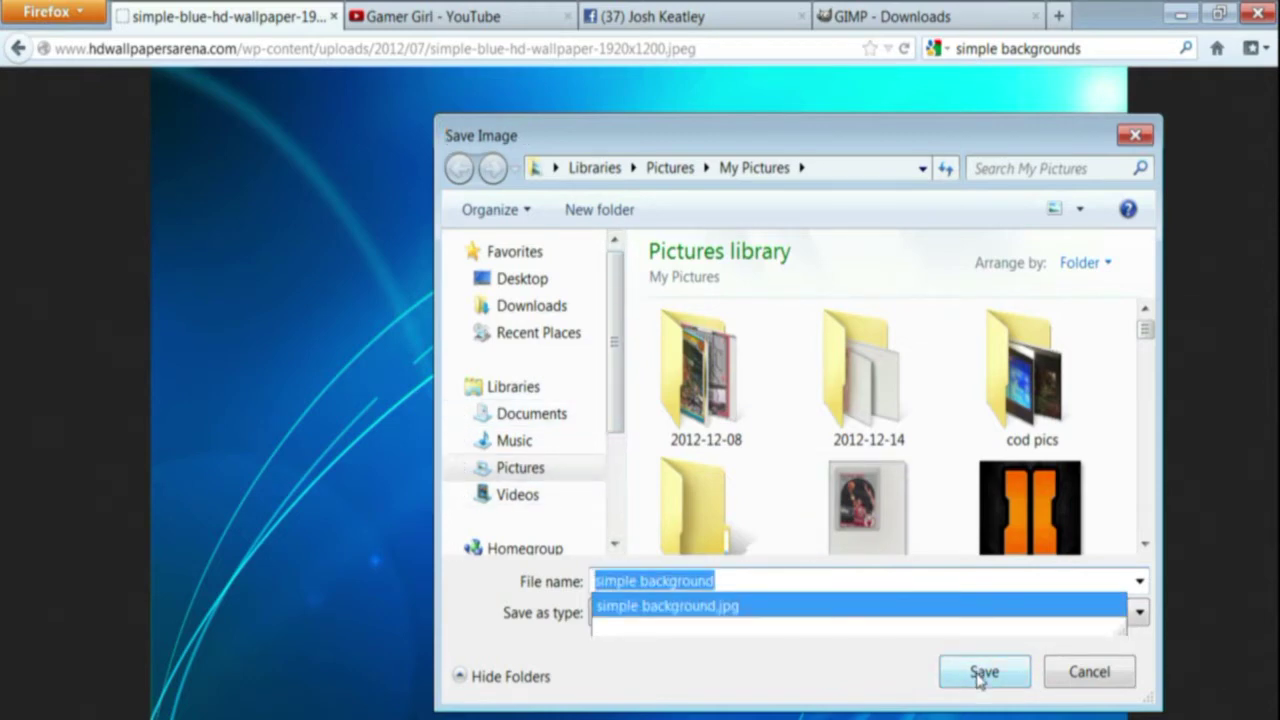
left_click(977, 675)
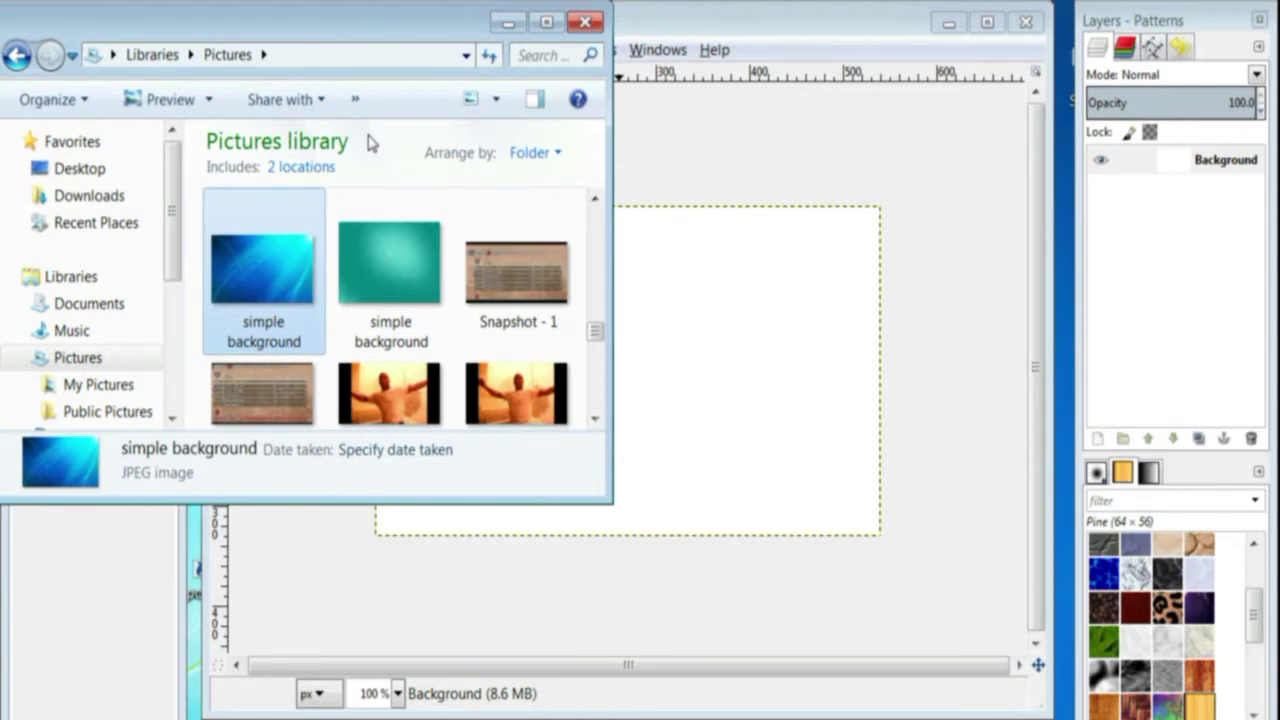
Drop the 'simple background' picture from Explorer onto the GIMP canvas as a new layer.
left_click_drag(262, 270, 735, 350)
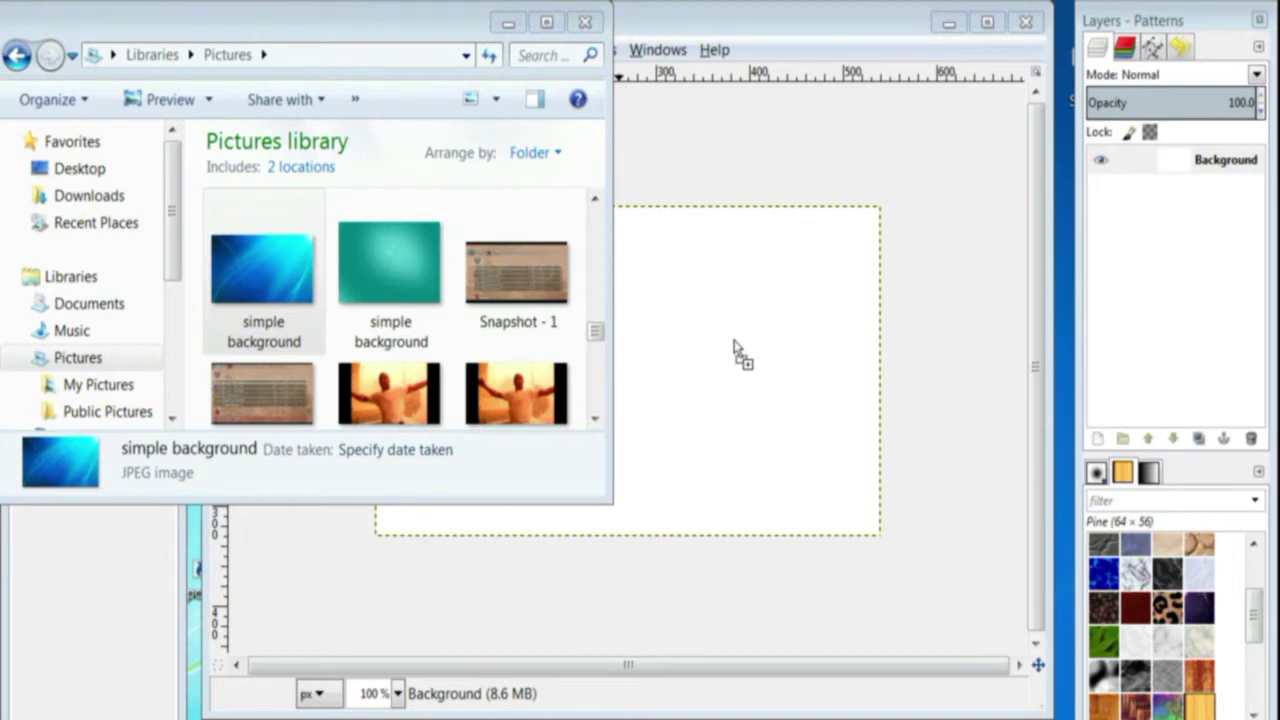
left_click_drag(735, 350, 735, 350)
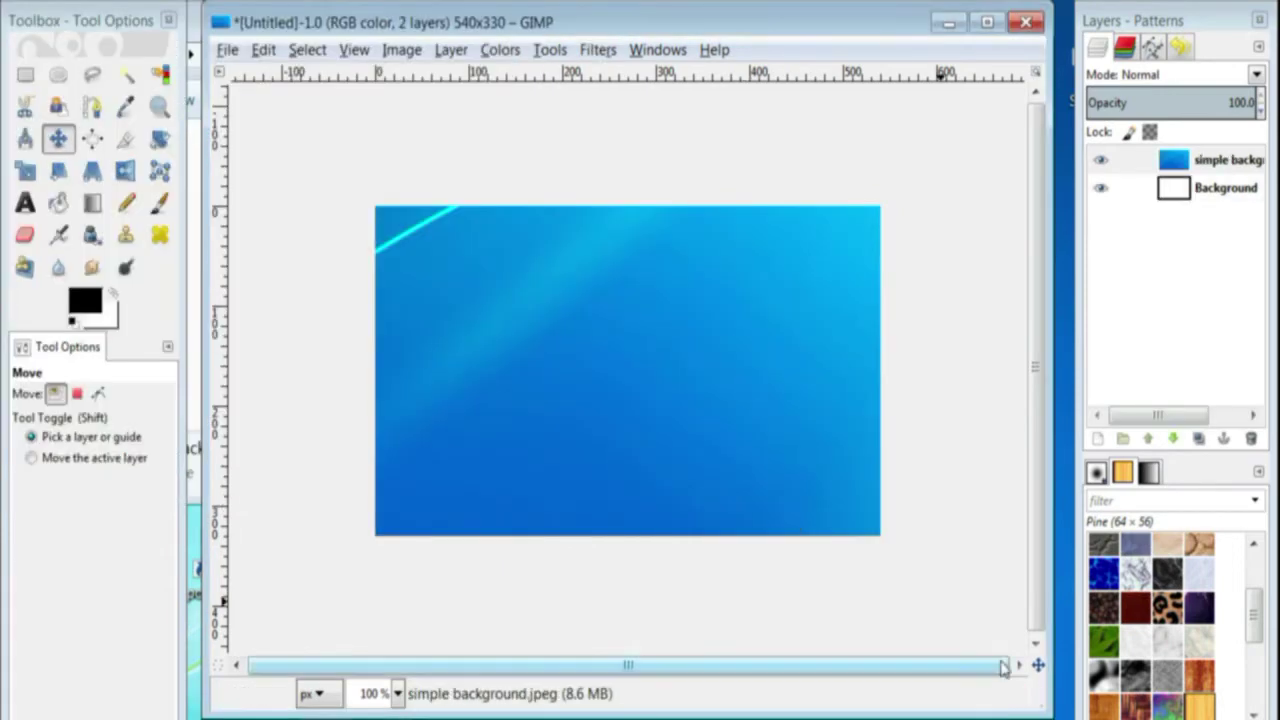
key("shift+t")
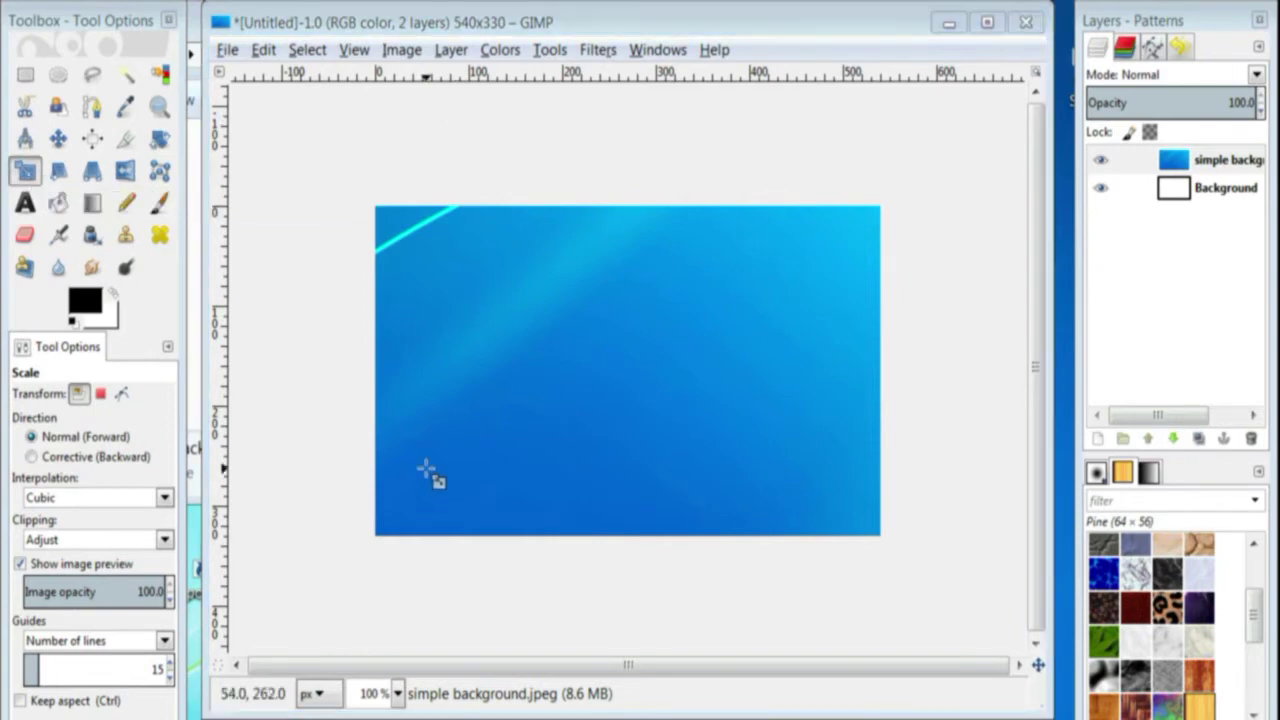
Scale the 1920×1200 wallpaper layer proportionally down to 774×484 px.
left_click(487, 398)
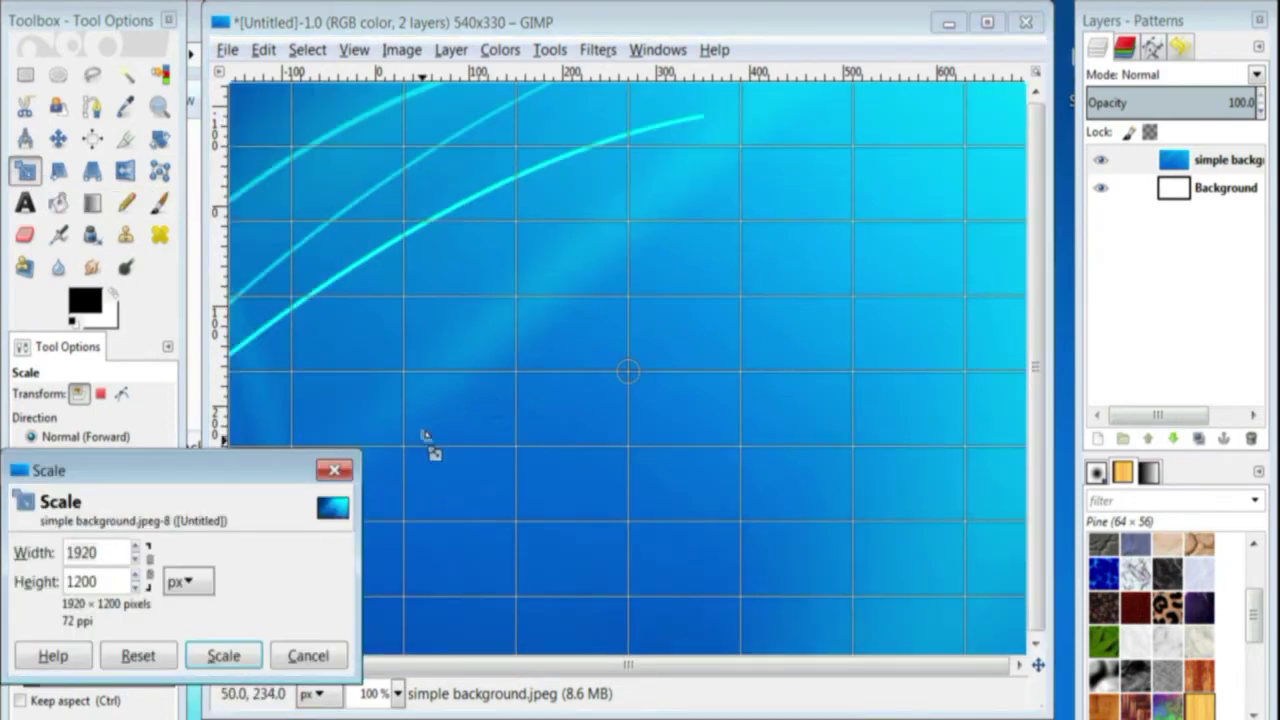
left_click(150, 567)
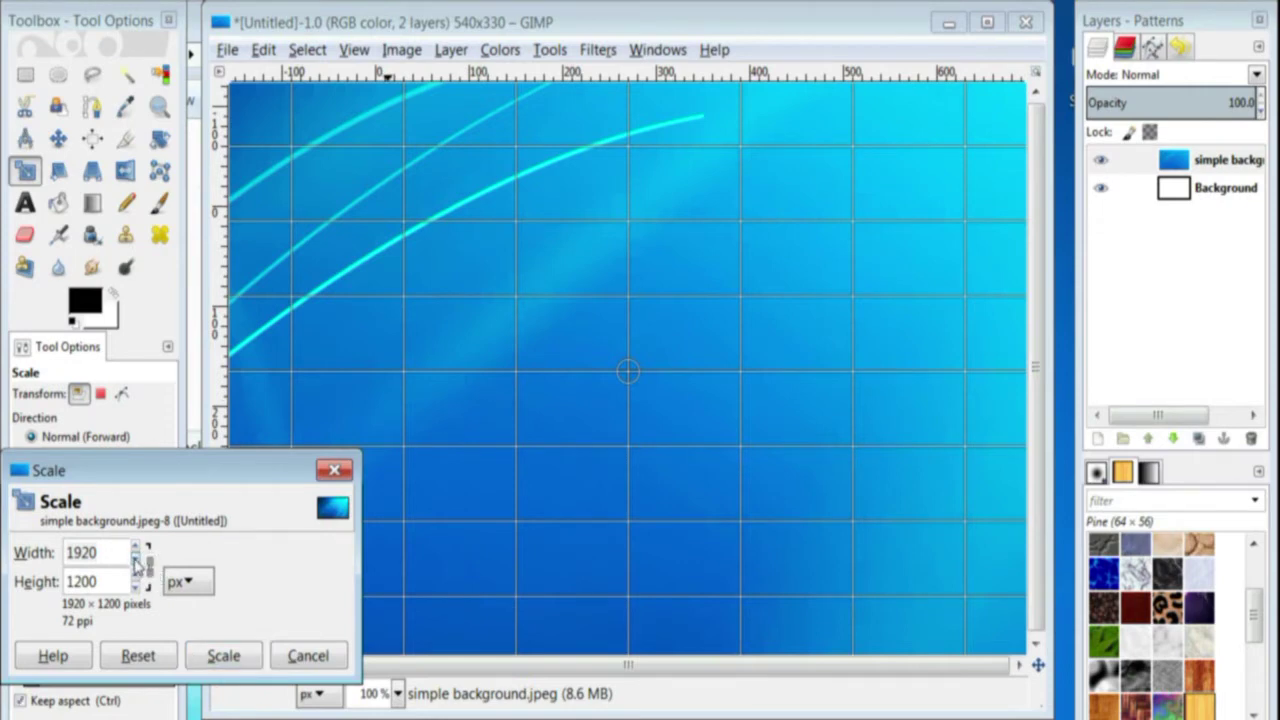
scroll(136, 560, "down", 10)
scroll(136, 562, "down", 20)
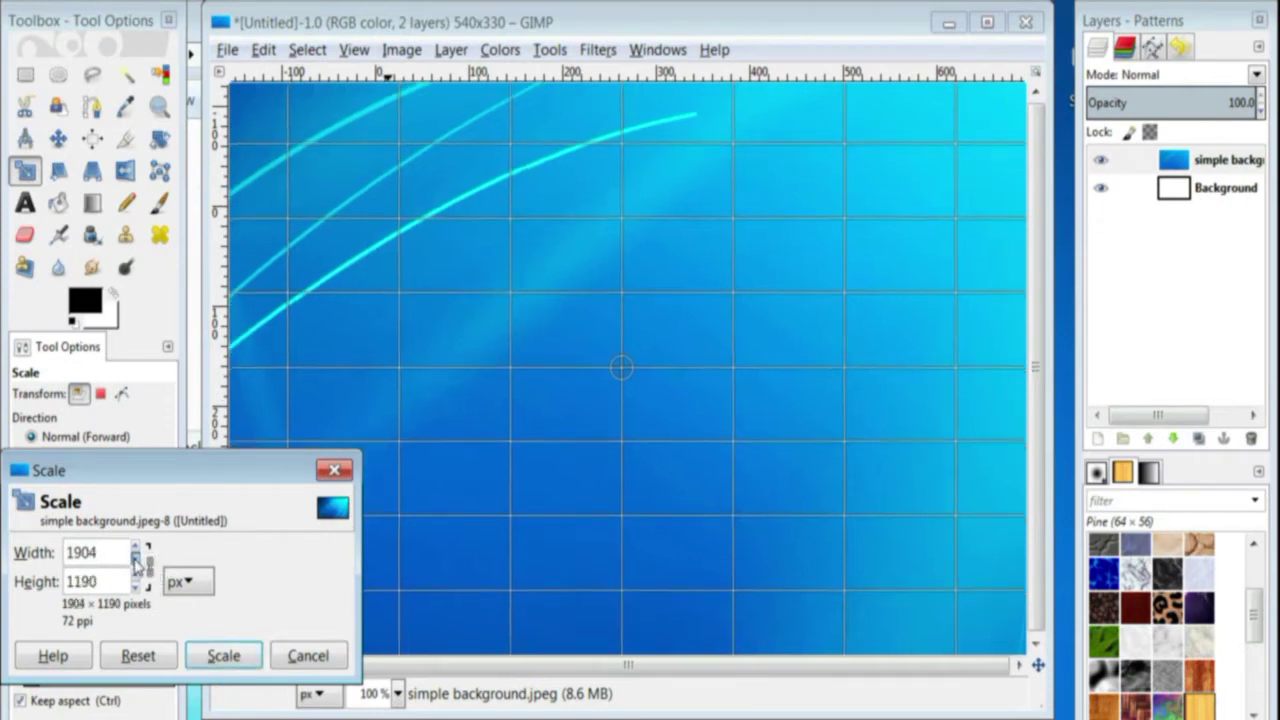
scroll(136, 562, "down", 20)
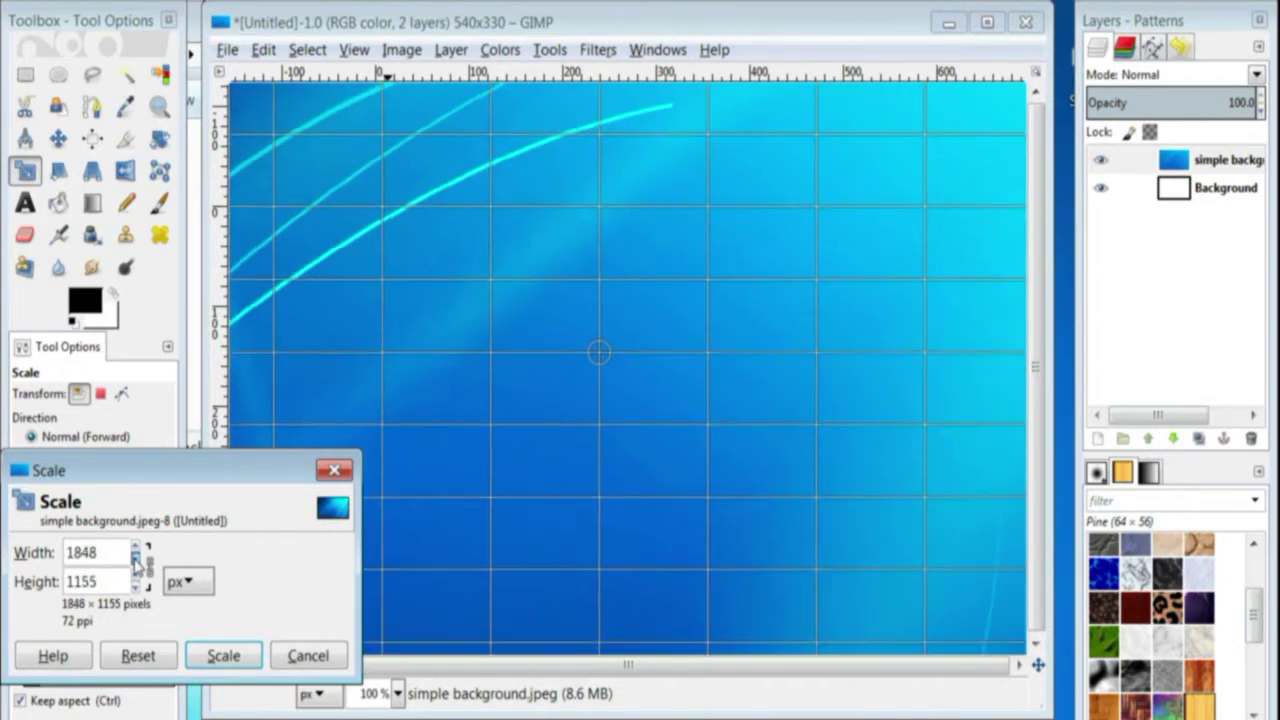
scroll(136, 562, "down", 7)
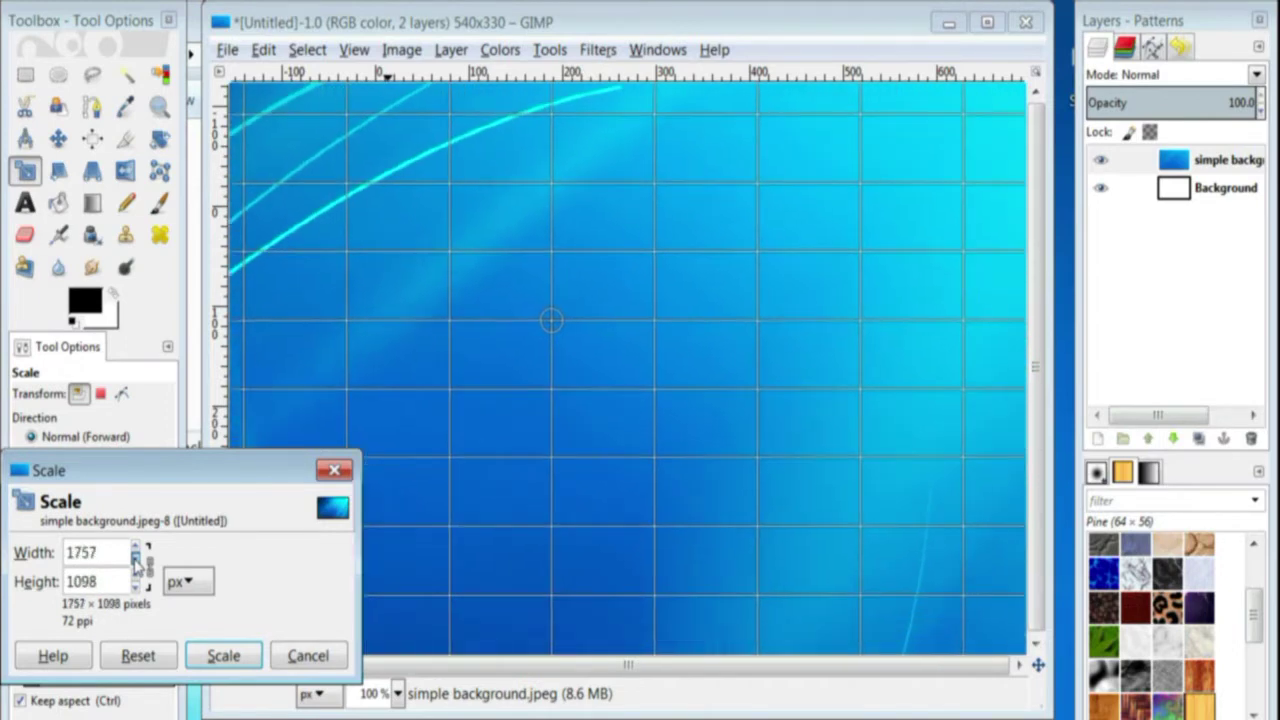
scroll(136, 562, "down", 20)
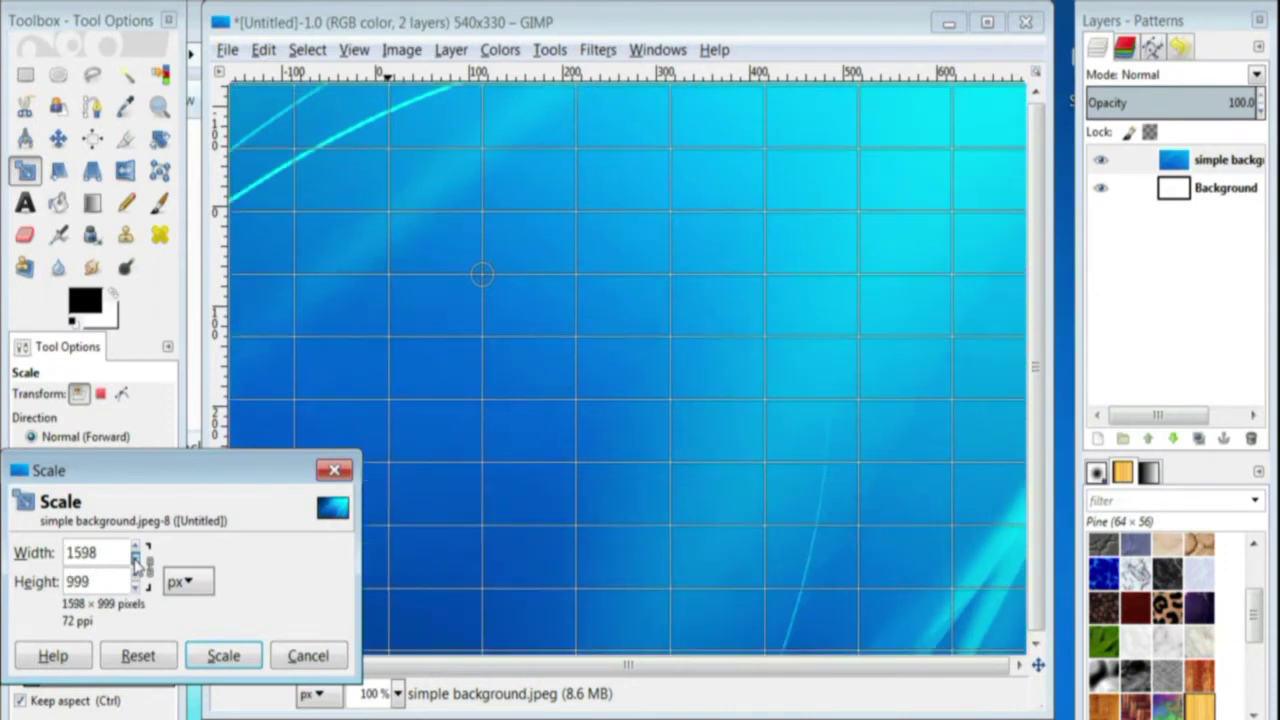
scroll(136, 562, "down", 20)
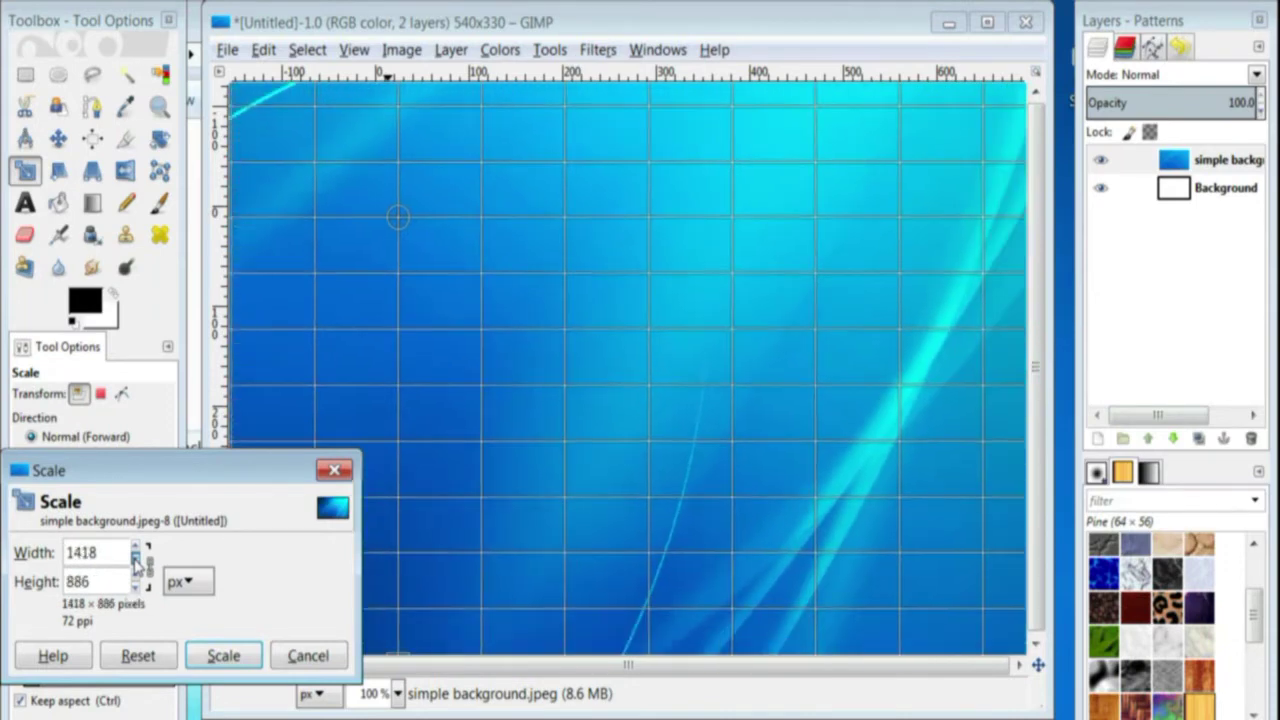
scroll(136, 562, "down", 20)
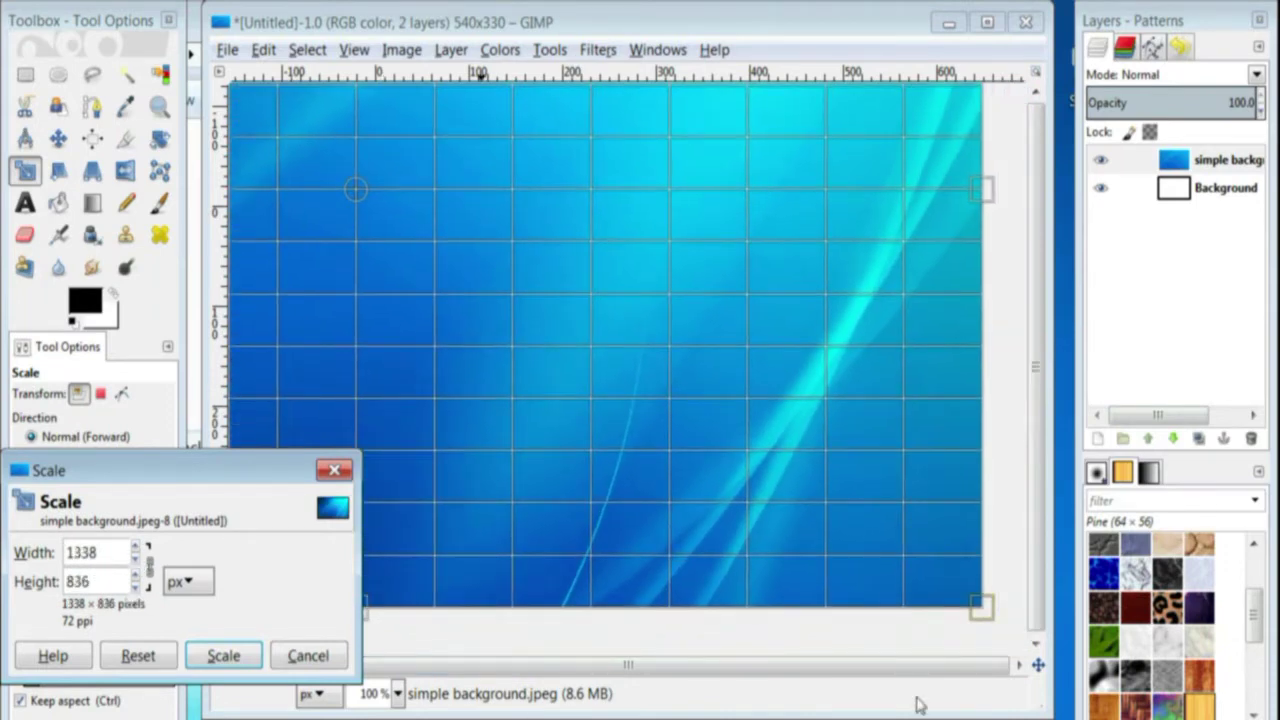
left_click(1000, 626)
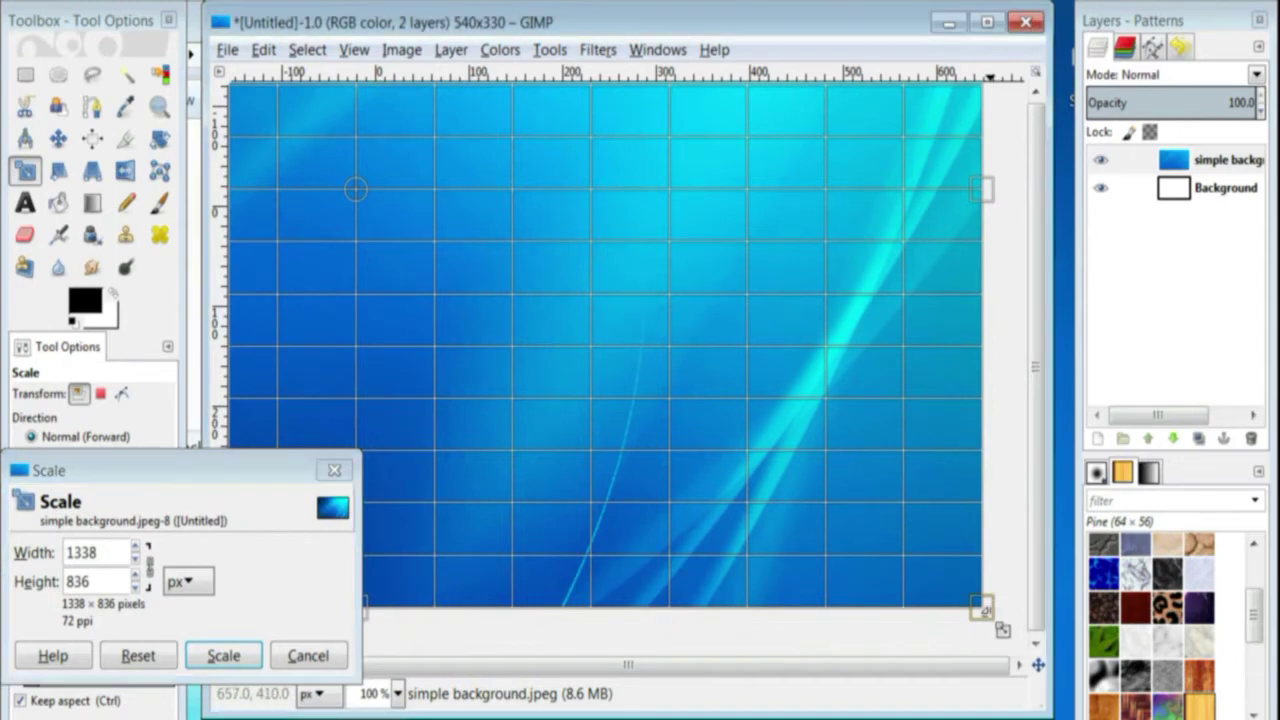
left_click_drag(1002, 628, 583, 278)
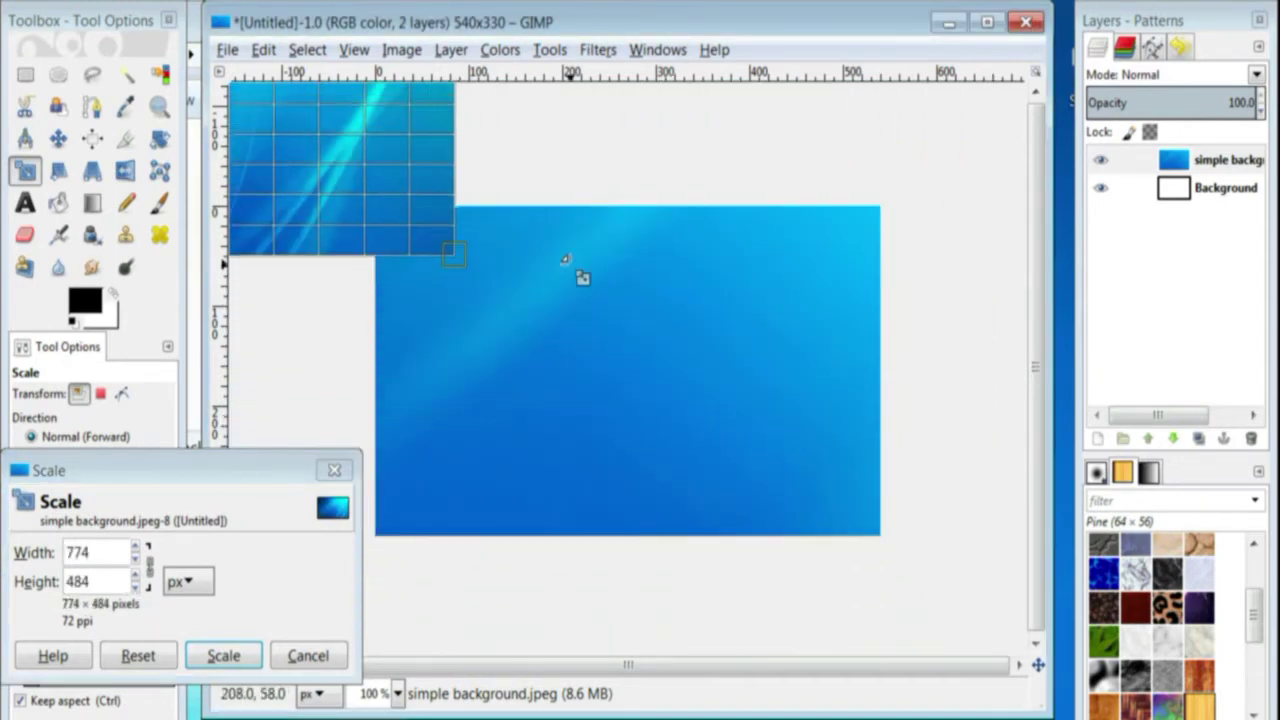
left_click(223, 655)
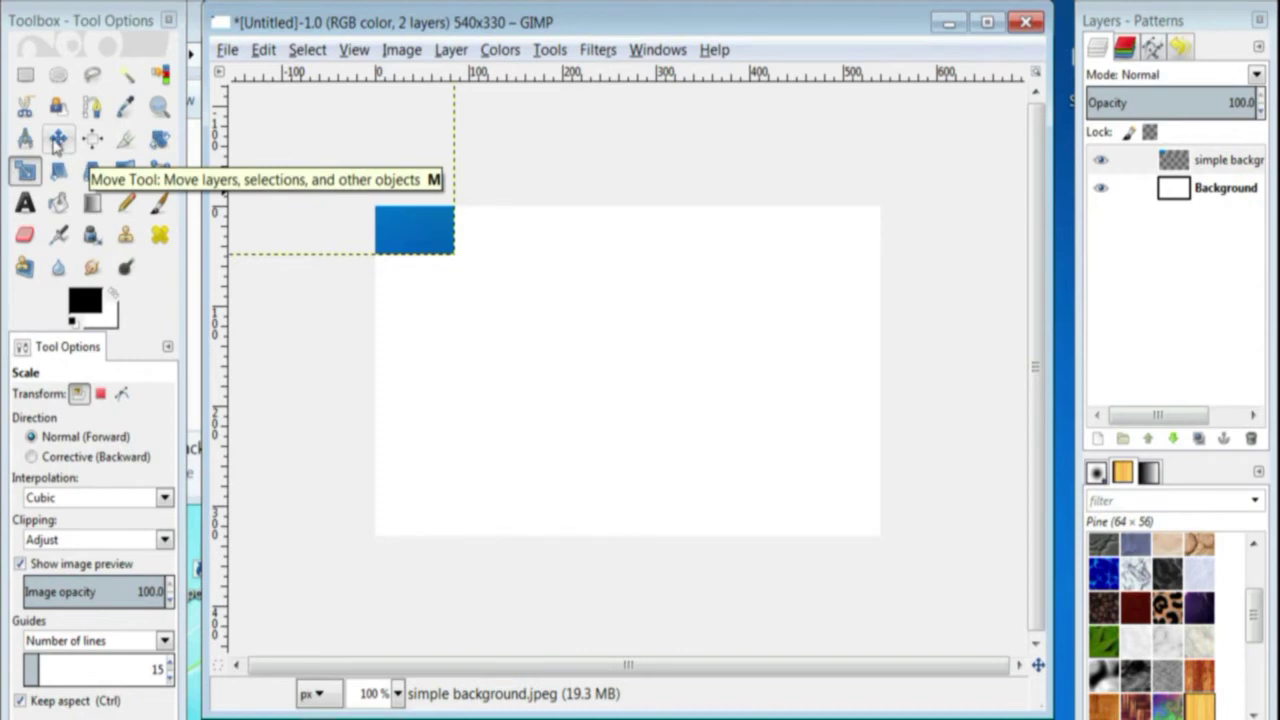
Move the shrunken wallpaper layer down-right so it covers the canvas.
left_click(57, 140)
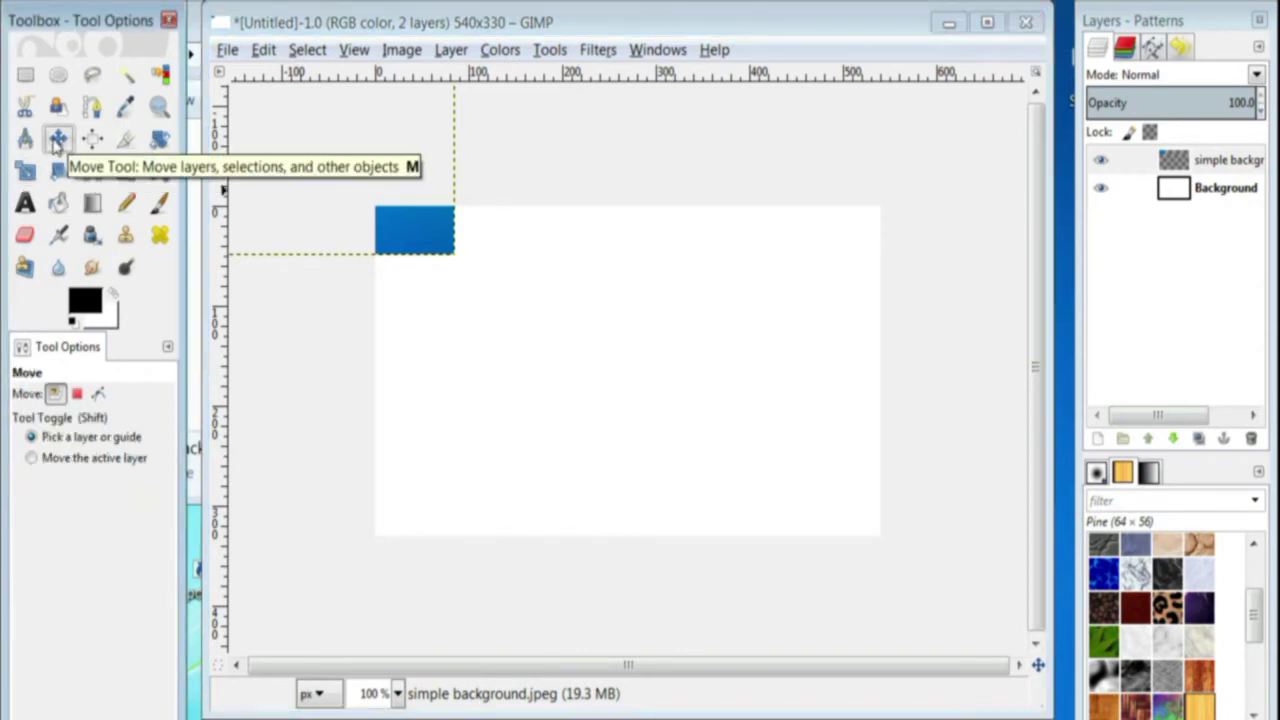
left_click(412, 238)
left_click_drag(412, 238, 921, 590)
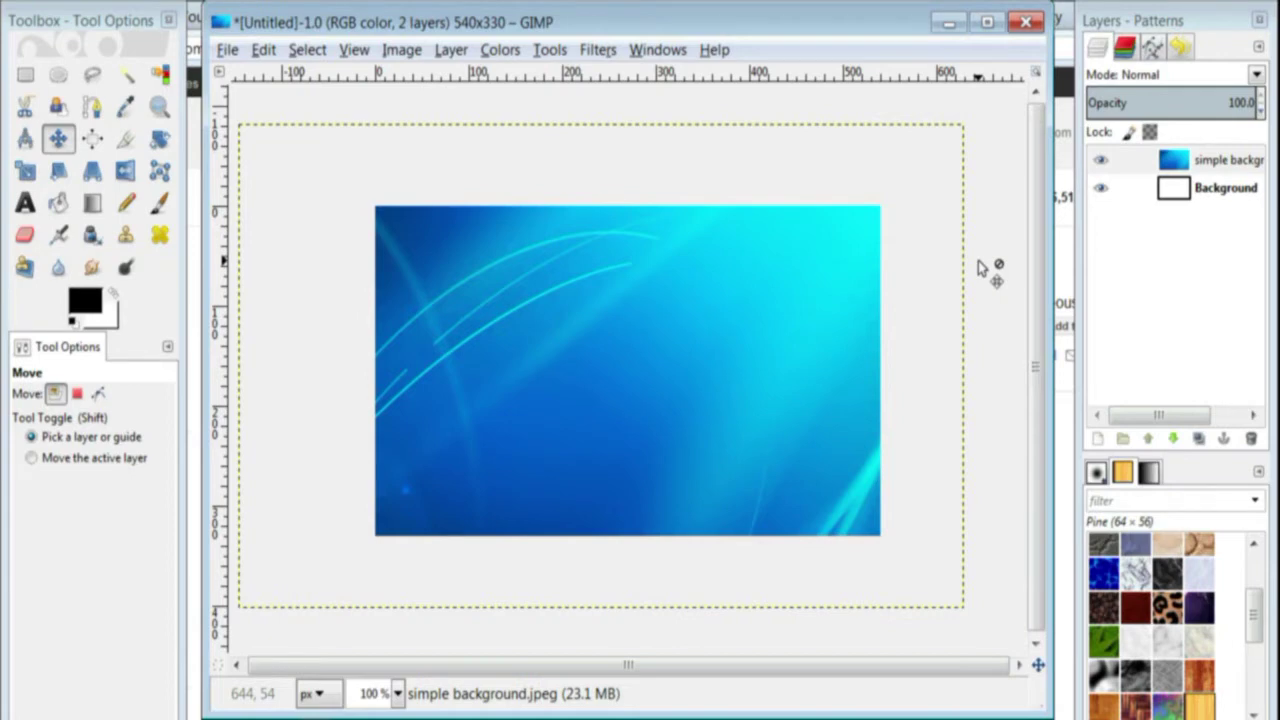
Lower the wallpaper layer's opacity from 100 to 50.
left_click(1261, 112)
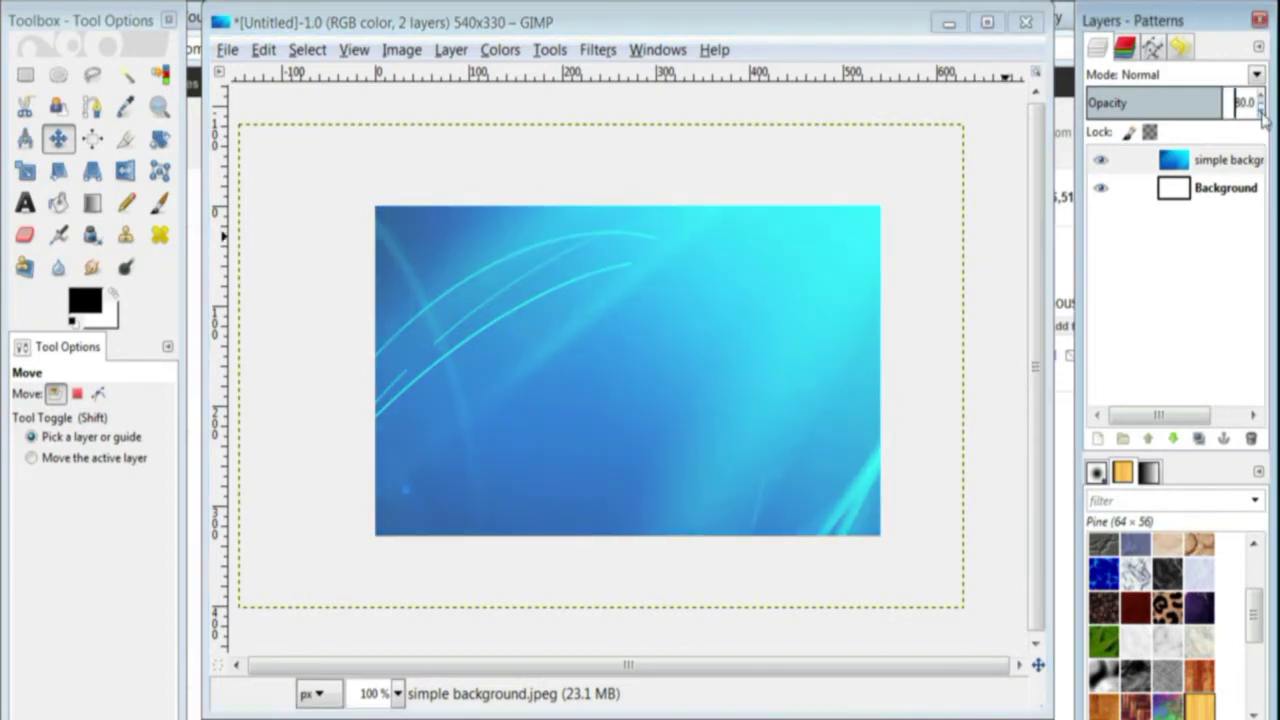
left_click(1262, 113)
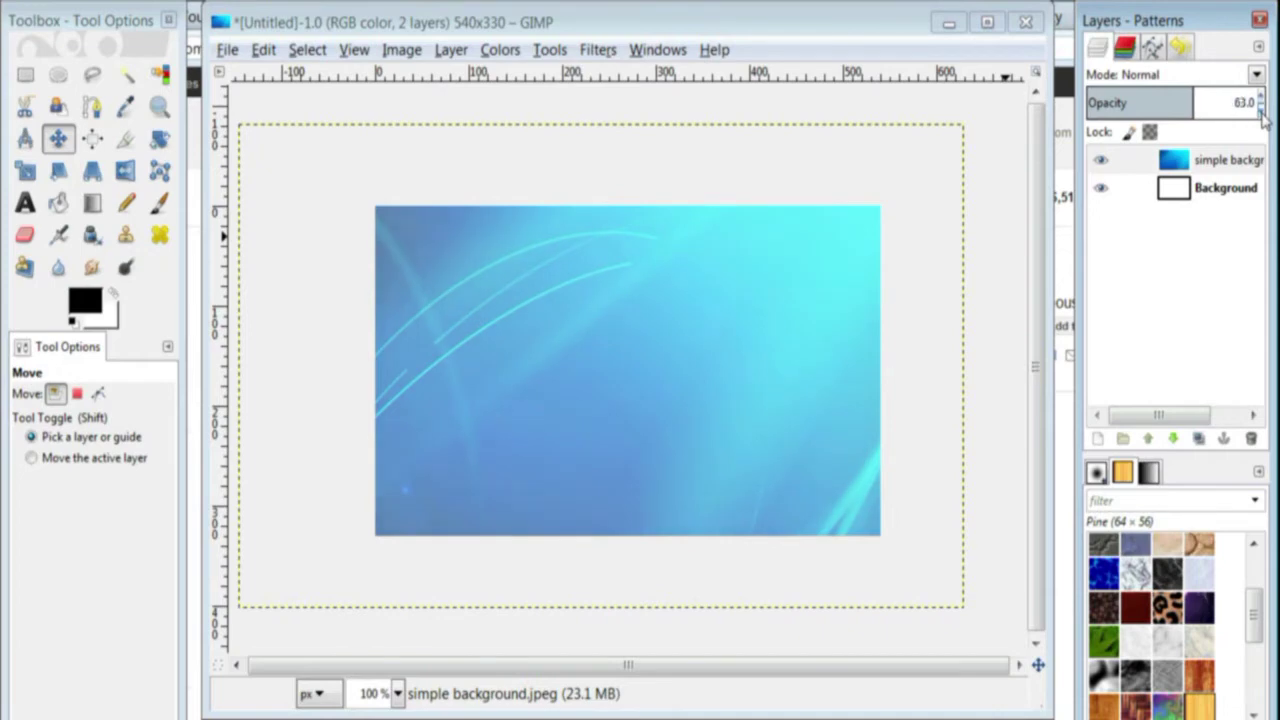
left_click(1262, 113)
left_click(1262, 114)
left_click(1262, 115)
left_click(1262, 114)
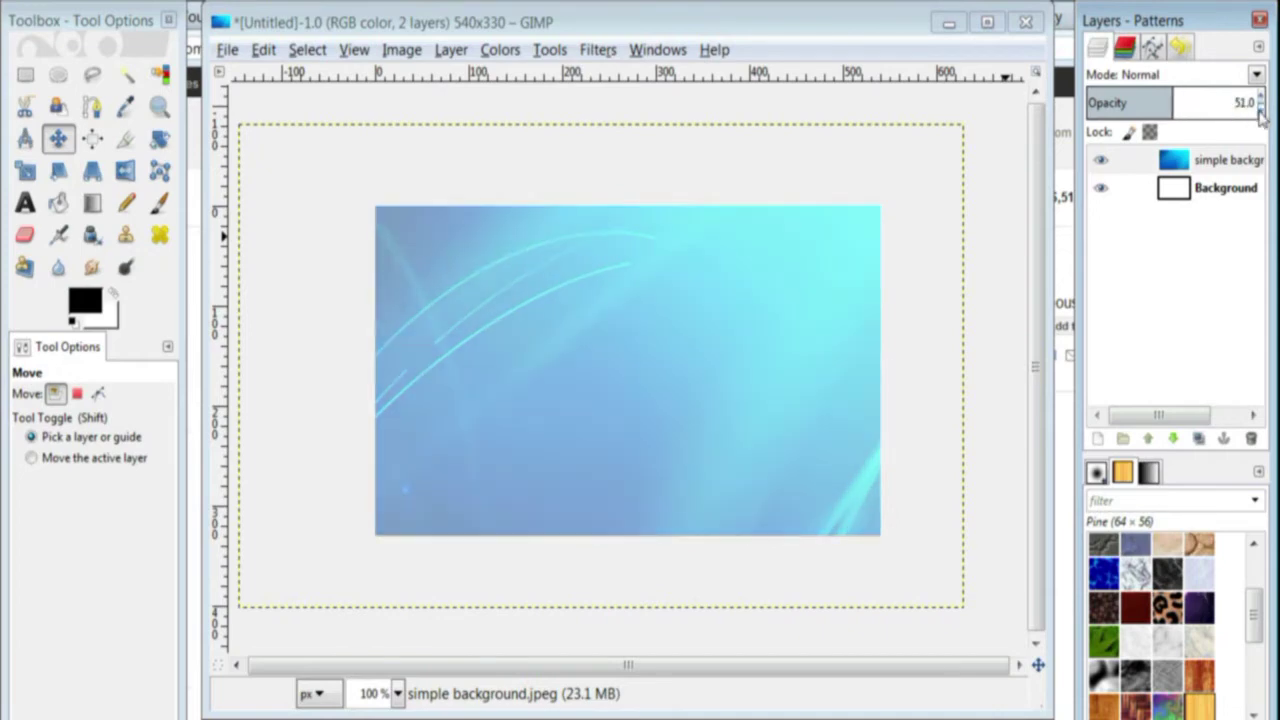
left_click(1262, 114)
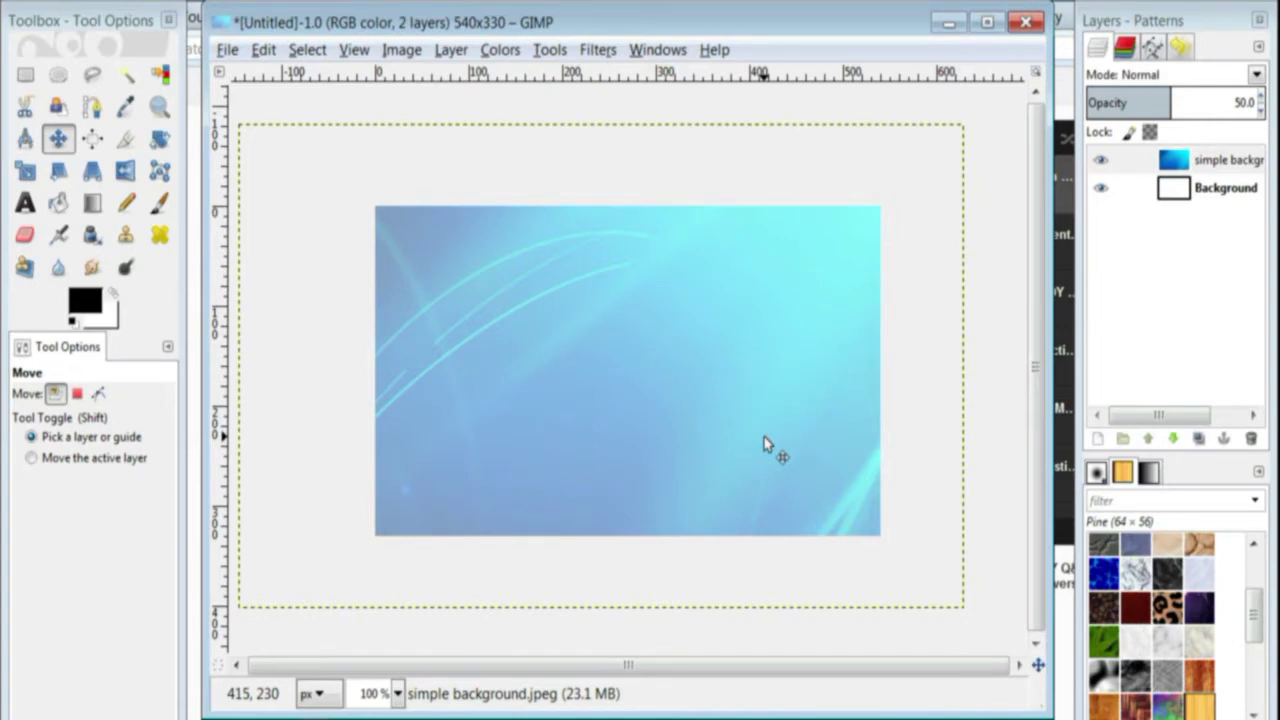
Add a new white-filled layer sized 180×110 px.
left_click(1099, 440)
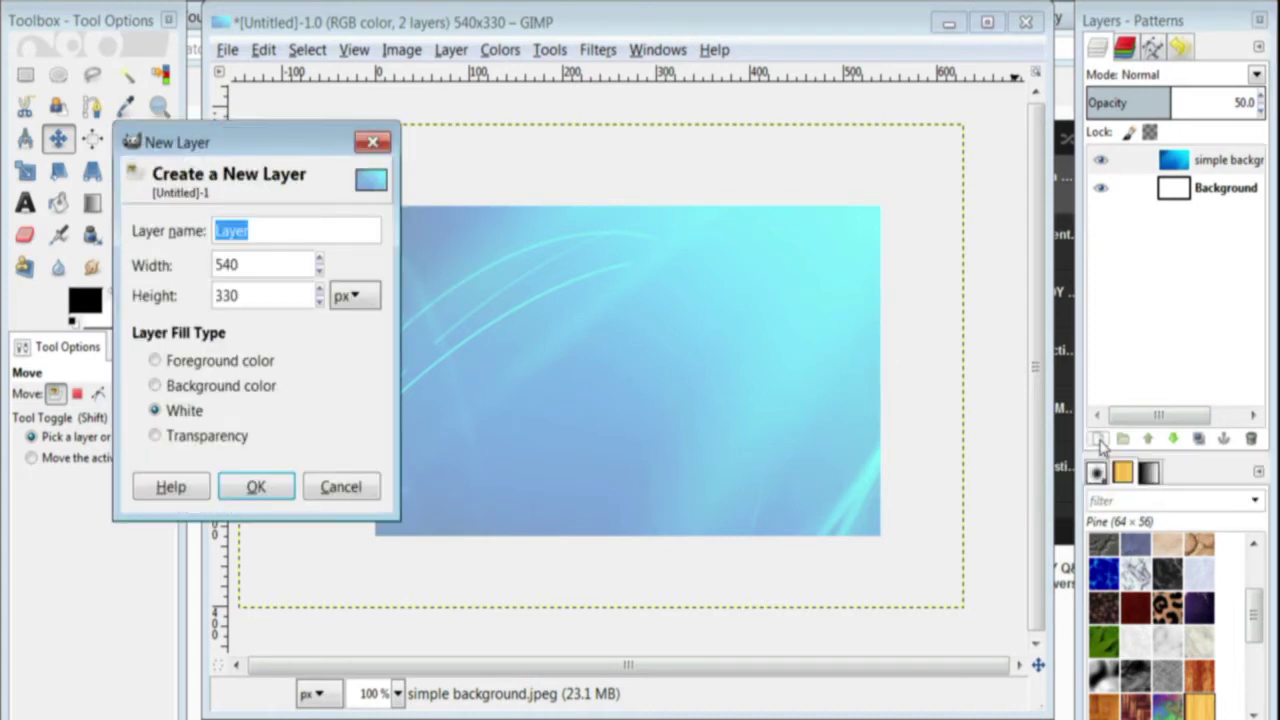
left_click(250, 265)
left_click_drag(256, 262, 194, 266)
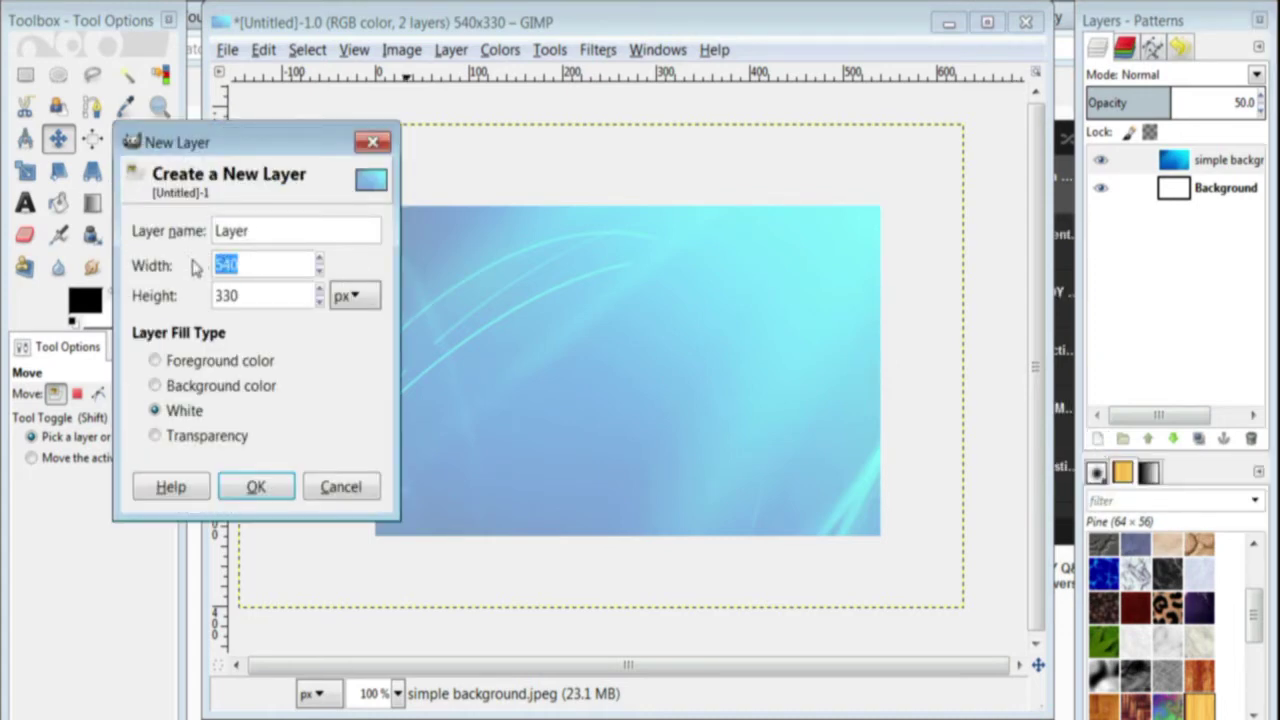
type("180")
left_click_drag(249, 295, 136, 294)
type("10")
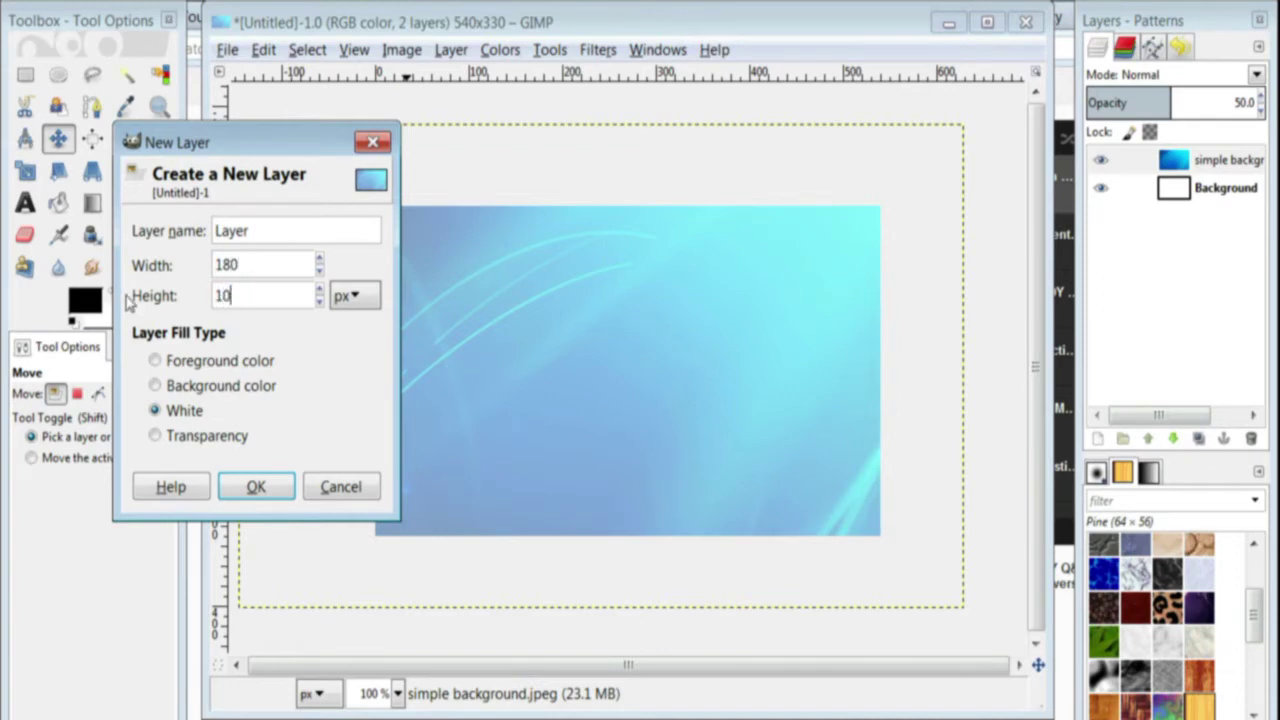
key("BackSpace")
key("BackSpace")
type("110")
left_click(256, 487)
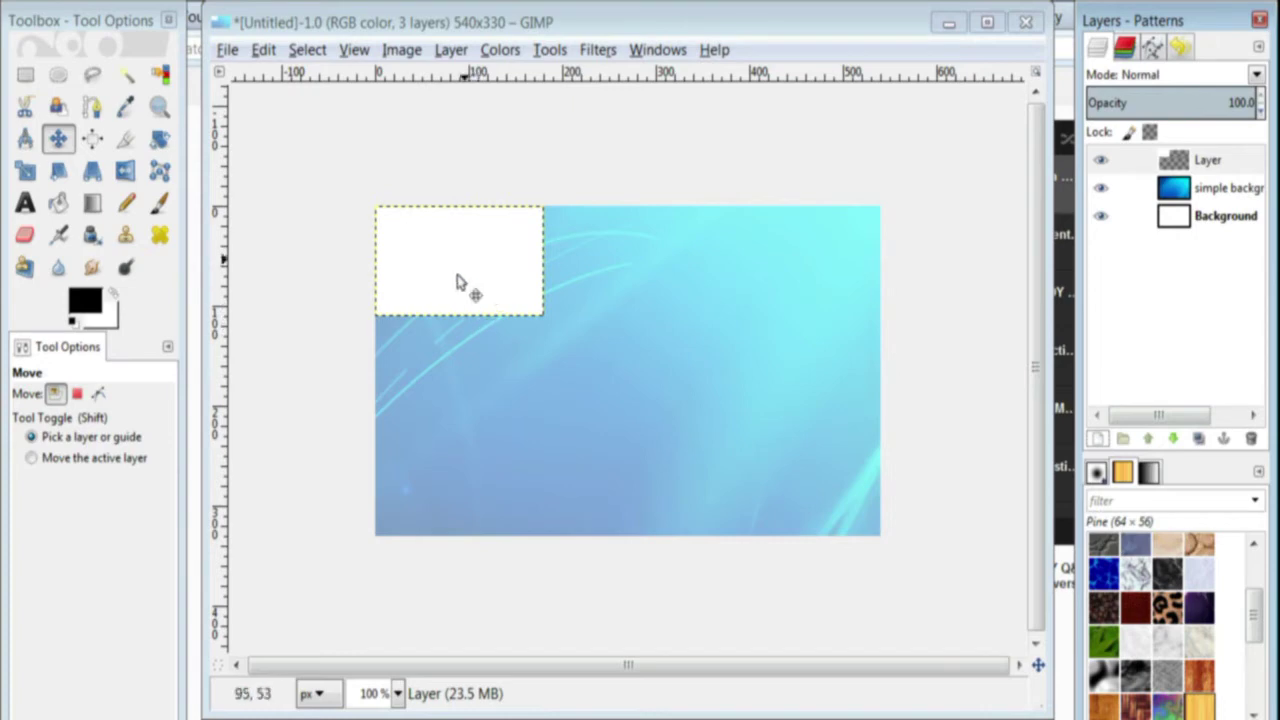
Duplicate the white box layer three times.
right_click(1199, 170)
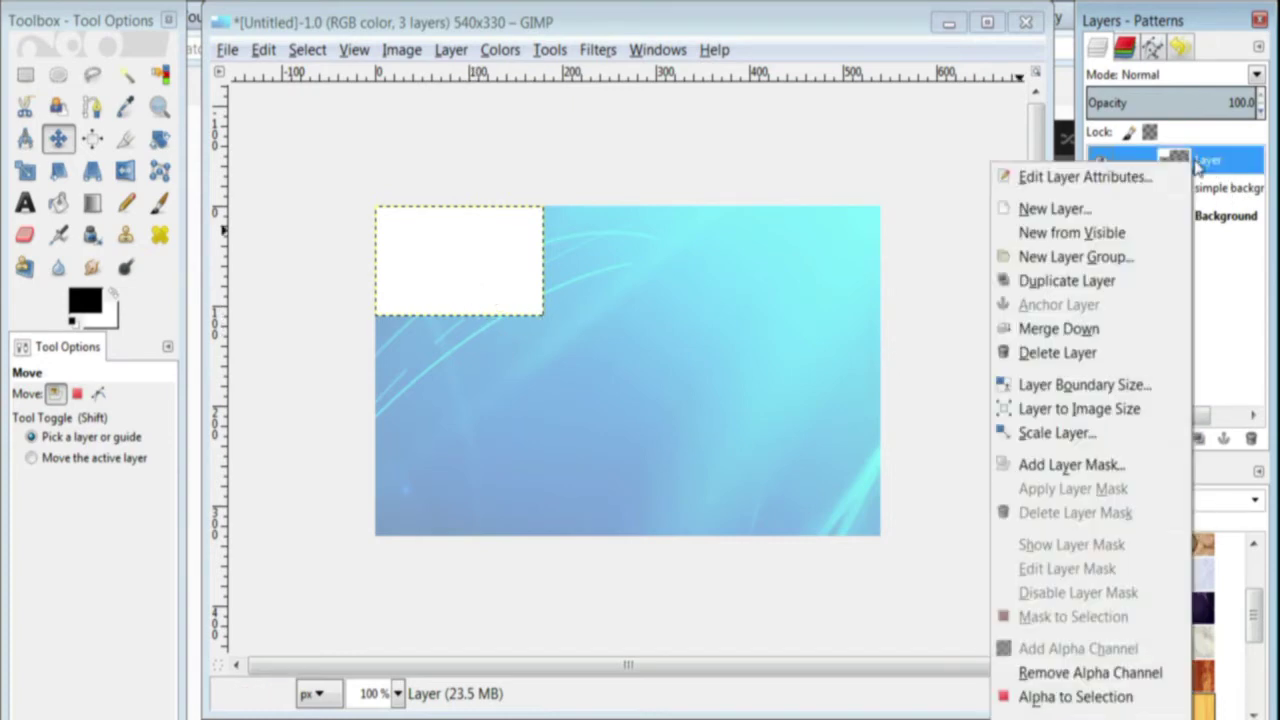
left_click(1086, 281)
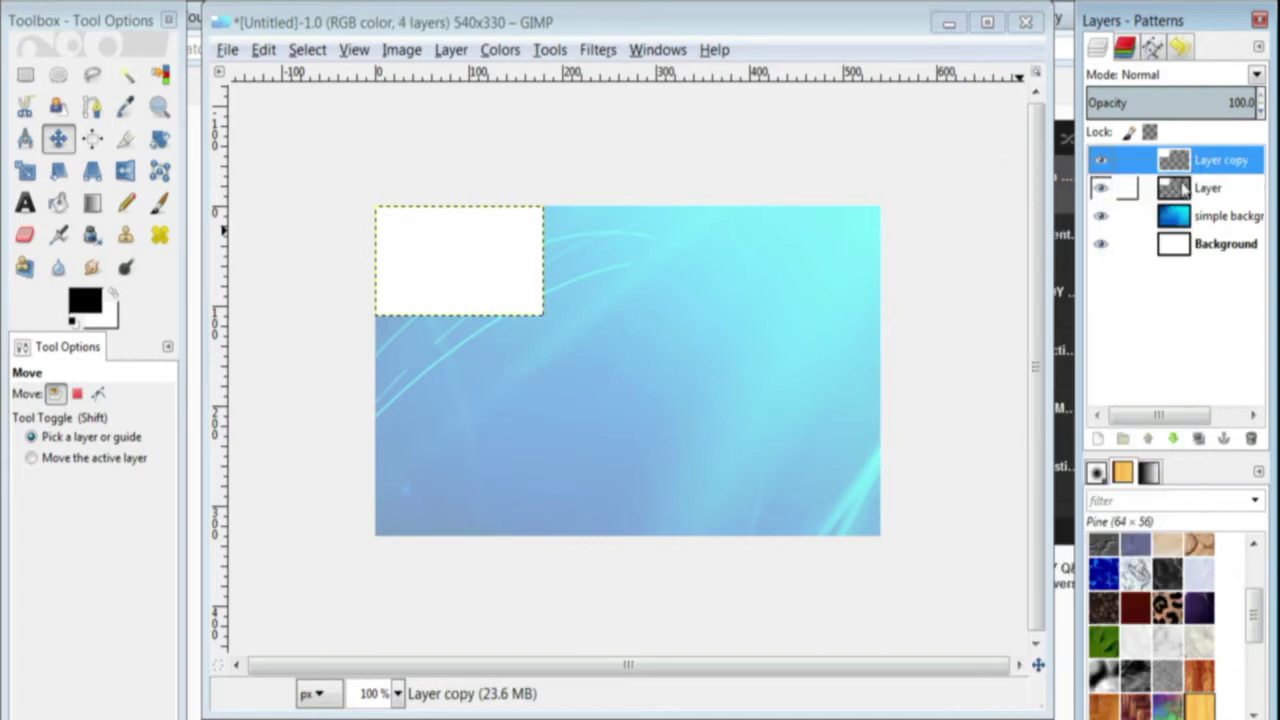
right_click(1205, 170)
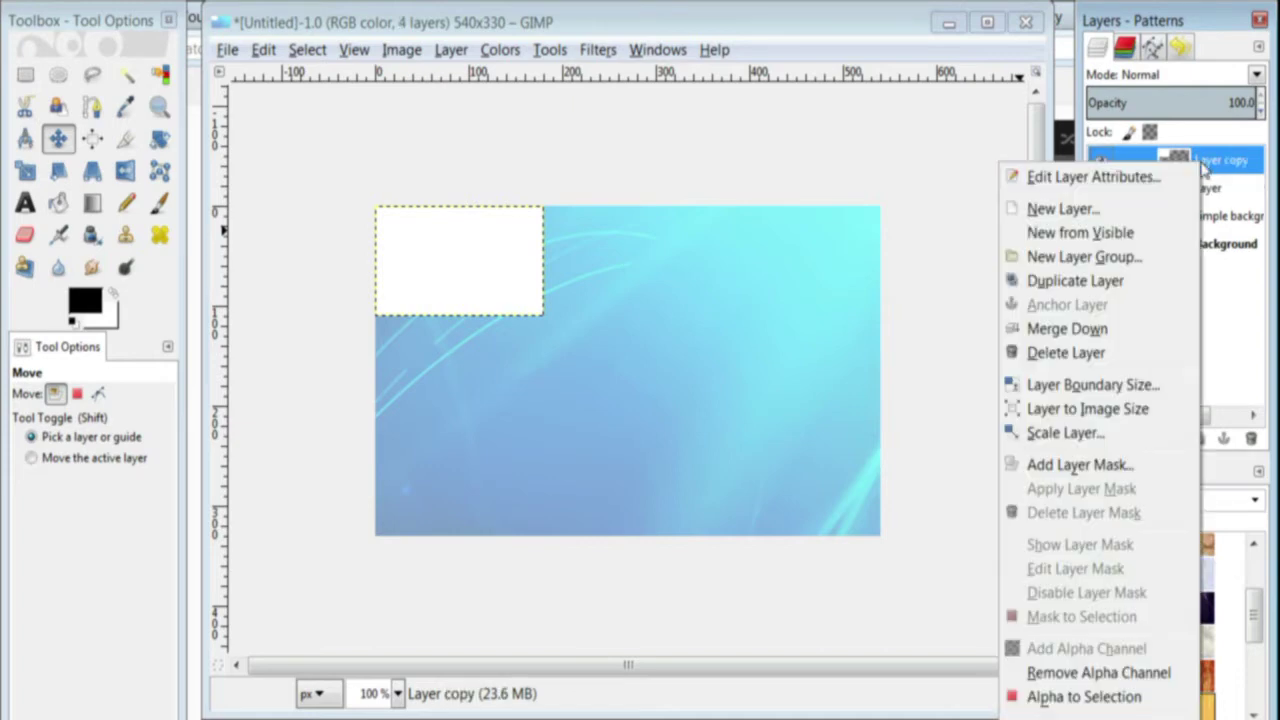
left_click(1086, 281)
right_click(1210, 160)
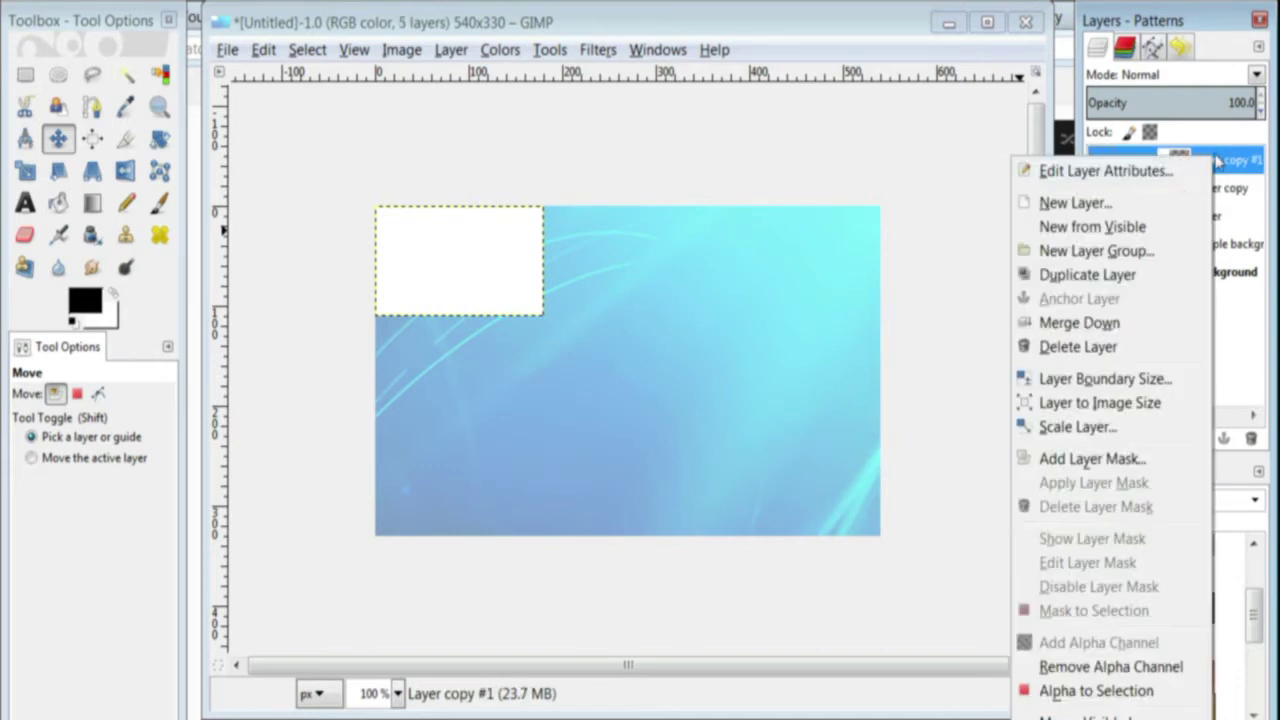
left_click(1090, 280)
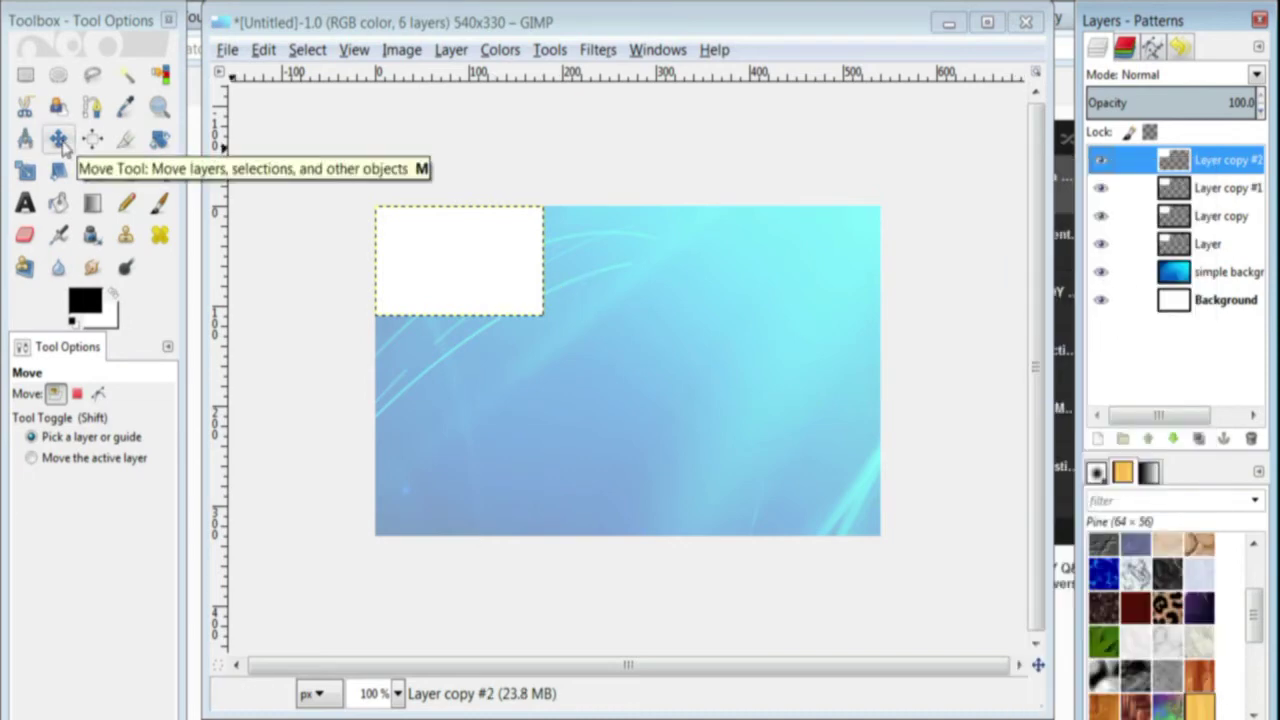
Drag the copies to the upper right, lower right and lower left, forming a 2×2 grid.
left_click_drag(464, 290, 750, 329)
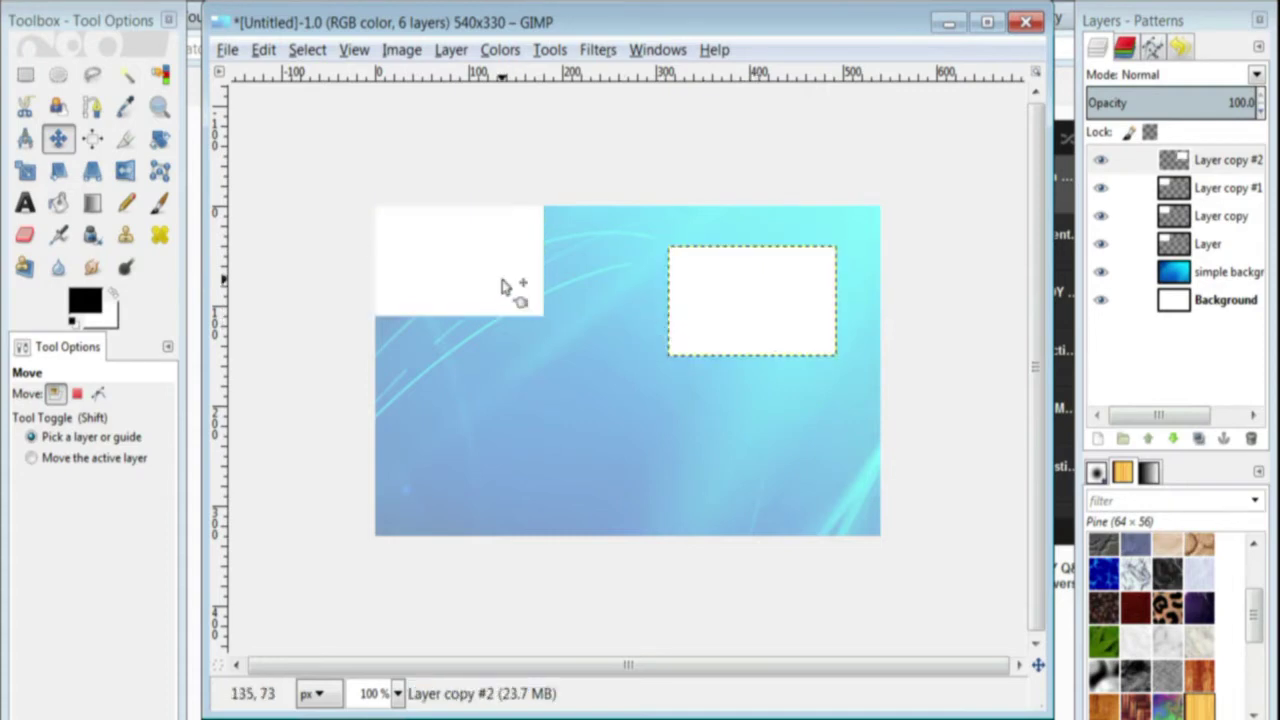
left_click_drag(506, 286, 795, 485)
left_click_drag(443, 278, 474, 324)
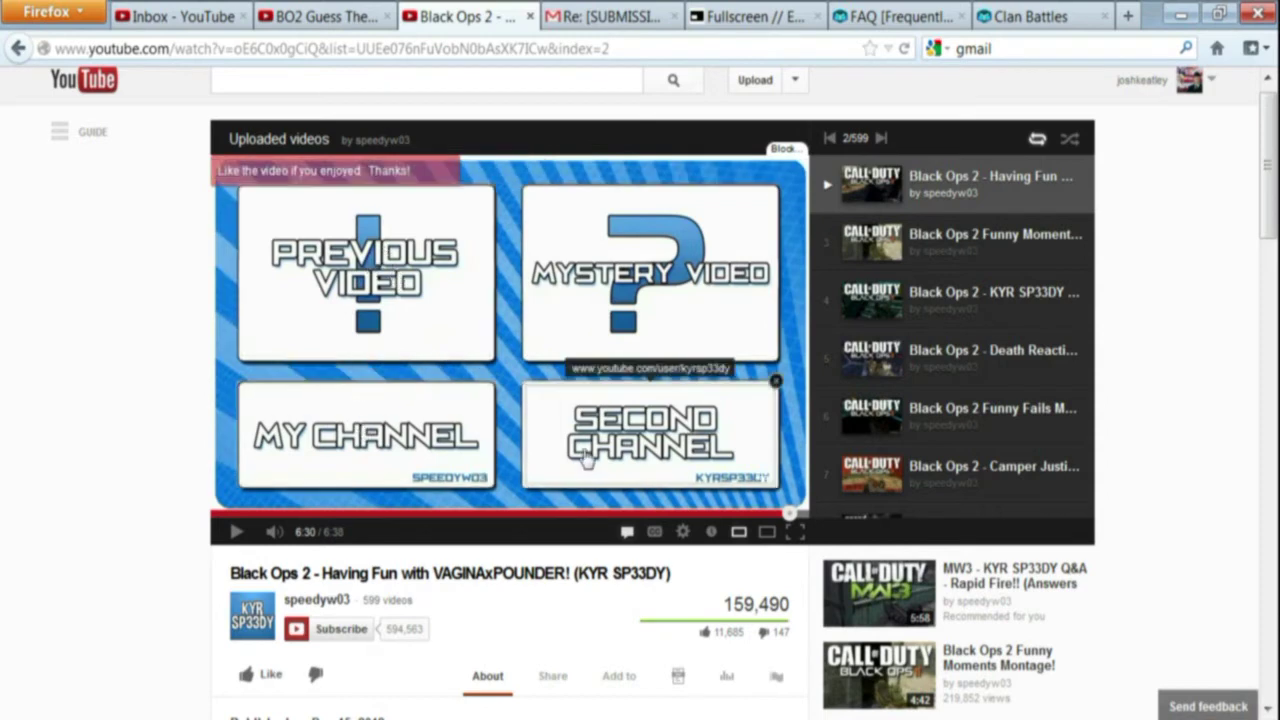
left_click(322, 8)
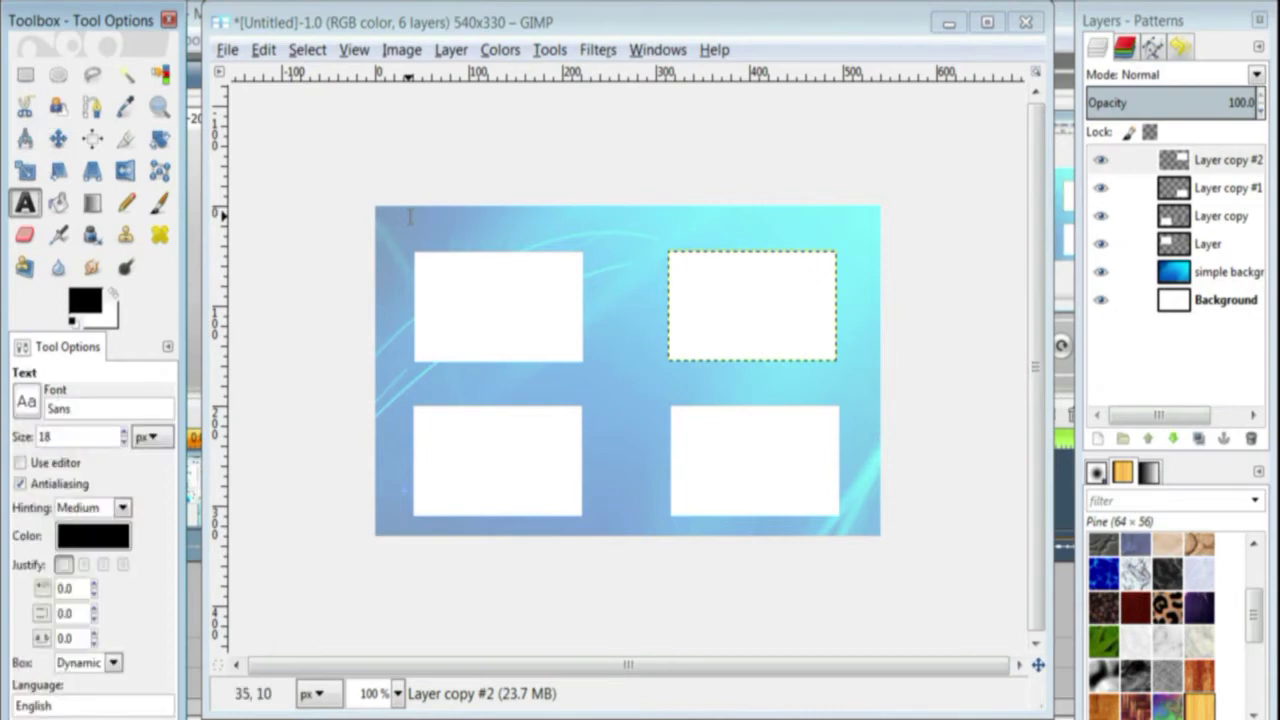
Type the caption 'PREVIOUS VIDEO' in a text box above the top-left white box.
left_click_drag(409, 217, 589, 252)
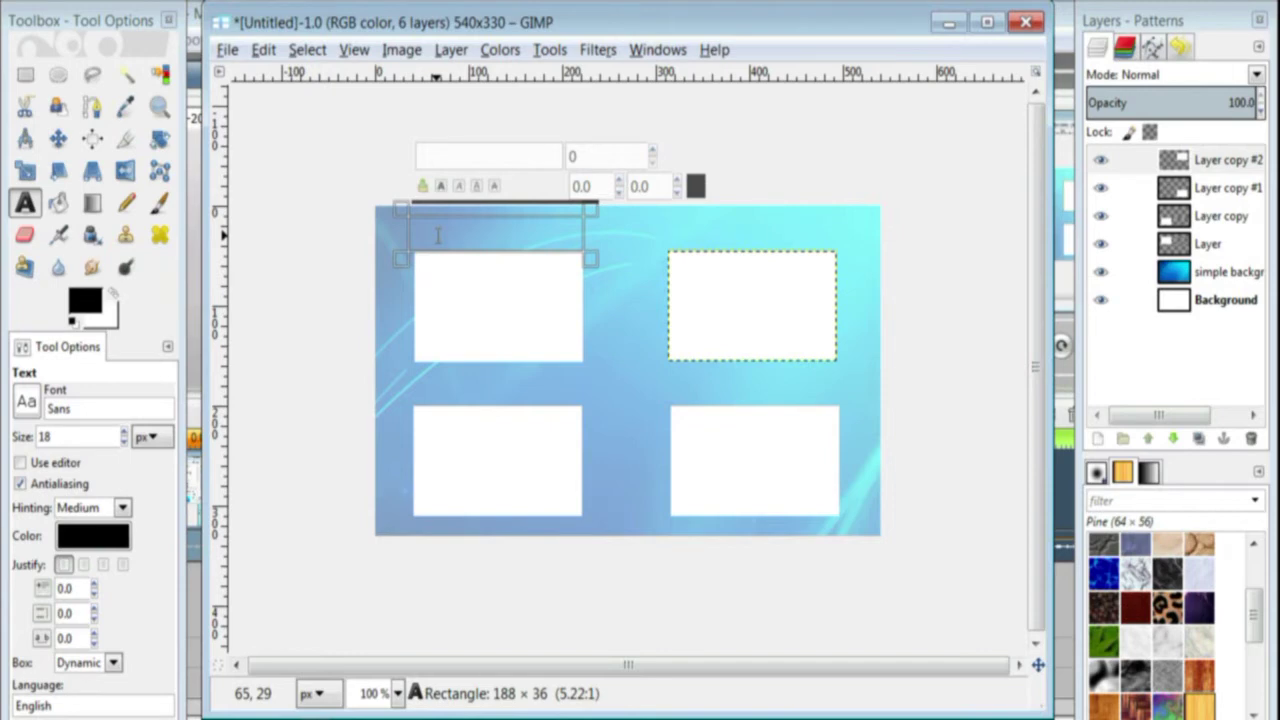
type("PREVIO")
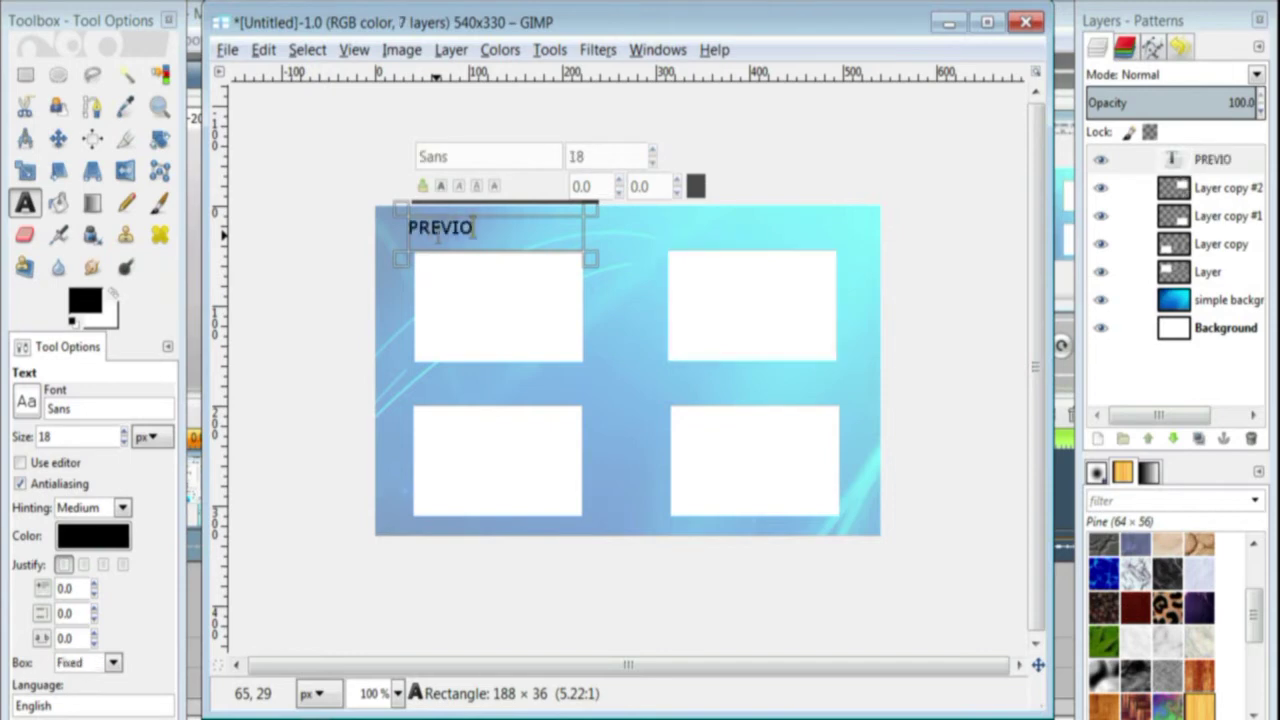
type("US VIDEO")
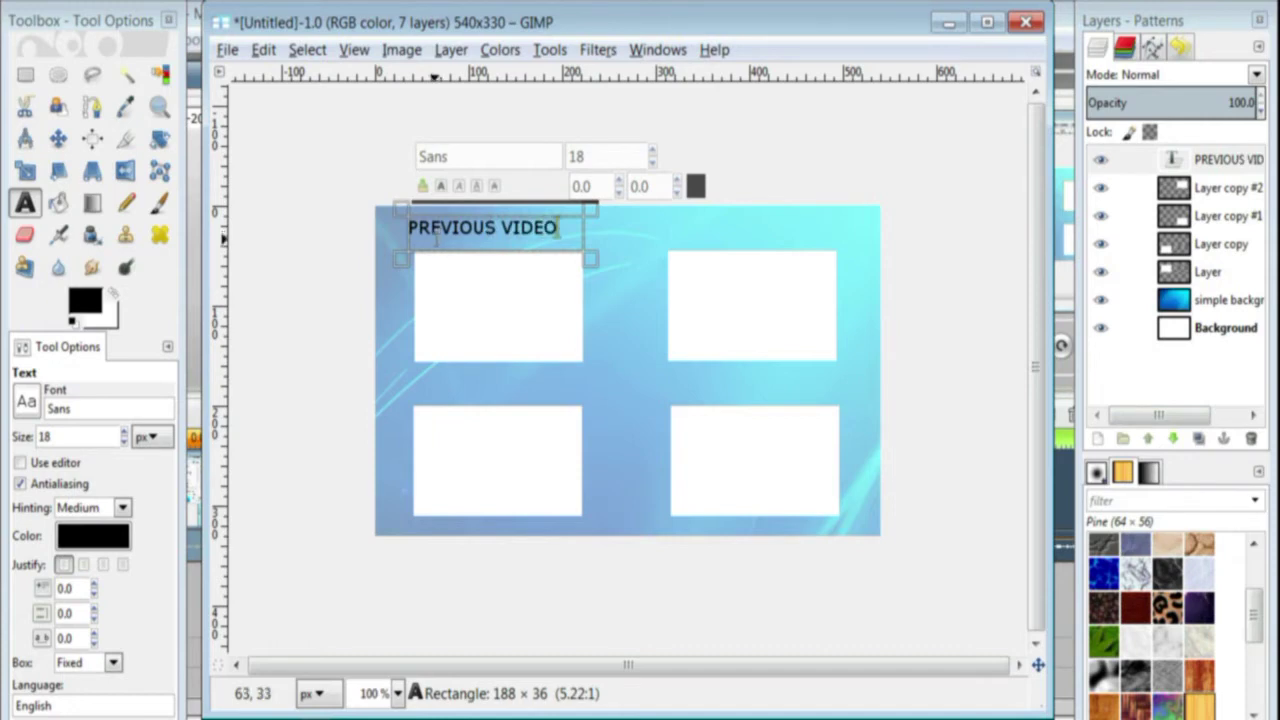
left_click(30, 406)
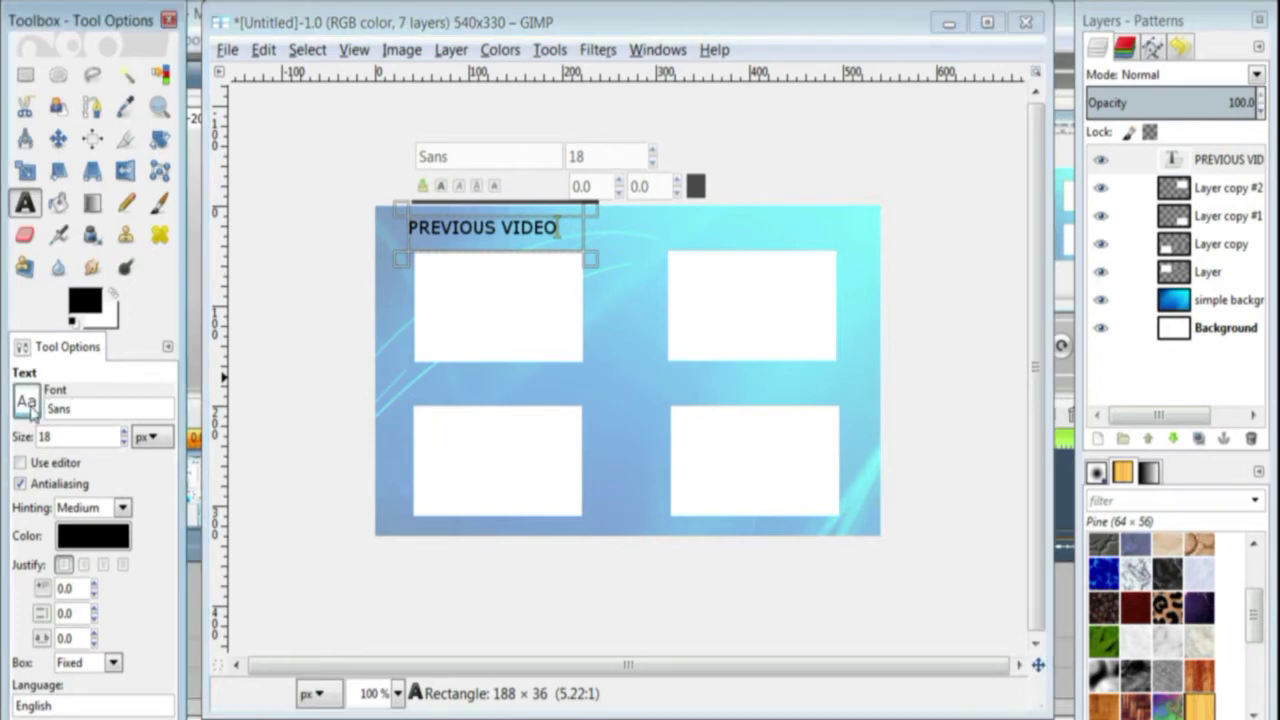
Change the PREVIOUS VIDEO caption font to Verdana Bold, undoing a premature size increase.
left_click(30, 406)
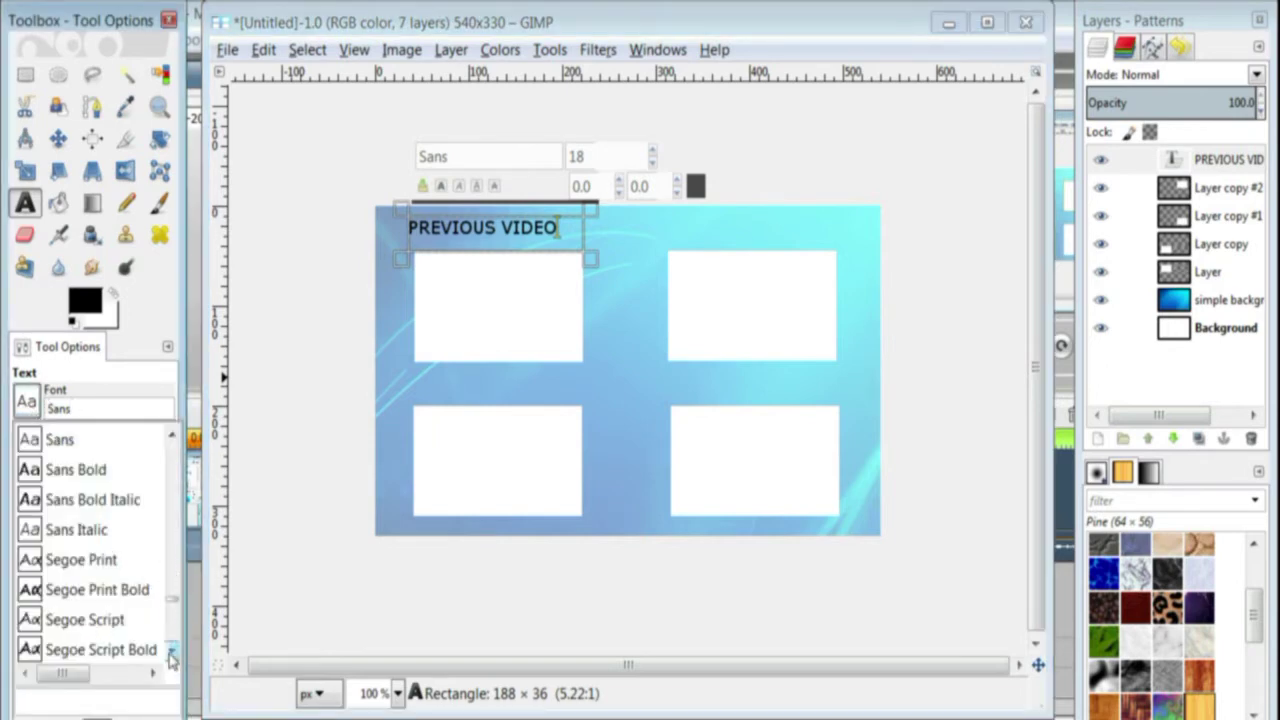
left_click_drag(171, 656, 171, 656)
left_click(88, 625)
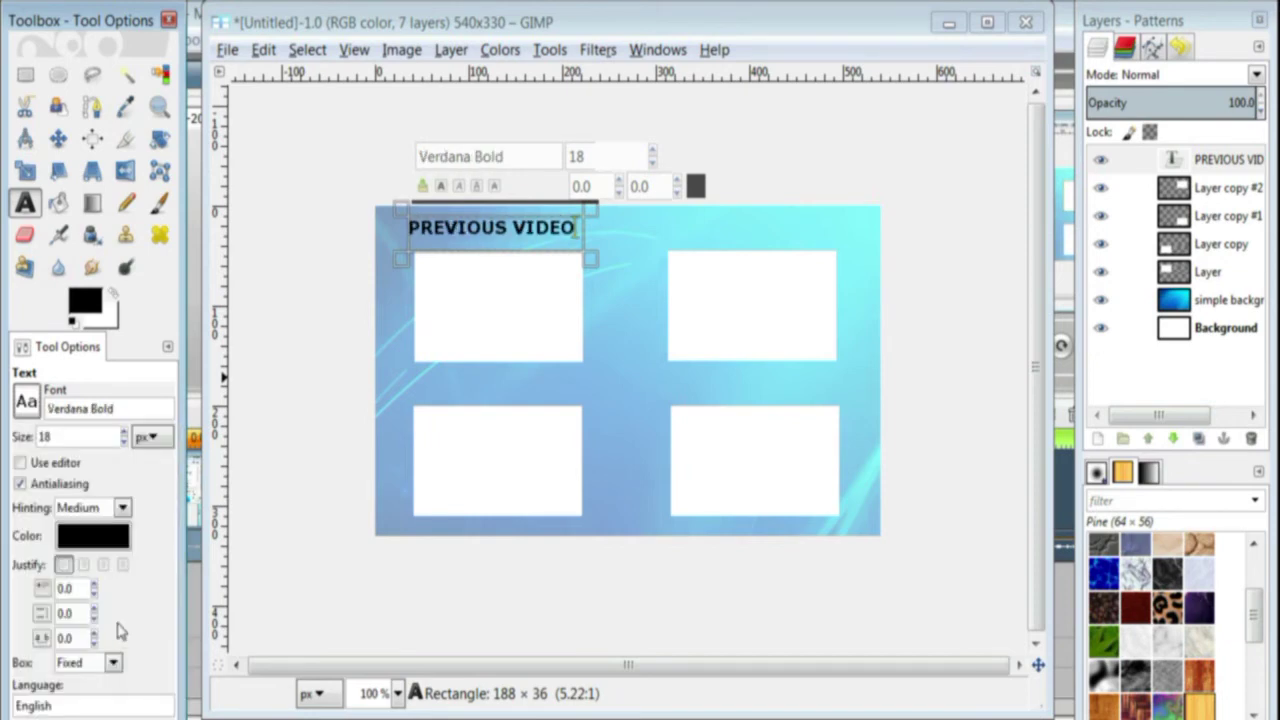
left_click(125, 436)
left_click(125, 436)
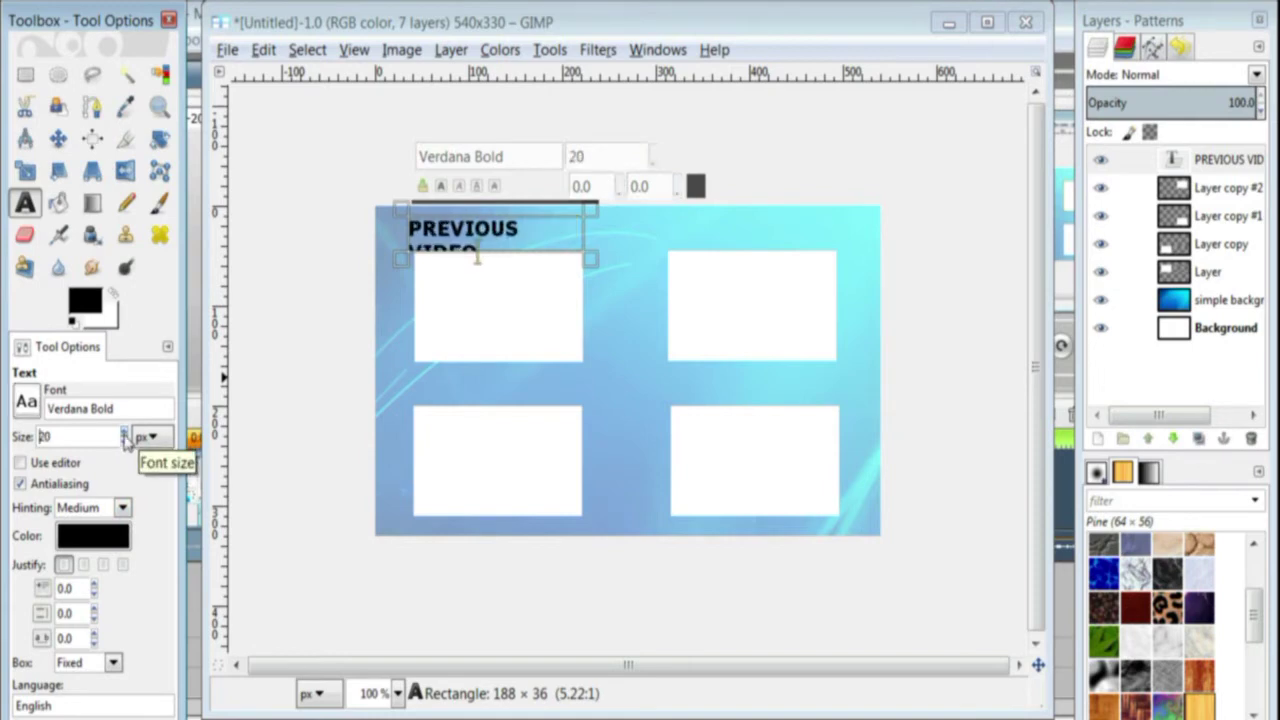
left_click(606, 257)
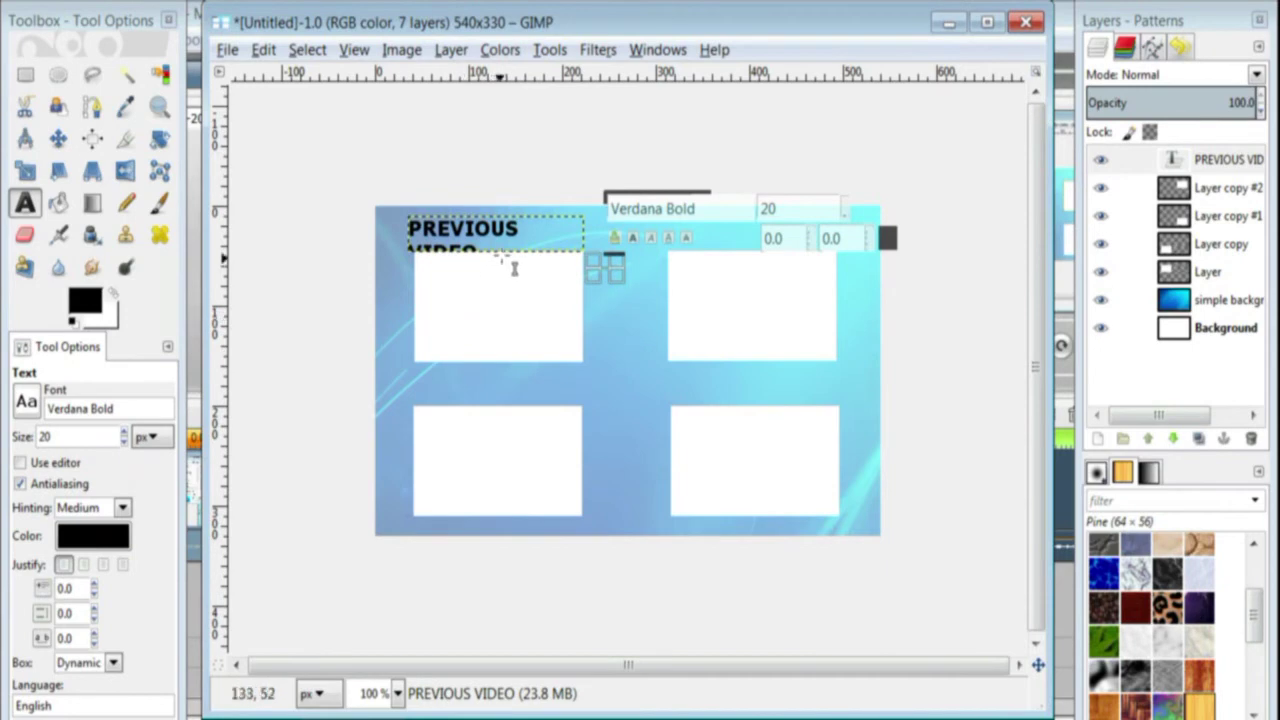
left_click(263, 49)
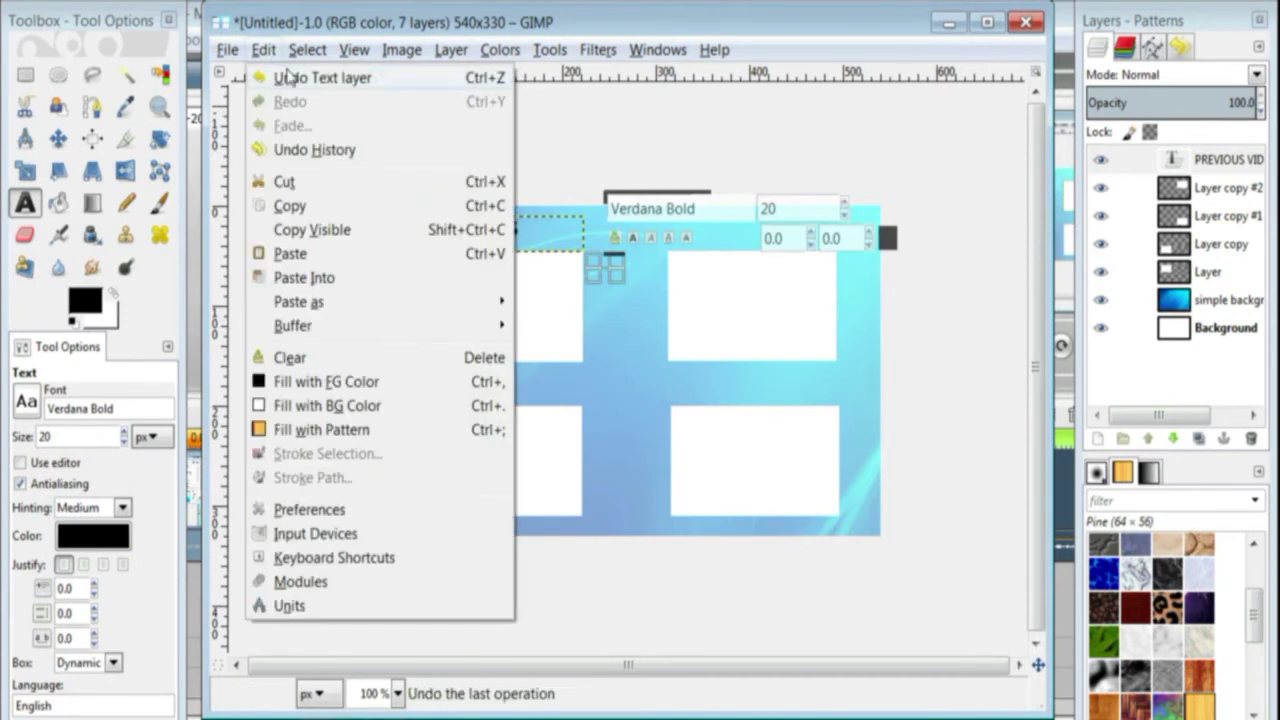
left_click(245, 77)
Widen the PREVIOUS VIDEO text box, set its size to 20, and draw a new text box below.
left_click(565, 242)
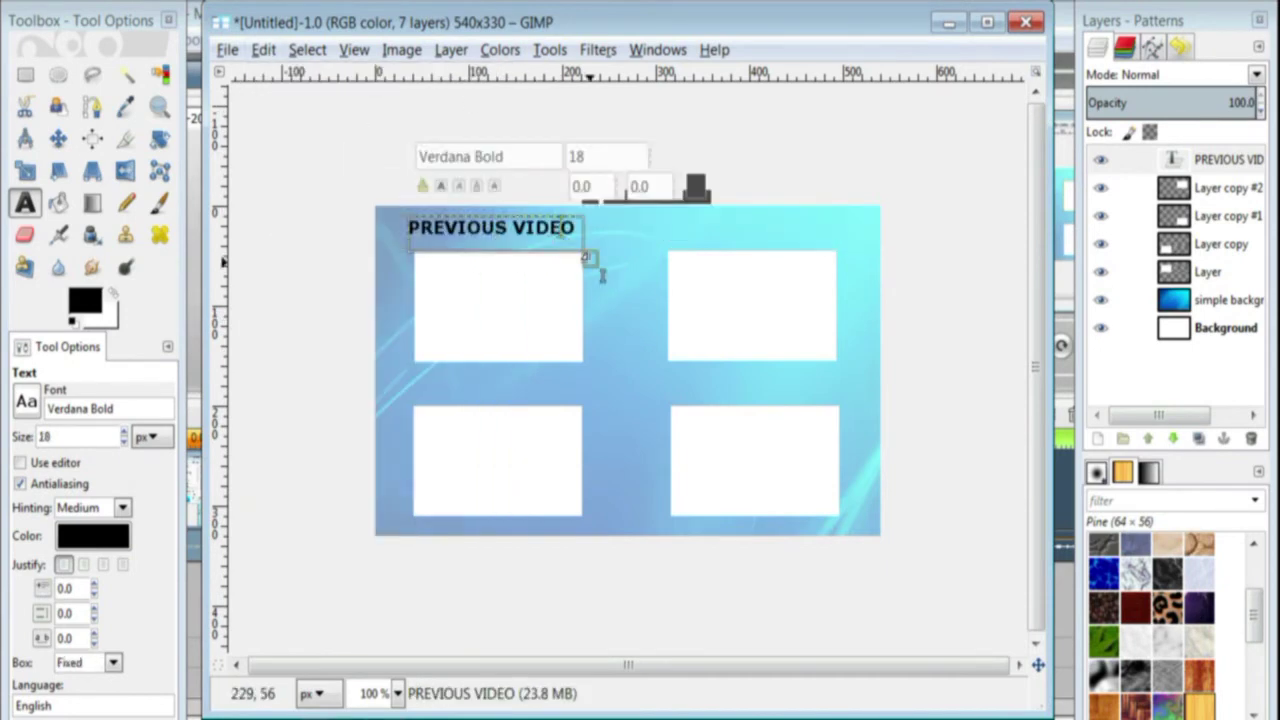
left_click_drag(593, 261, 648, 290)
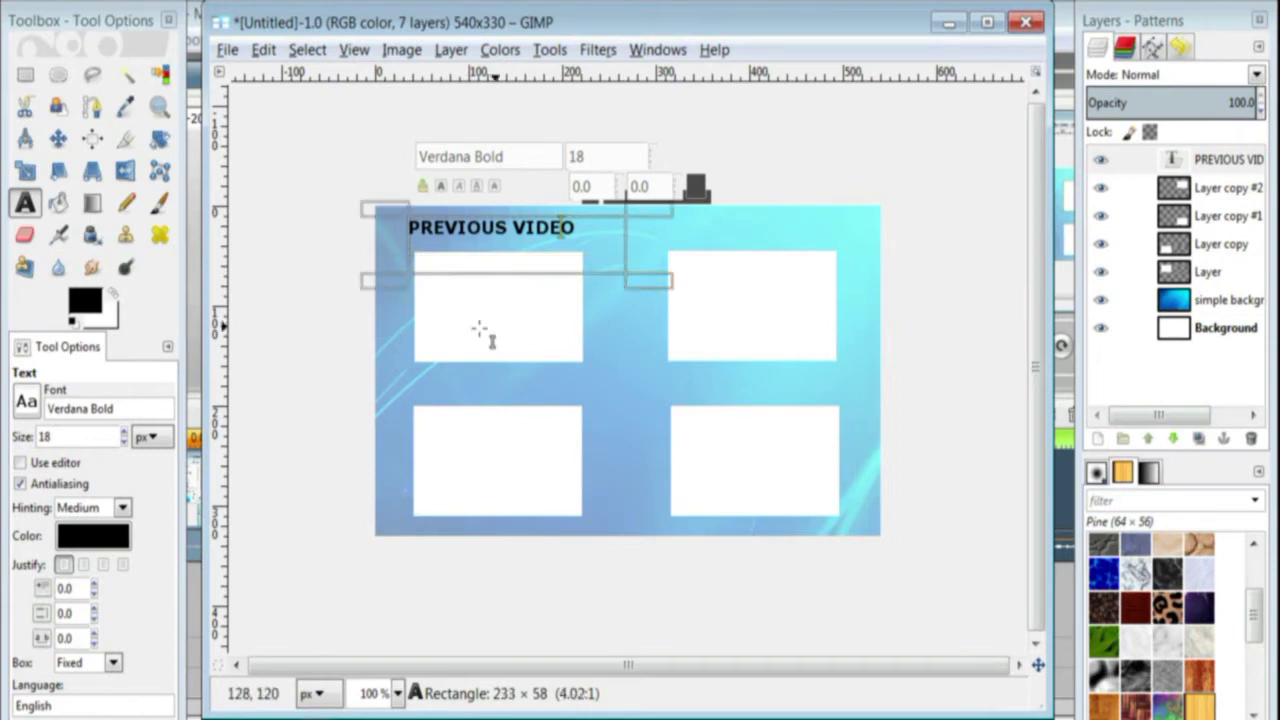
left_click(125, 433)
left_click(125, 433)
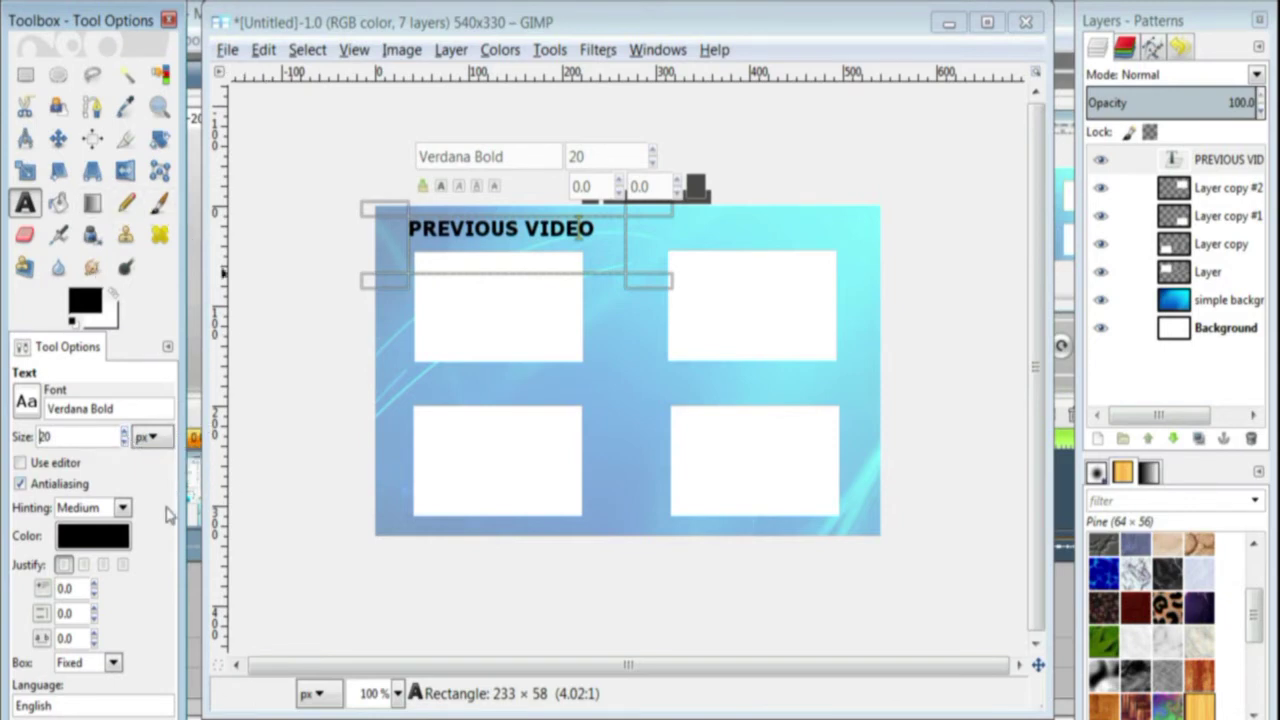
left_click(421, 383)
left_click_drag(411, 375, 620, 424)
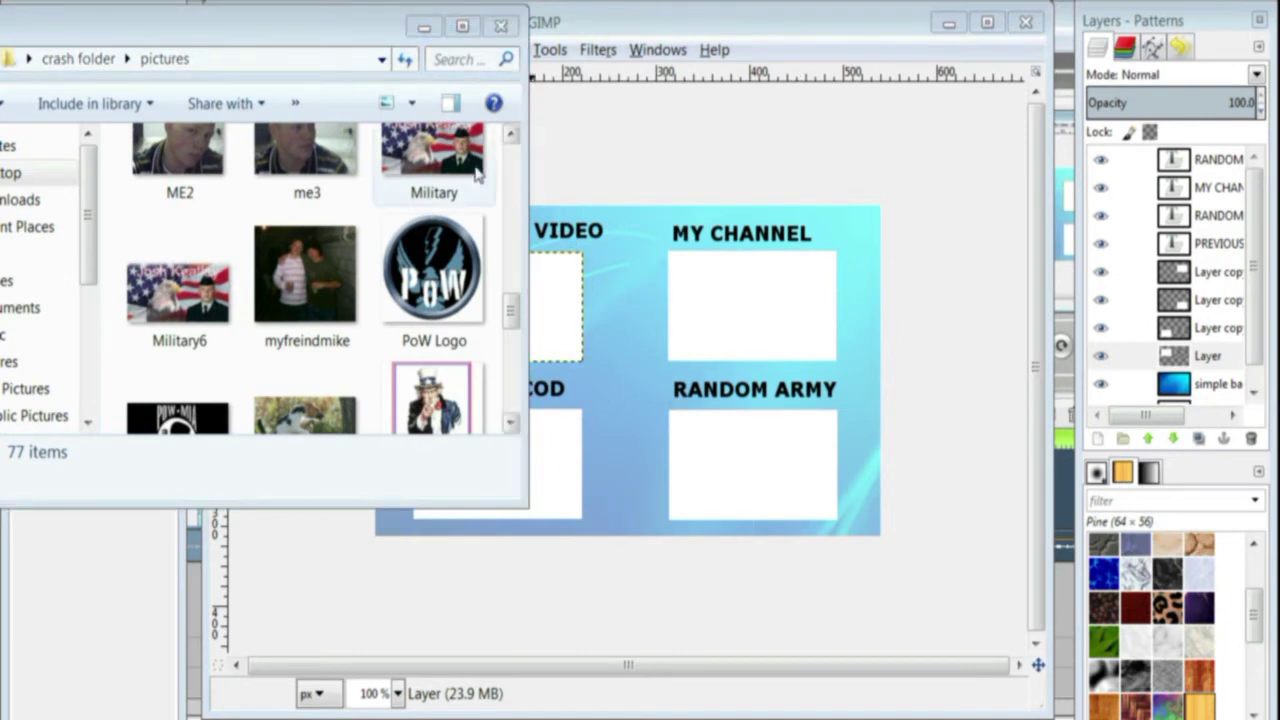
Import Military.jpg from Explorer as a layer and scale it to 202×111 px.
left_click_drag(462, 160, 747, 316)
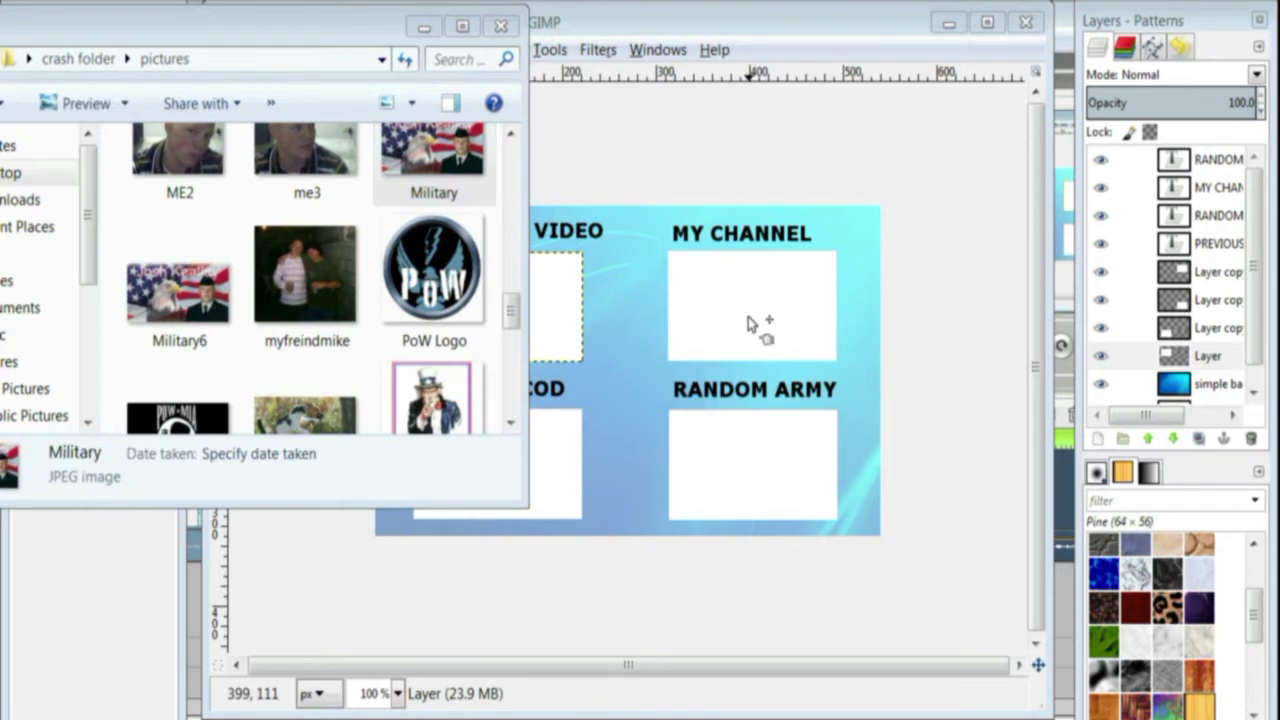
left_click_drag(748, 320, 752, 322)
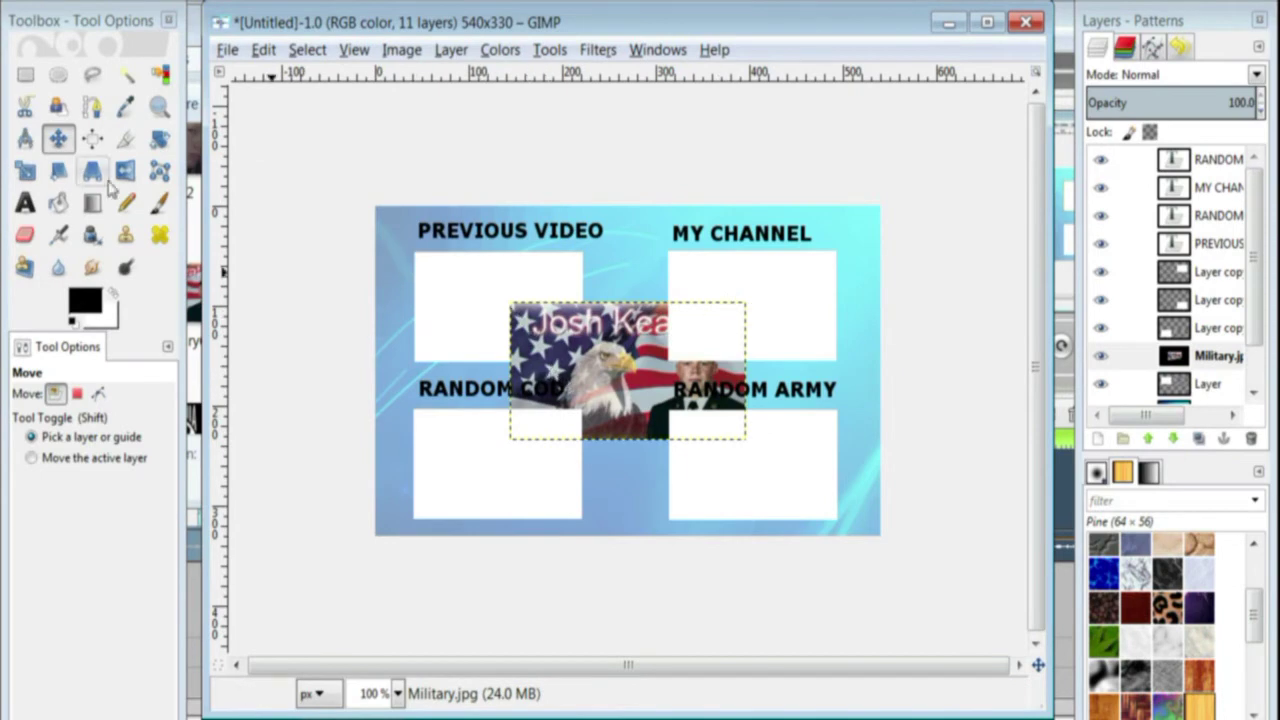
left_click(25, 170)
left_click(617, 383)
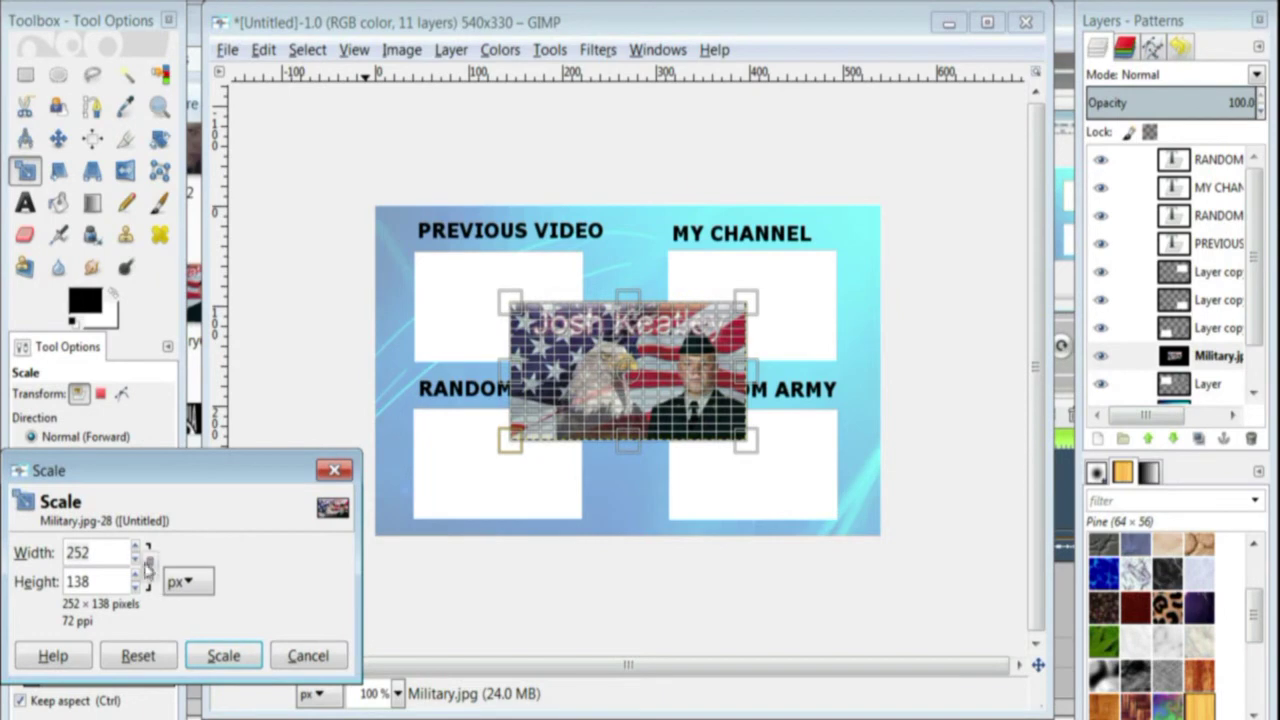
left_click(136, 558)
left_click(136, 558)
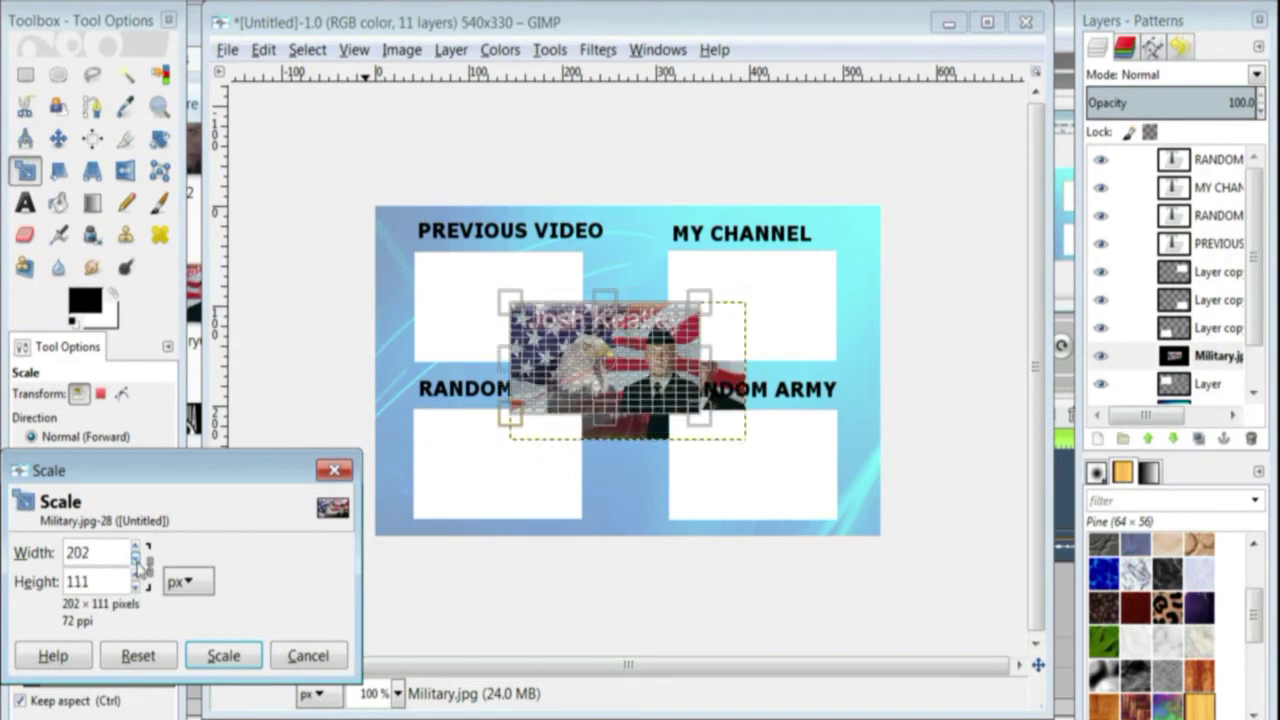
left_click(223, 655)
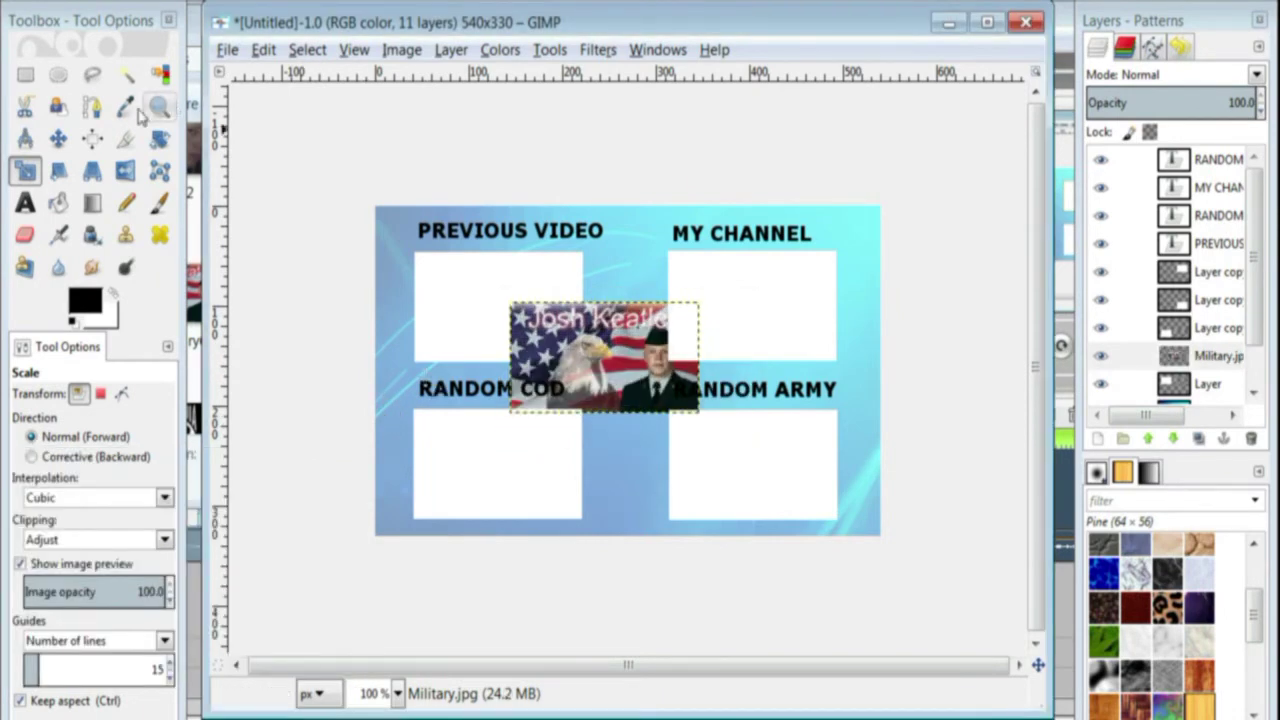
Position the Military photo over the MY CHANNEL box and raise it above the white box.
left_click(58, 138)
left_click(575, 365)
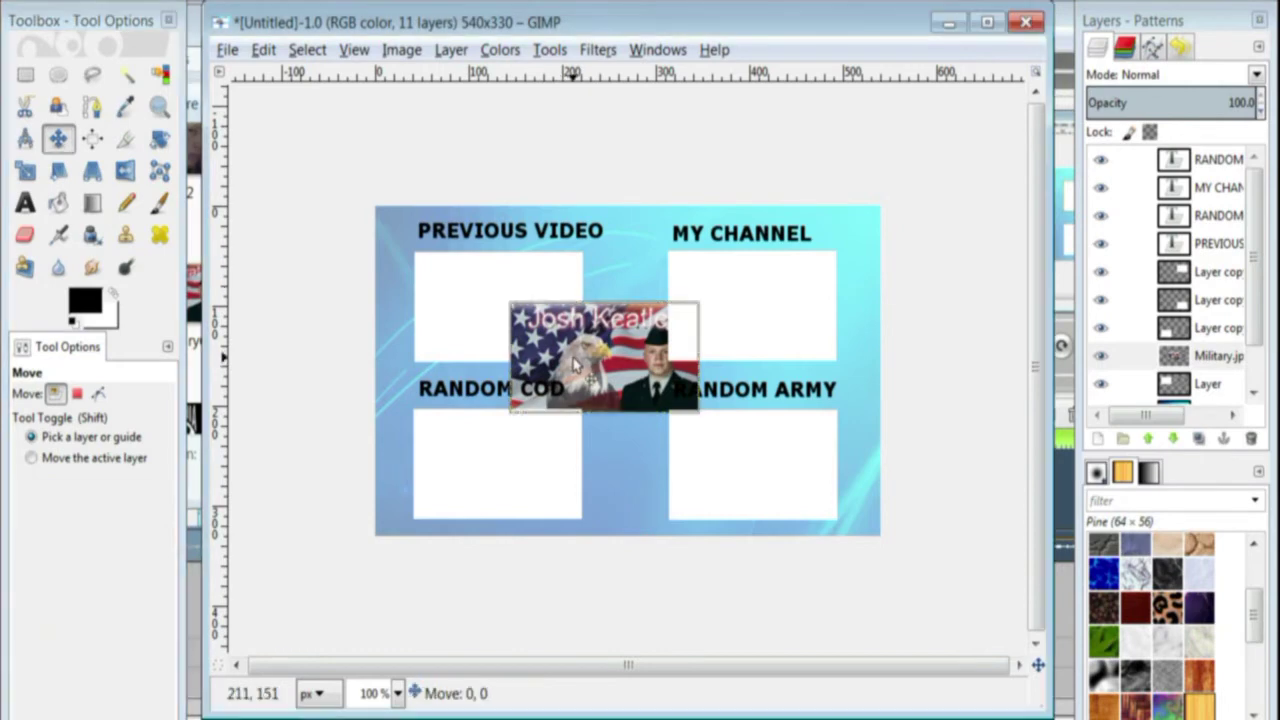
left_click_drag(575, 365, 685, 322)
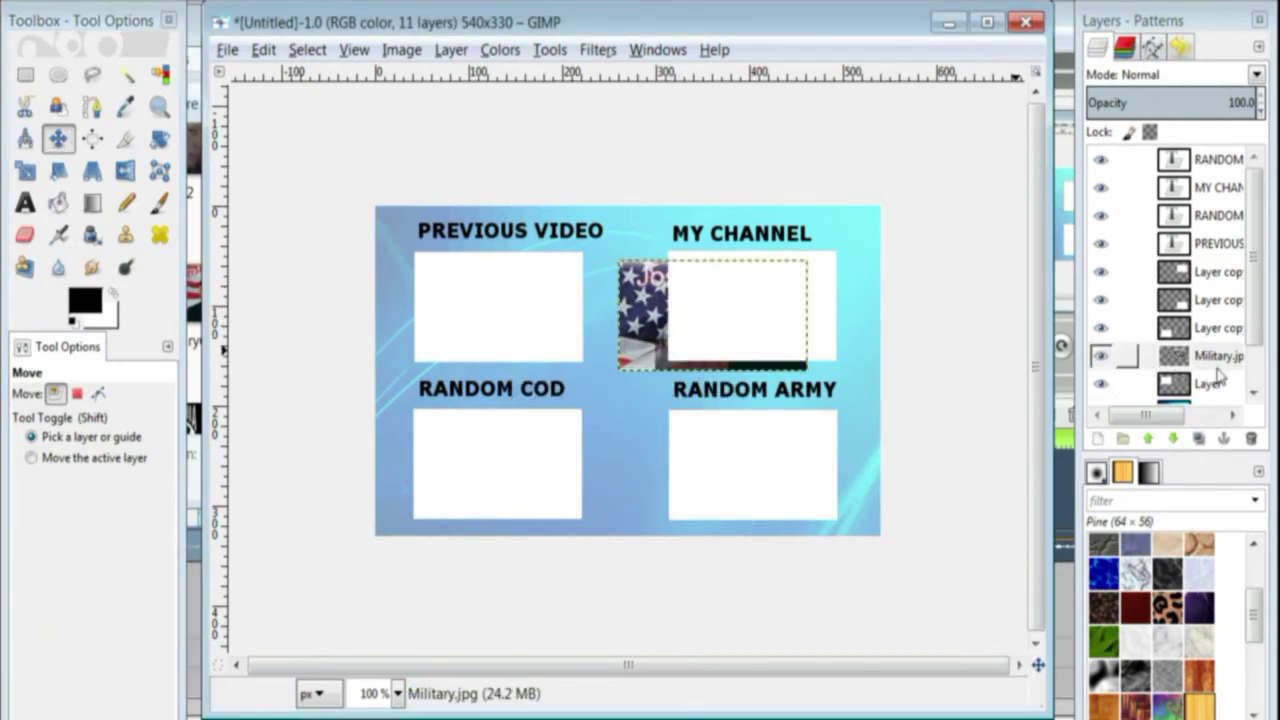
left_click(1259, 345)
left_click(1222, 340)
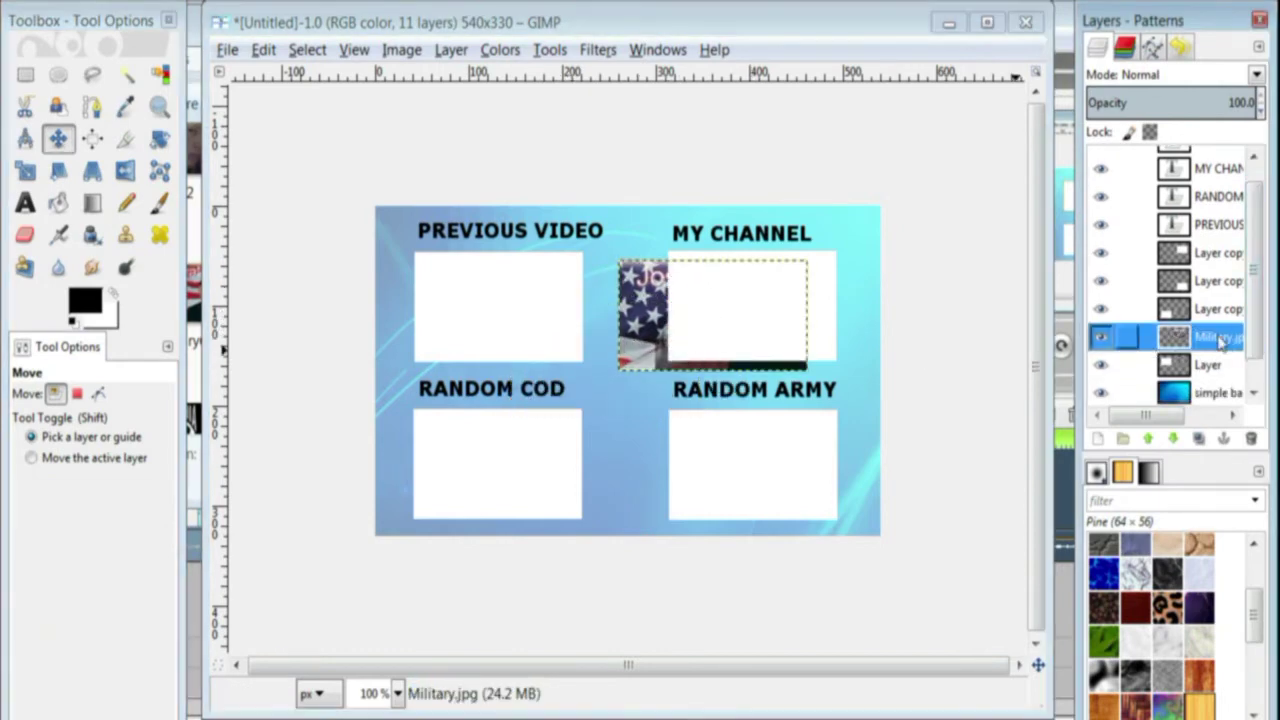
mouse_move(1222, 340)
left_mouse_down()
mouse_move(1195, 268)
mouse_move(1215, 270)
mouse_move(1200, 337)
left_mouse_up()
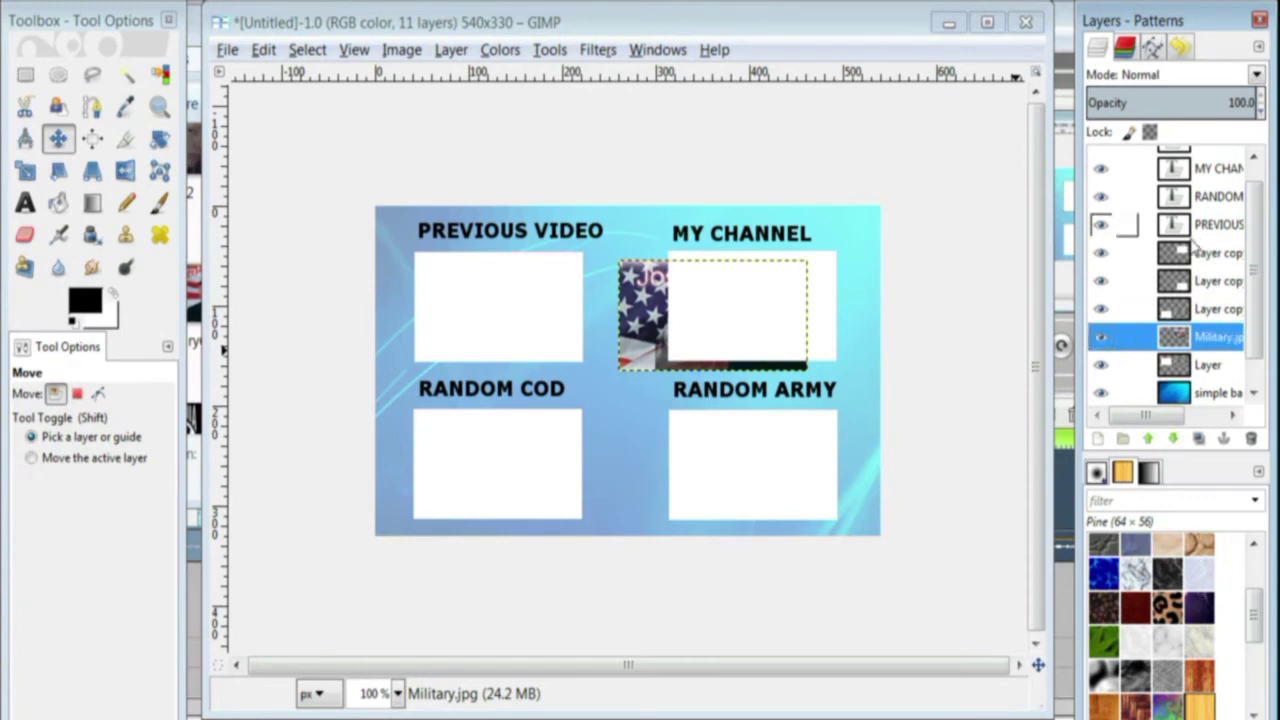
left_click(1148, 440)
left_click(1148, 440)
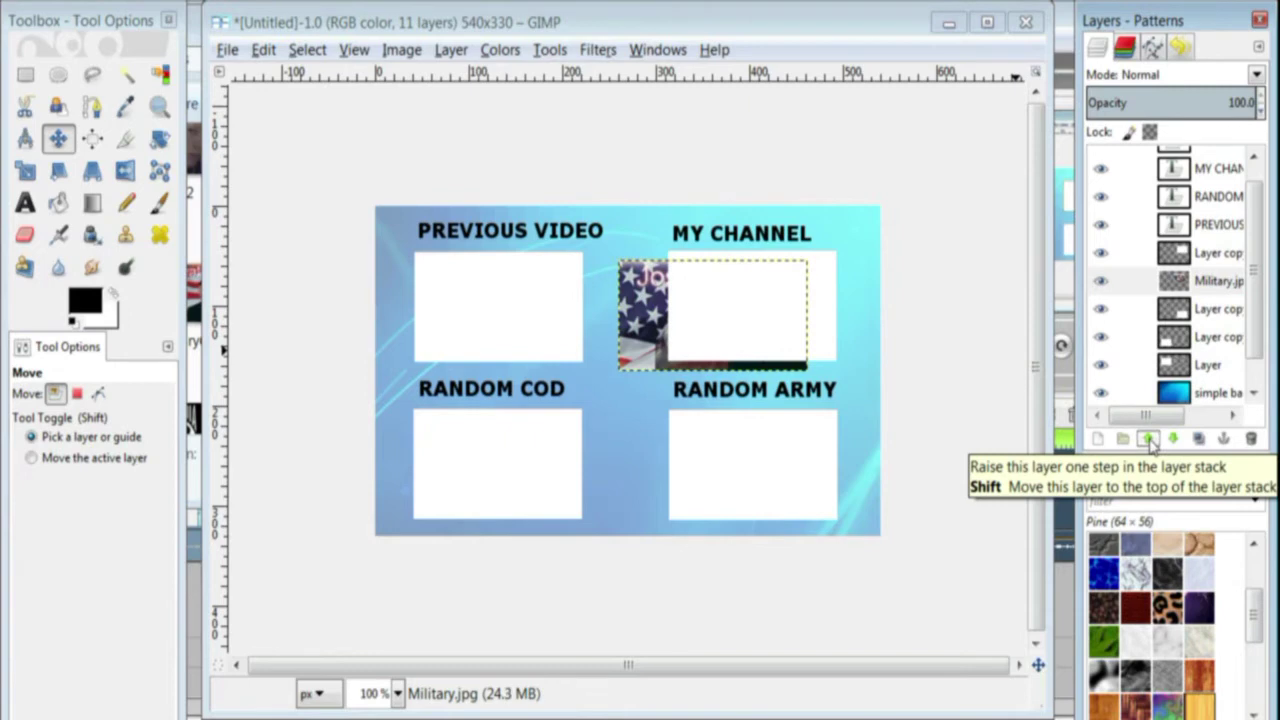
left_click(1148, 440)
left_click_drag(739, 312, 778, 303)
Add episode2.jpg as a layer, scale it to 218×135, and place it under PREVIOUS VIDEO.
key("alt+Tab")
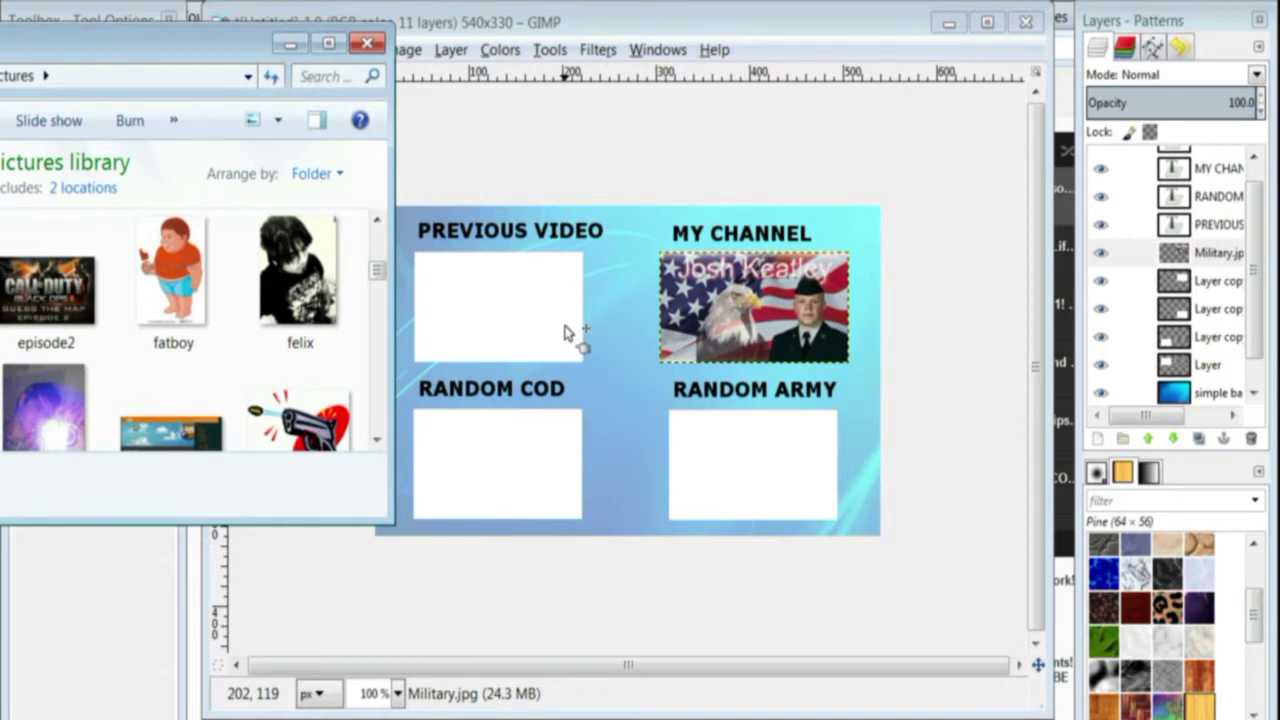
left_click_drag(565, 332, 518, 344)
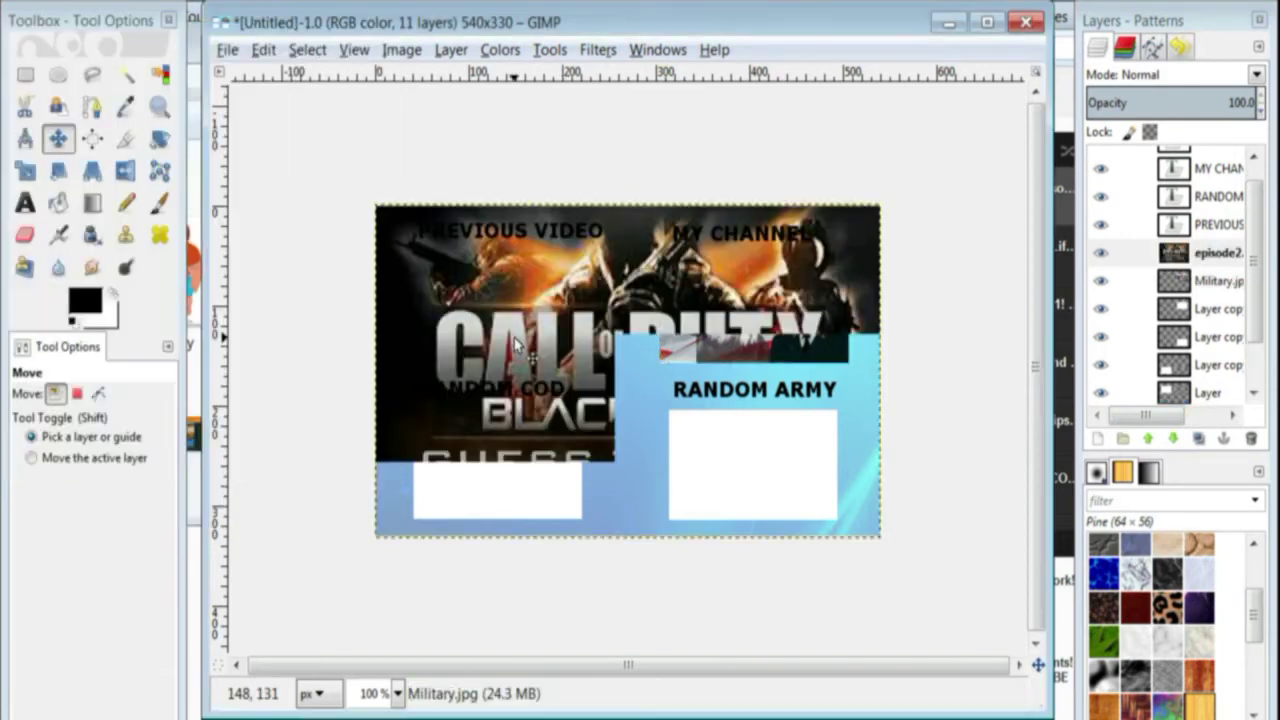
left_click(25, 170)
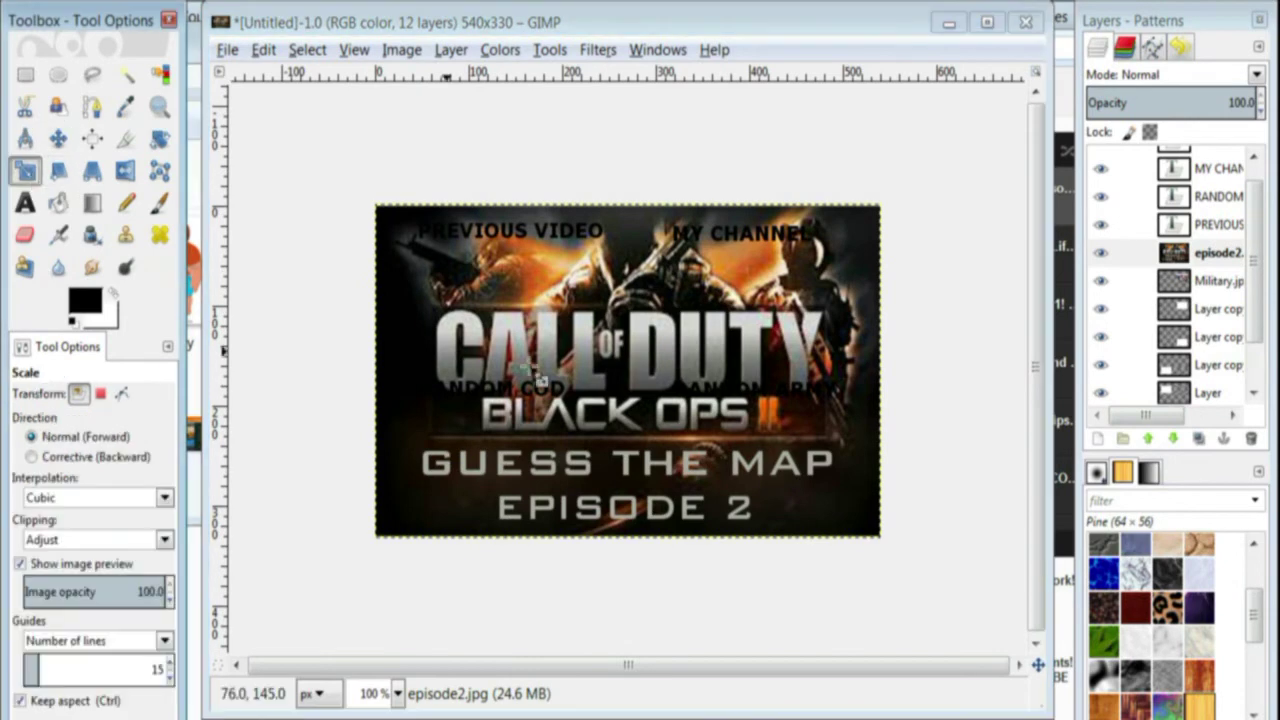
left_click(613, 390)
left_click(136, 561)
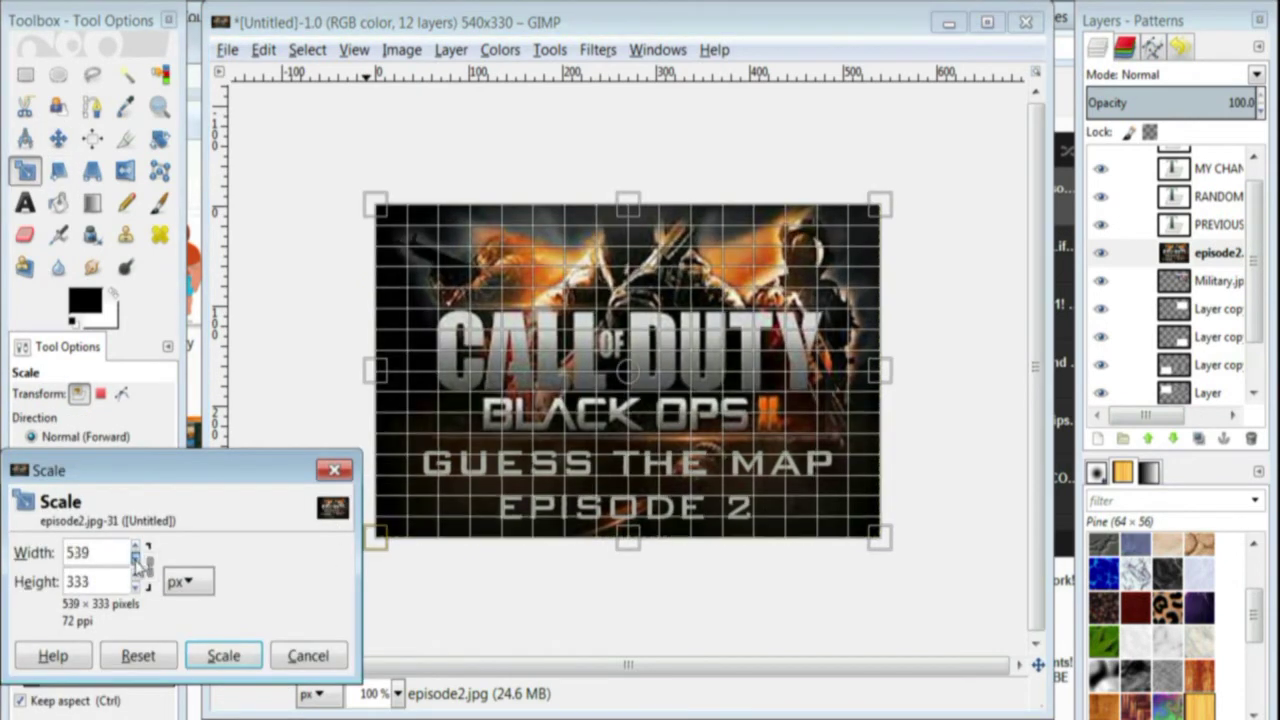
left_click_drag(136, 561, 136, 561)
left_click(226, 656)
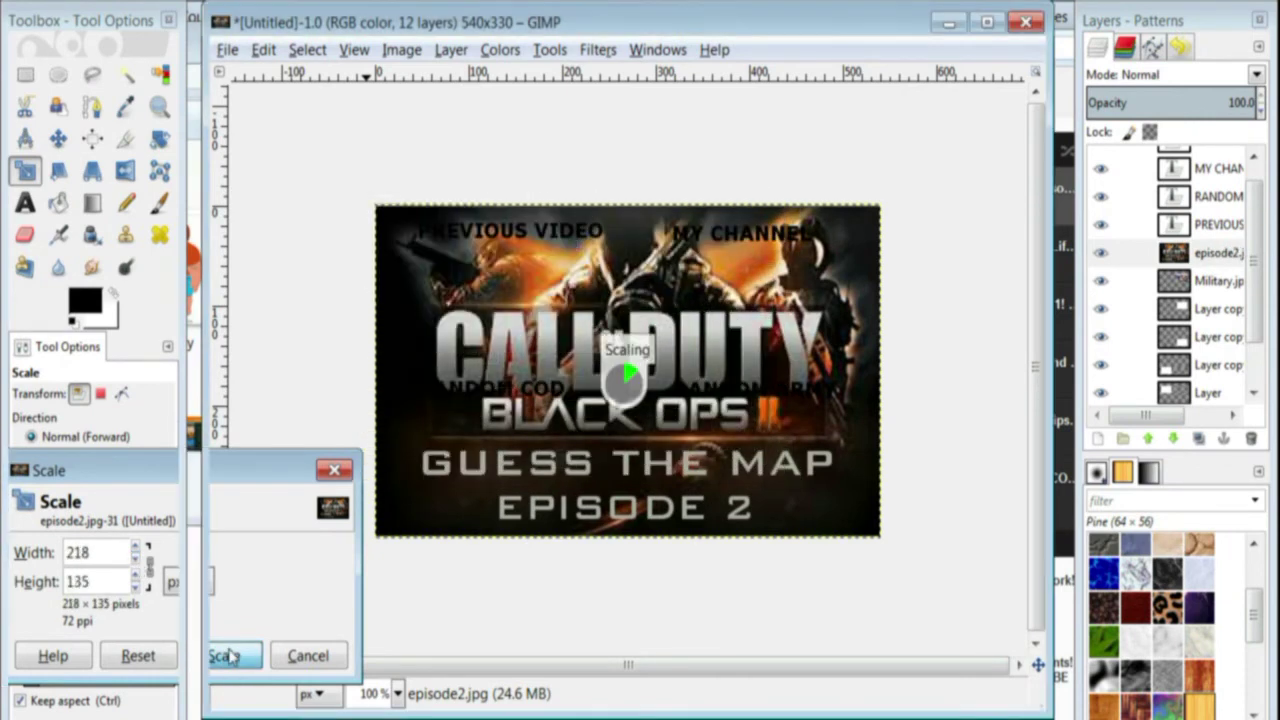
left_click(58, 140)
left_click_drag(512, 293, 539, 340)
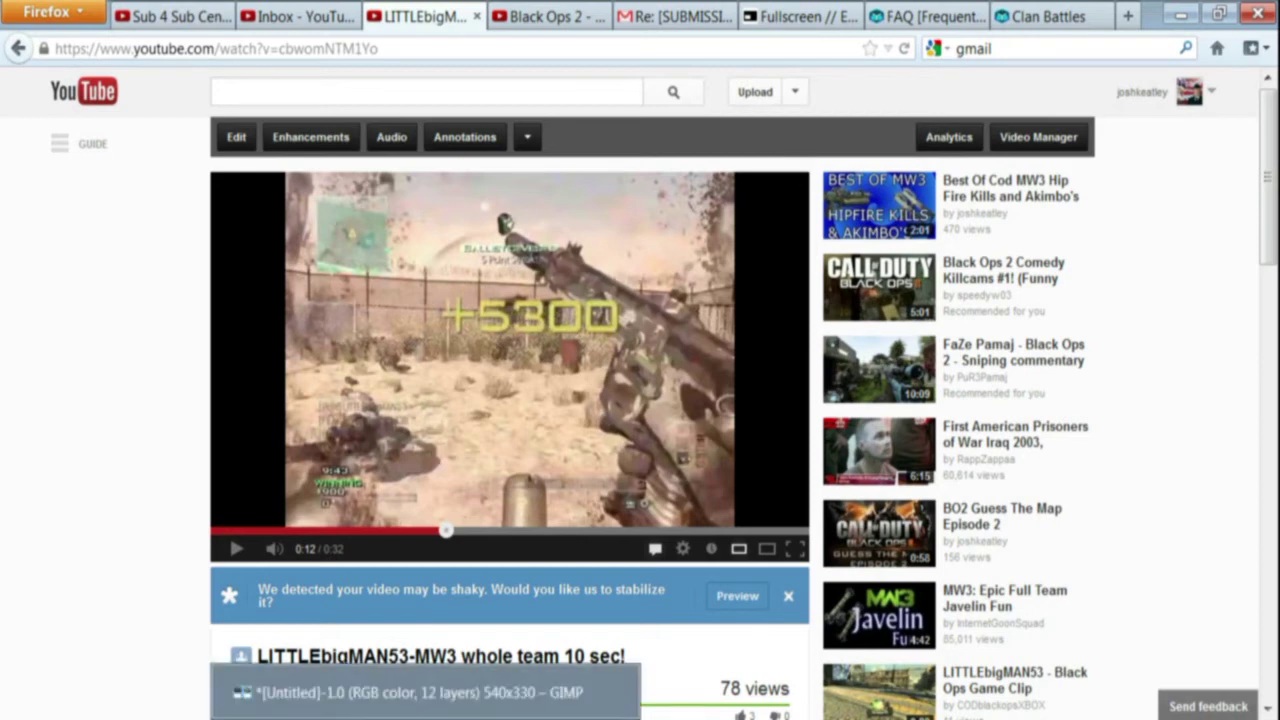
Bring the GIMP end-screen image back to the front from the taskbar.
left_click(425, 692)
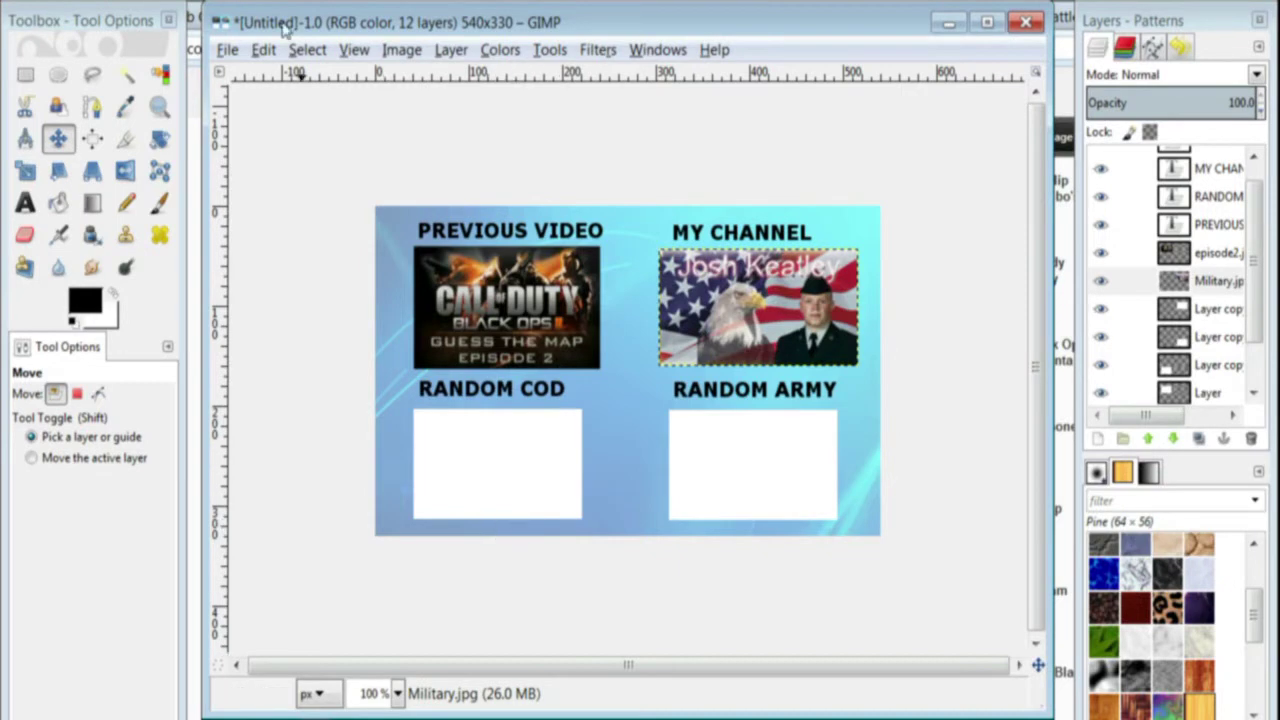
Create a new blank image with width and height set to 2000 px.
left_click(227, 50)
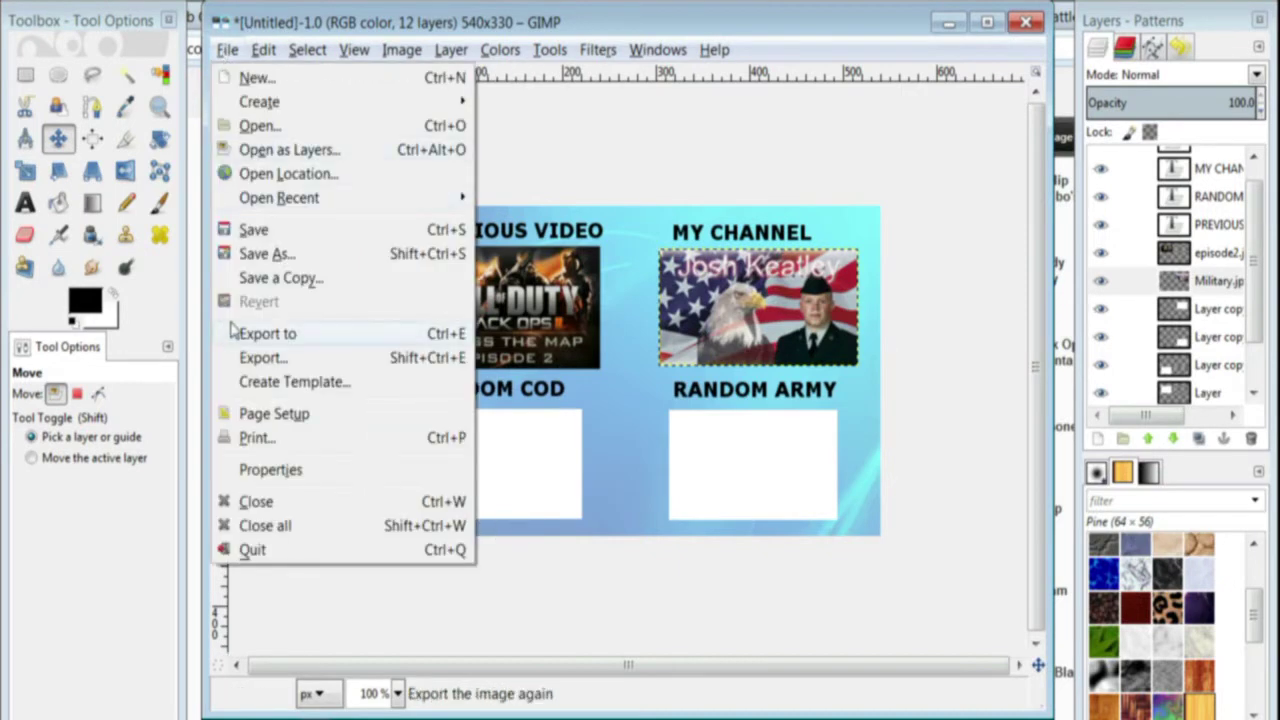
left_click(252, 78)
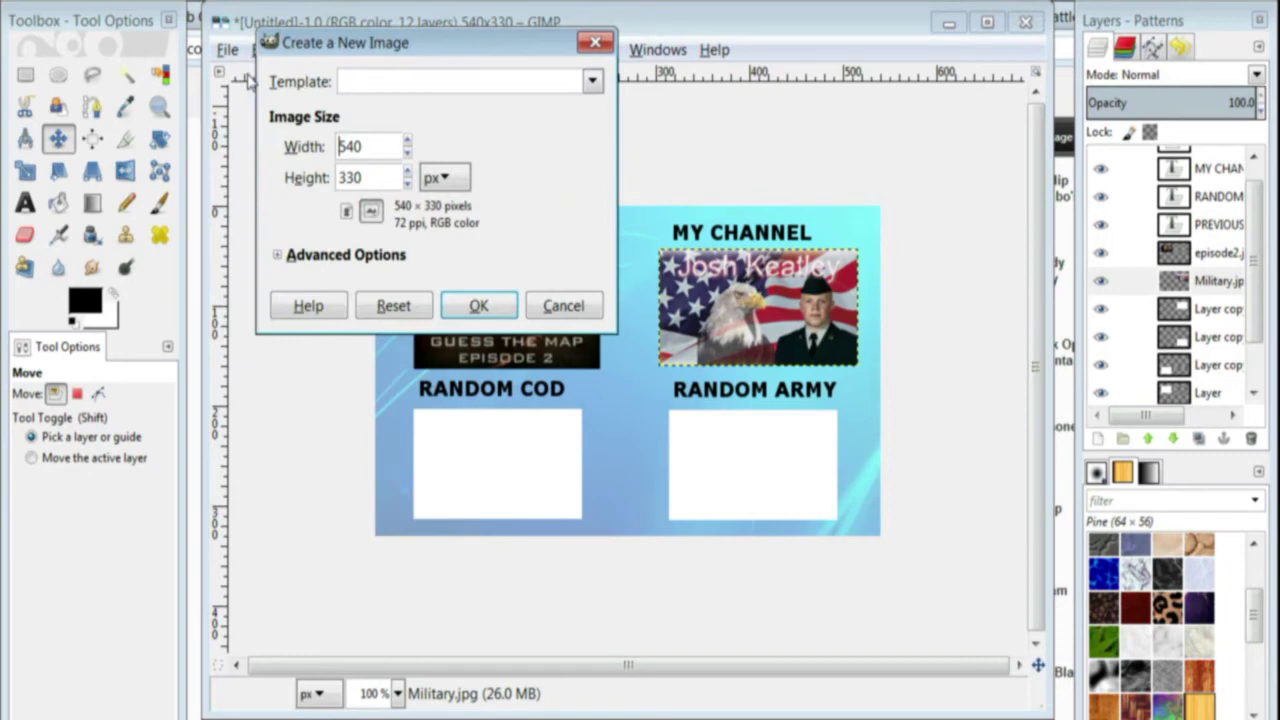
left_click_drag(407, 142, 408, 148)
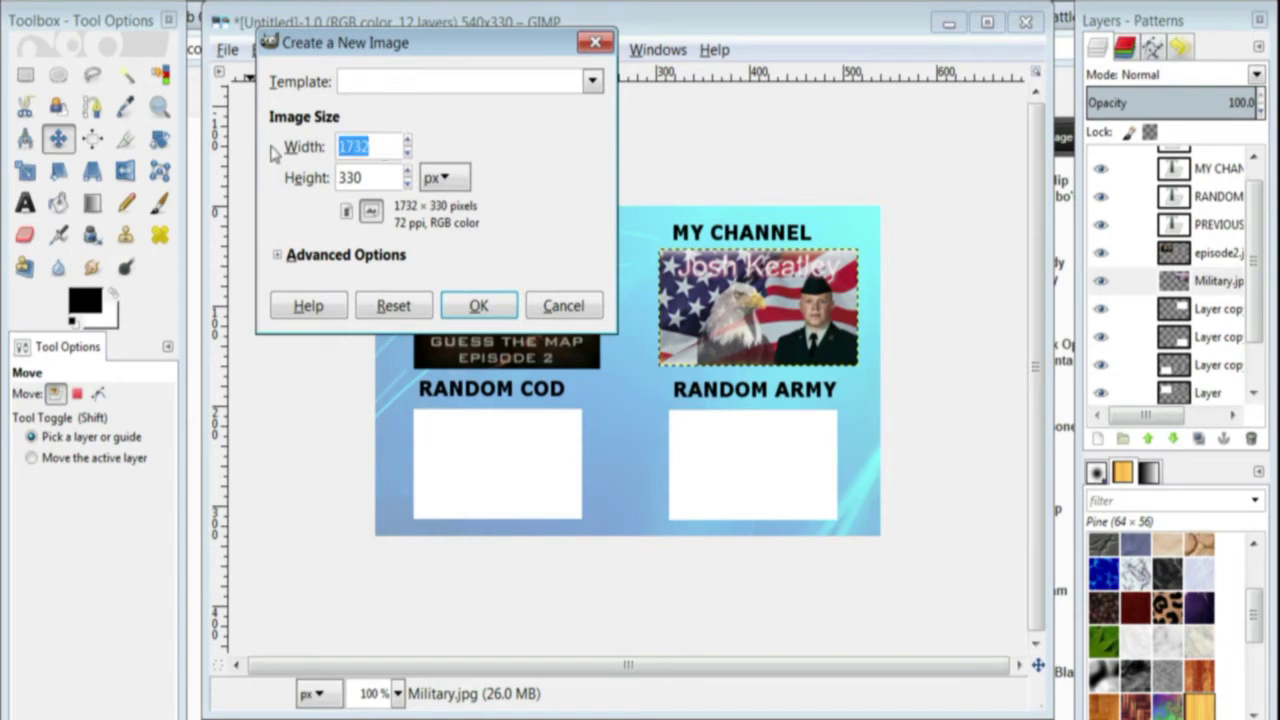
type("2000")
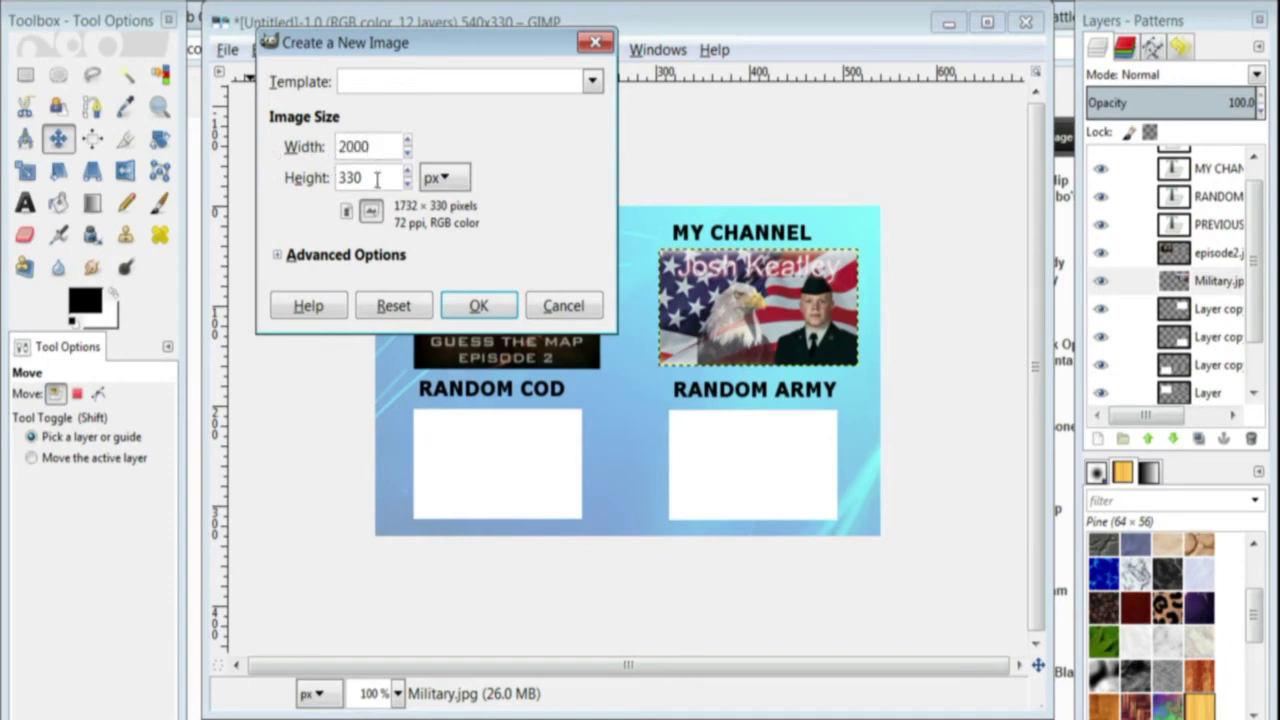
left_click(376, 178)
key("ctrl+a")
type("200")
left_click(476, 308)
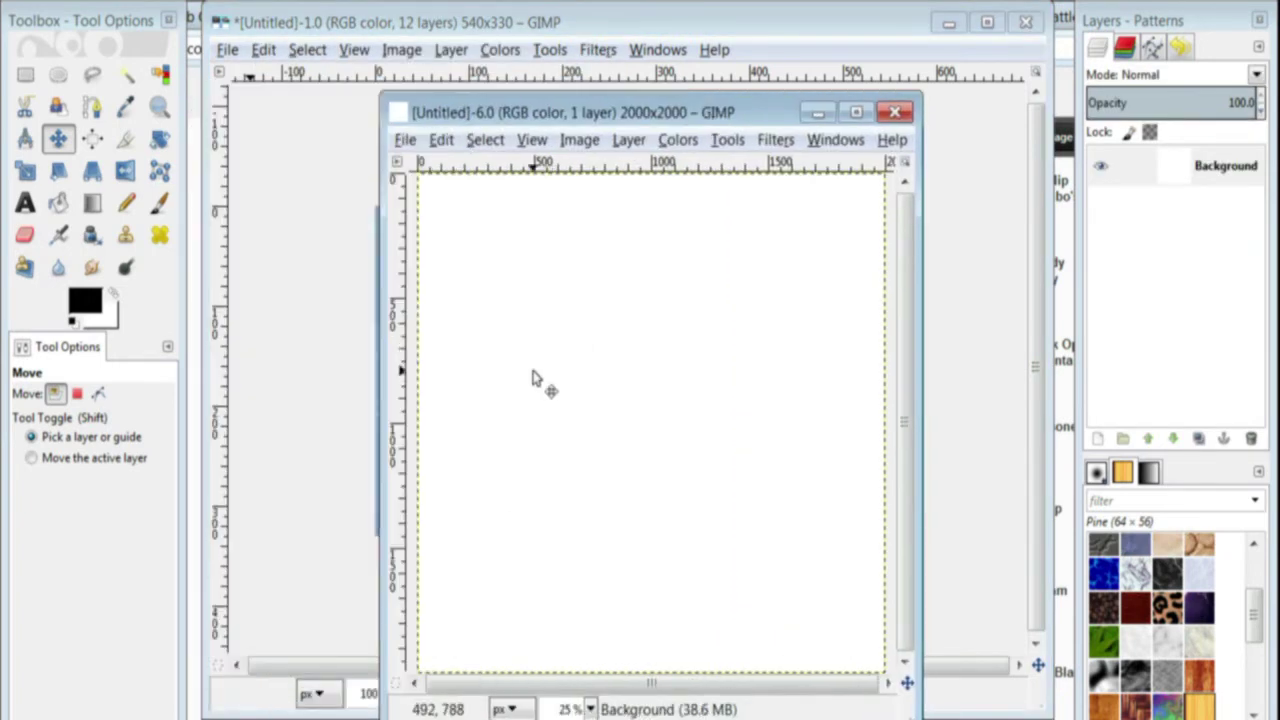
Paste the YouTube screenshot into the new image and view it at 1:1 (100%) on the video area.
key("ctrl+v")
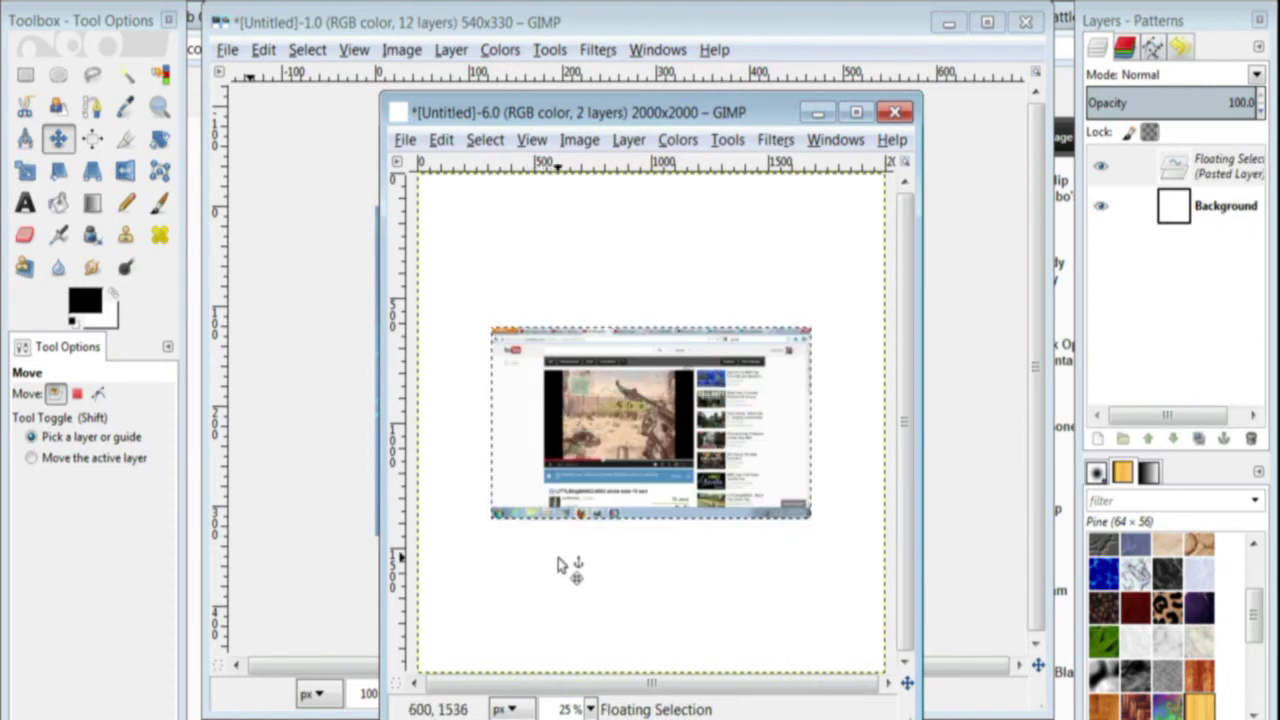
left_click(533, 140)
mouse_move(576, 216)
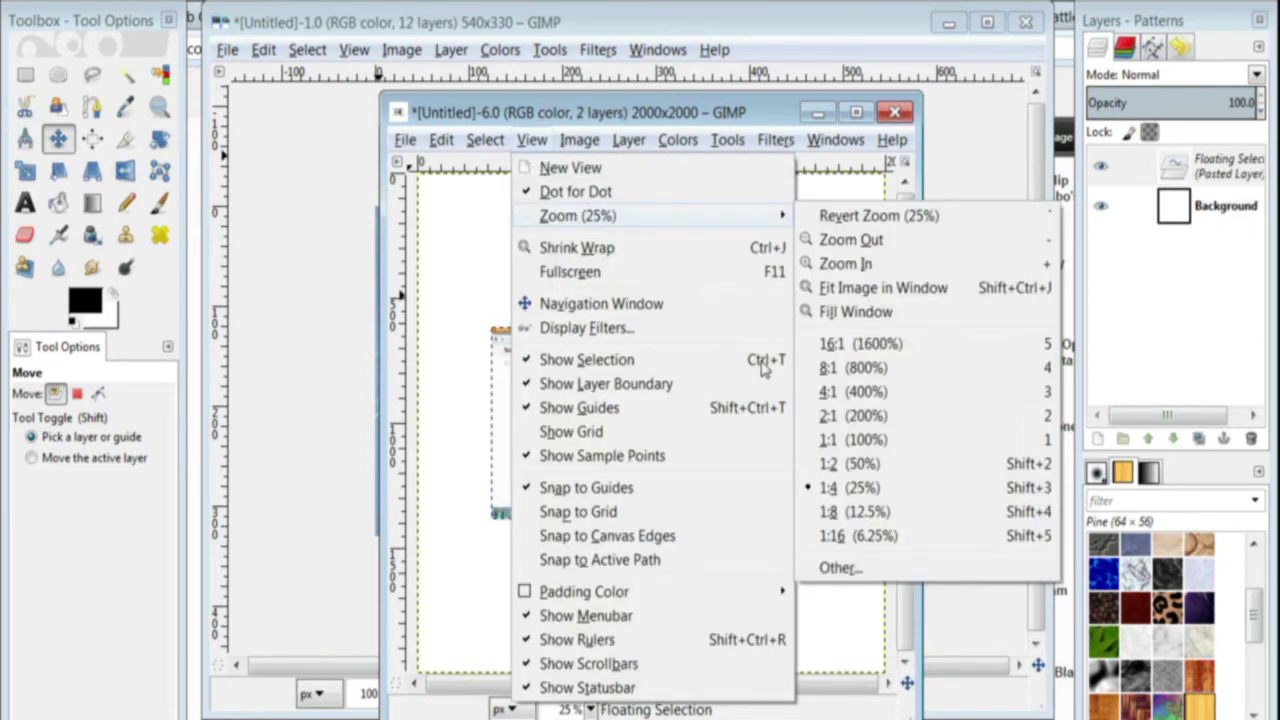
left_click(880, 440)
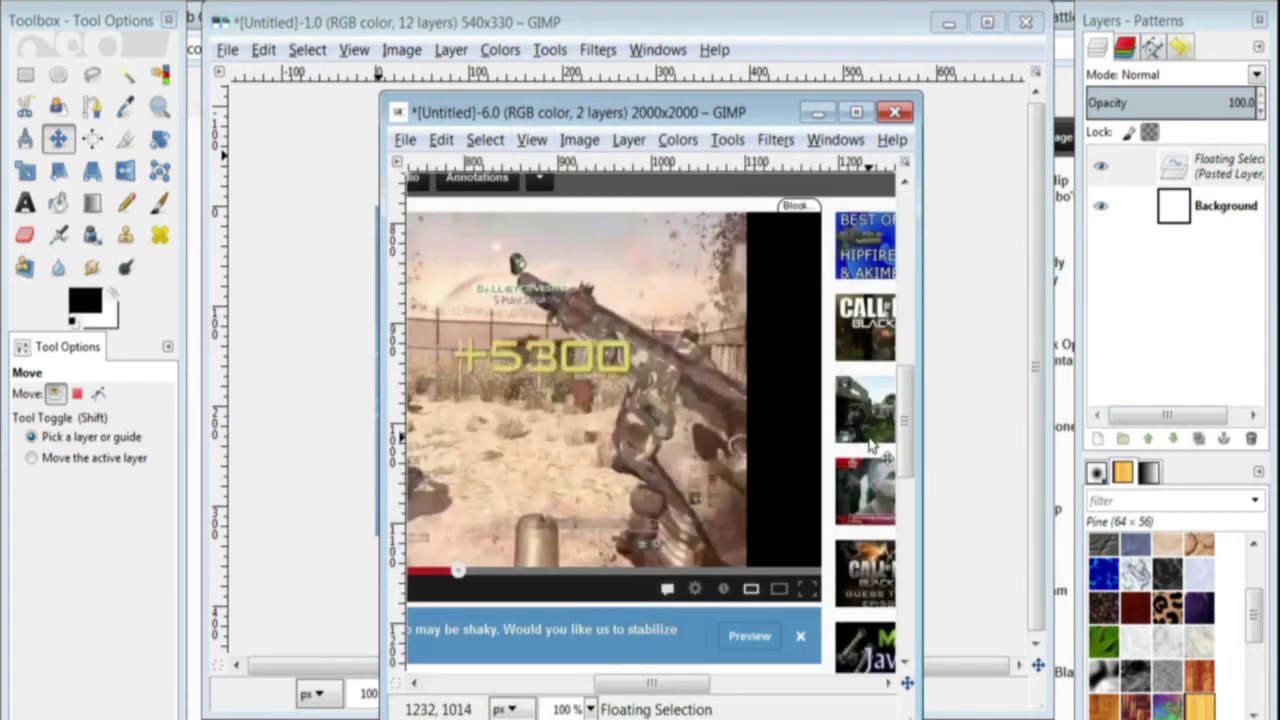
left_click_drag(666, 685, 633, 685)
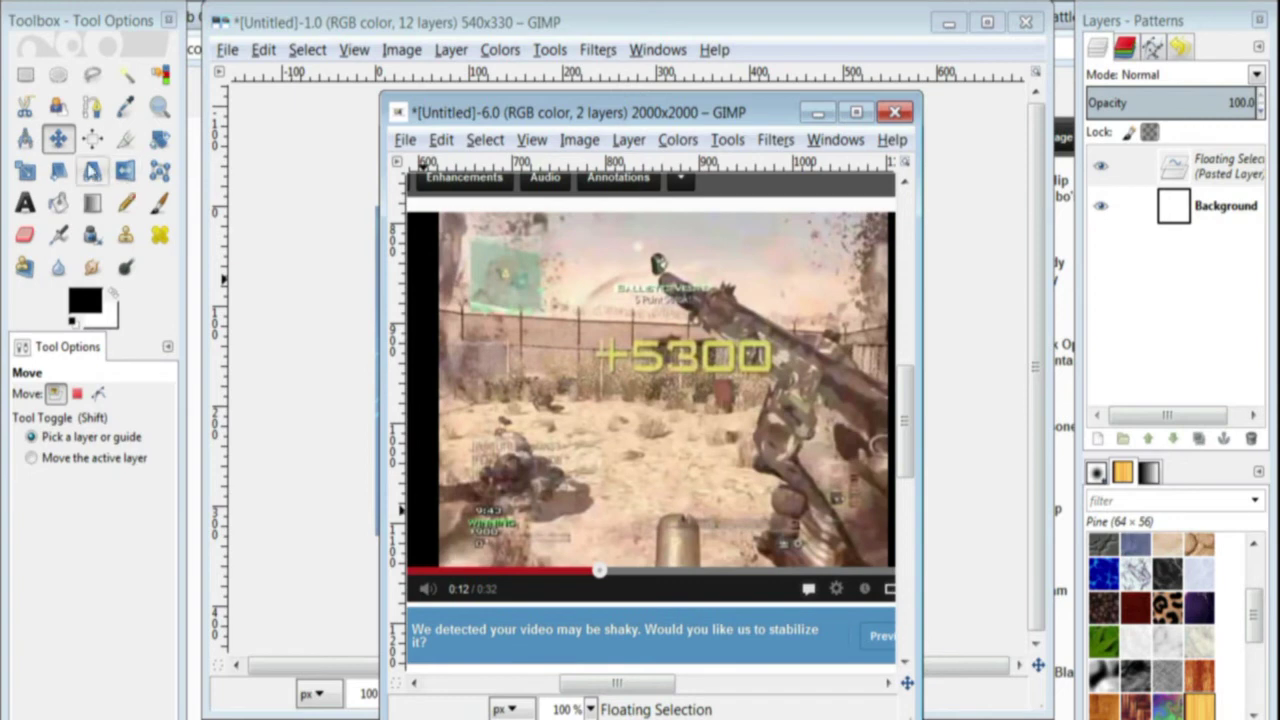
left_click(25, 172)
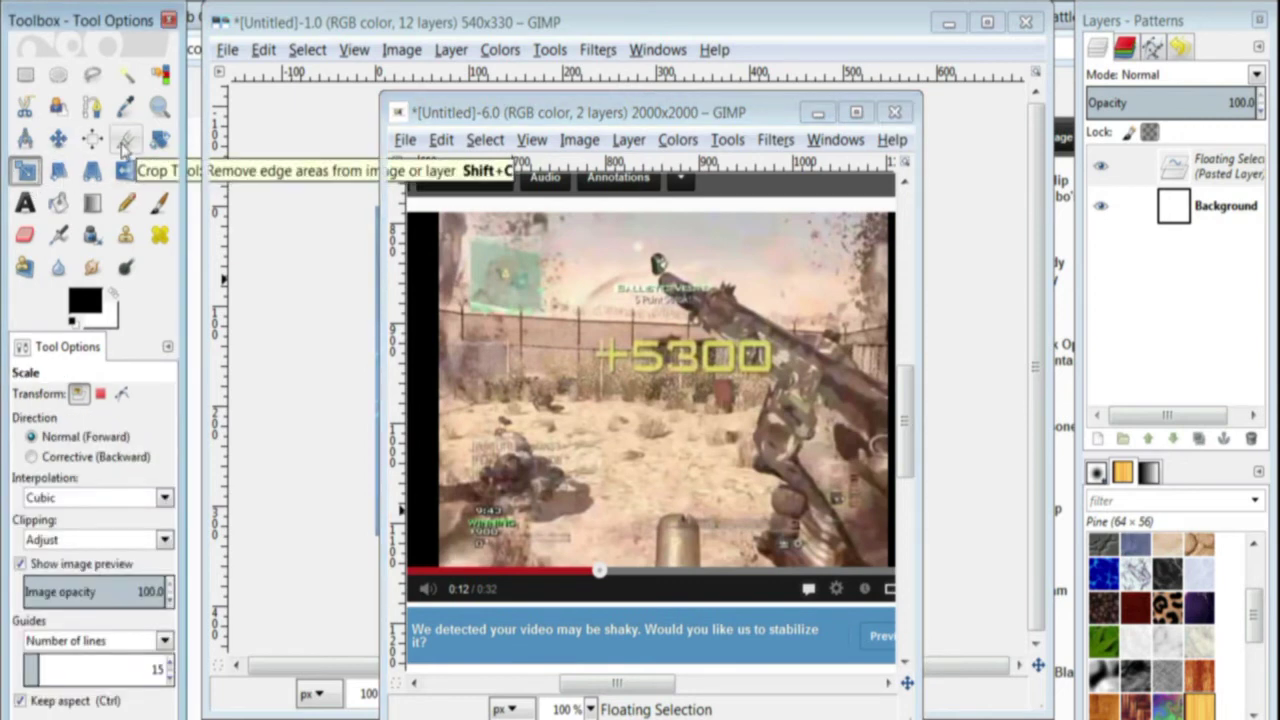
Crop the pasted screenshot twice, ending with just the 483×347 gameplay frame.
left_click(124, 141)
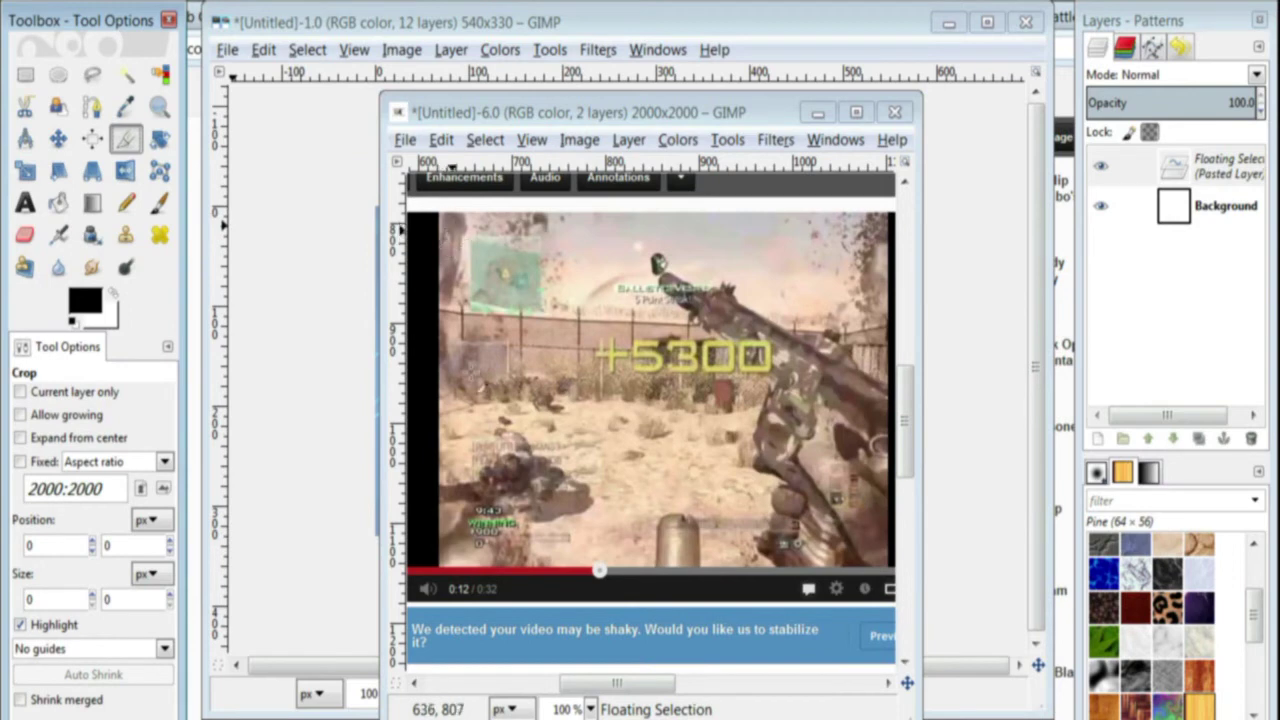
left_click_drag(589, 690, 594, 688)
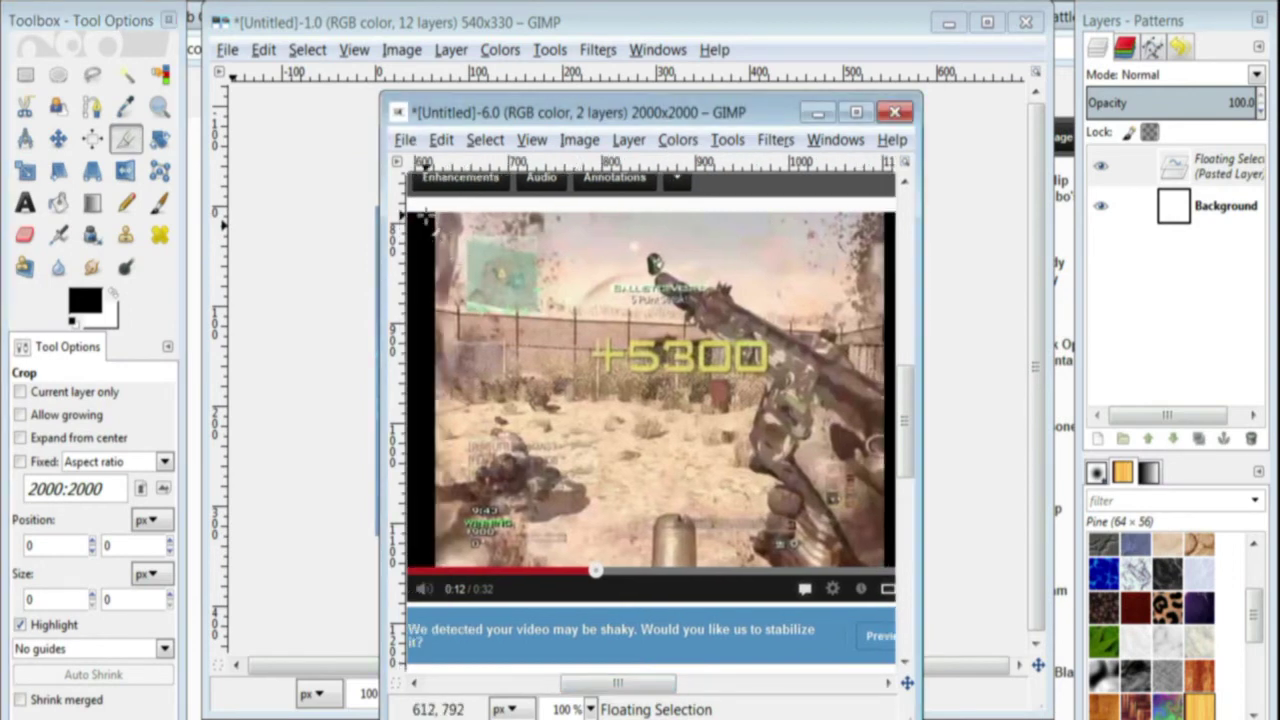
left_click_drag(426, 218, 898, 576)
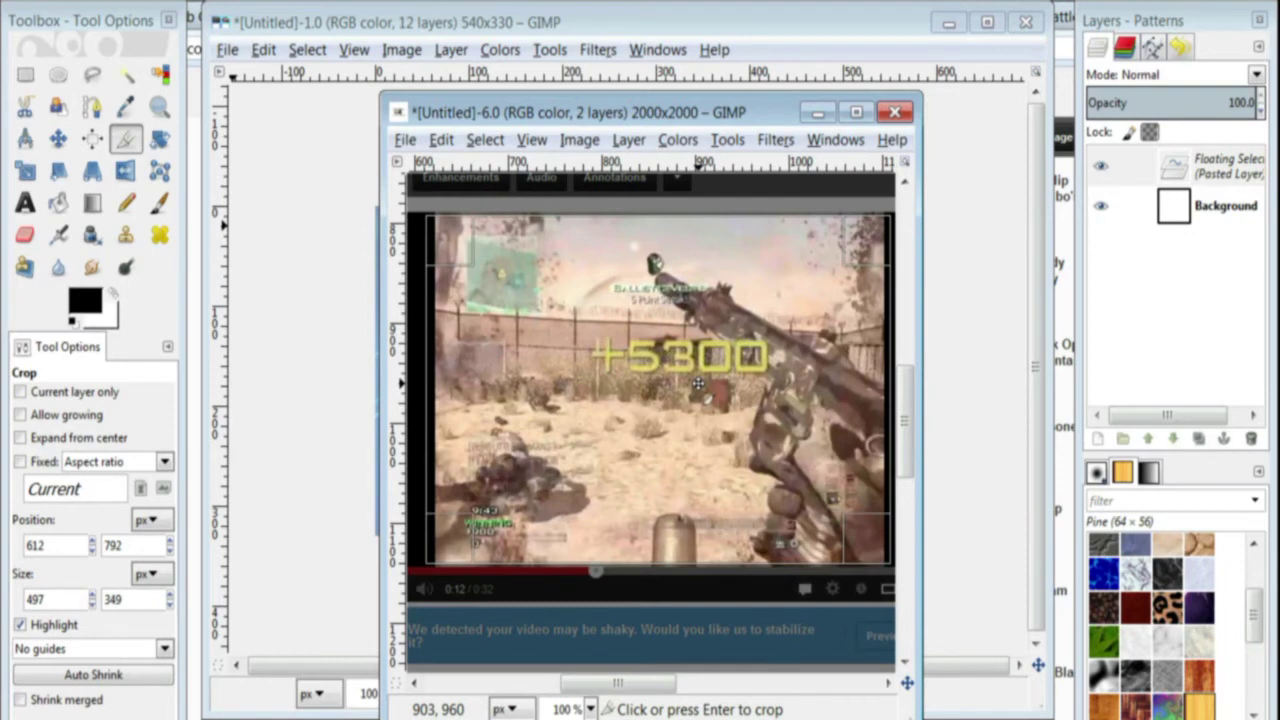
left_click(696, 381)
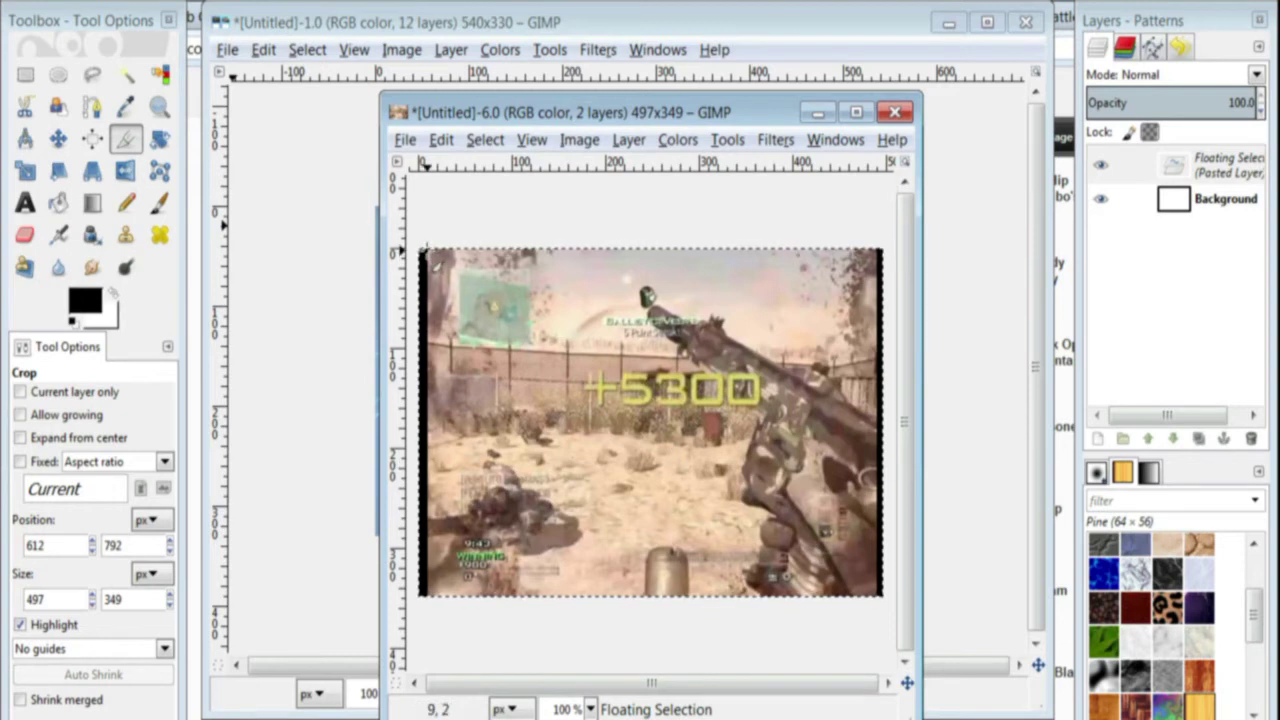
left_click_drag(428, 253, 885, 610)
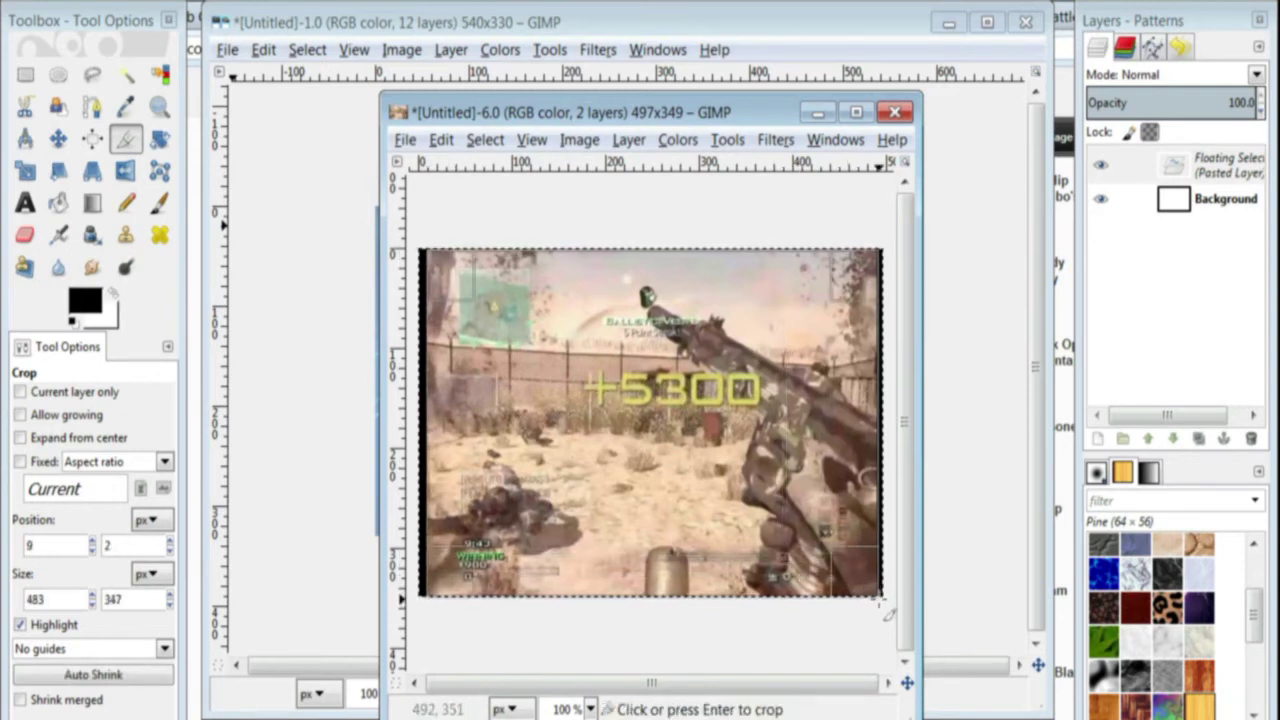
key("Return")
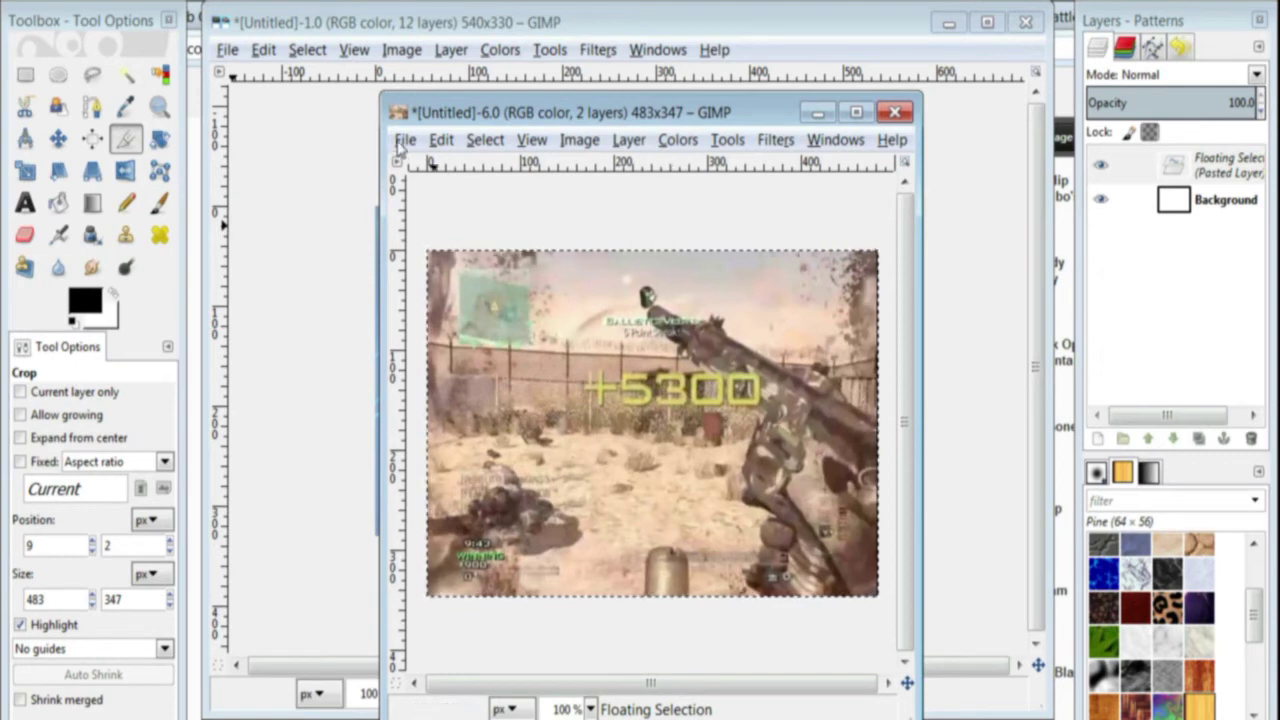
left_click(403, 140)
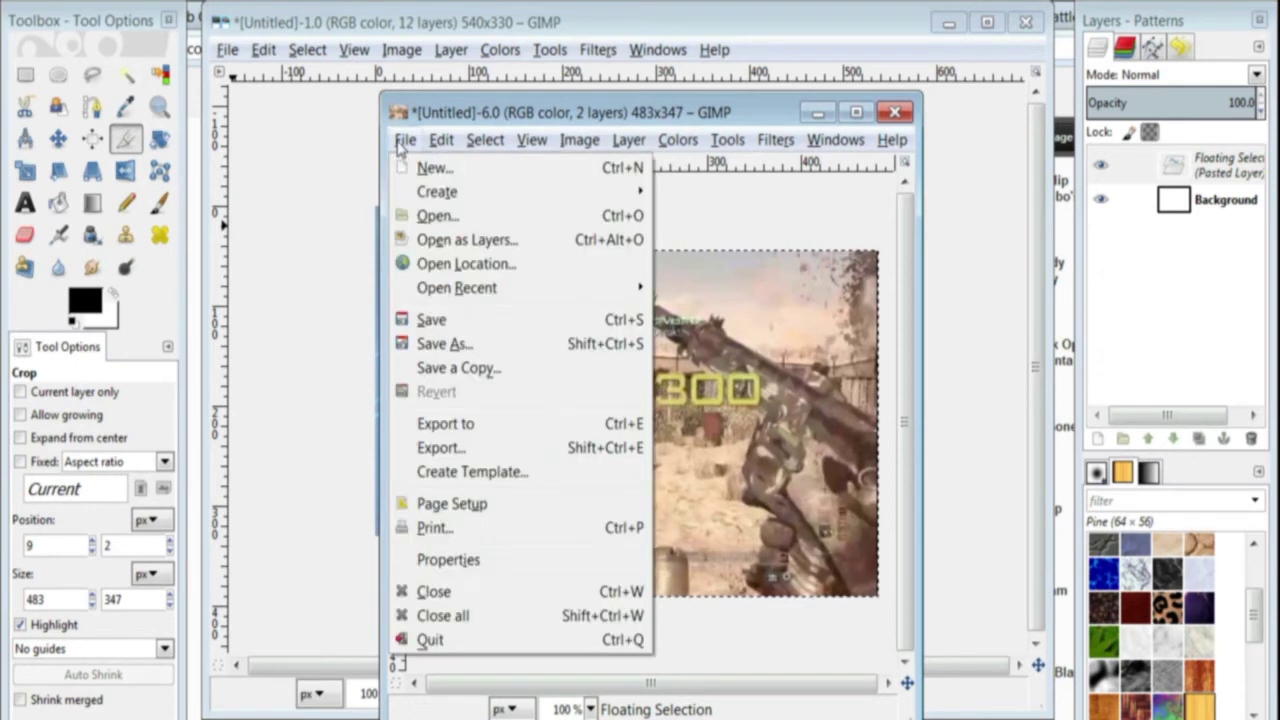
left_click(456, 352)
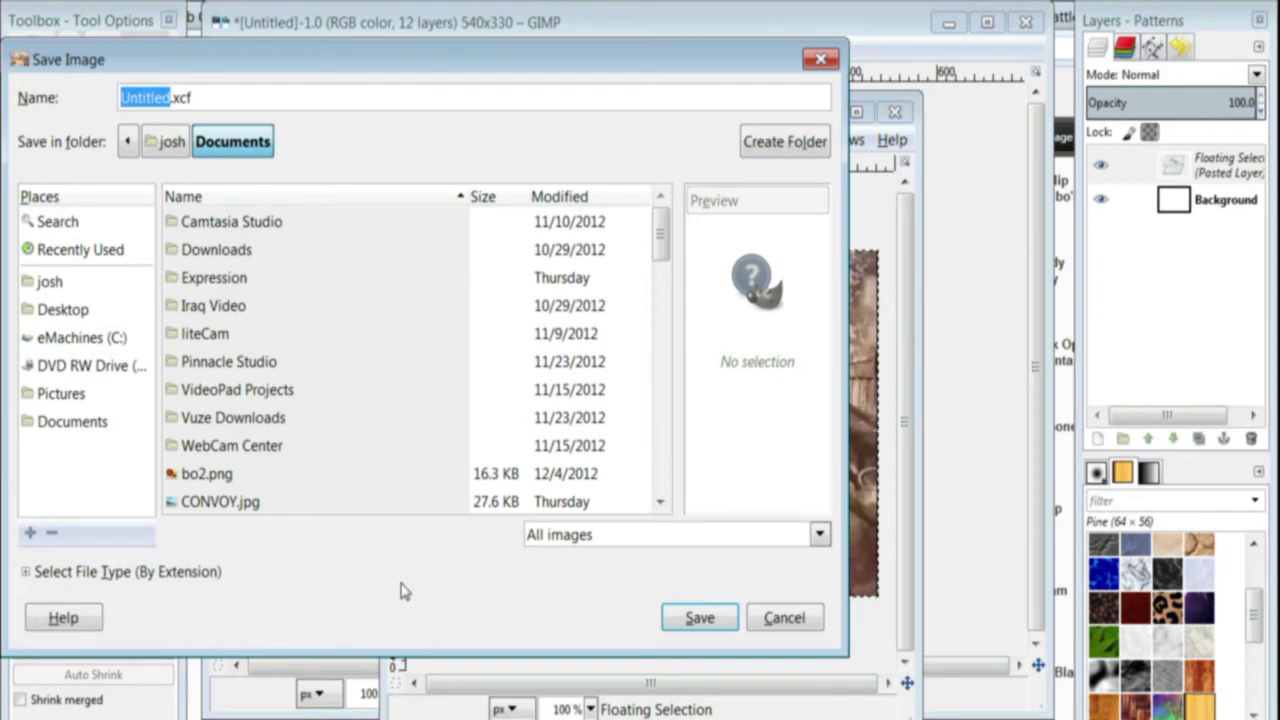
type("whole")
type("team1")
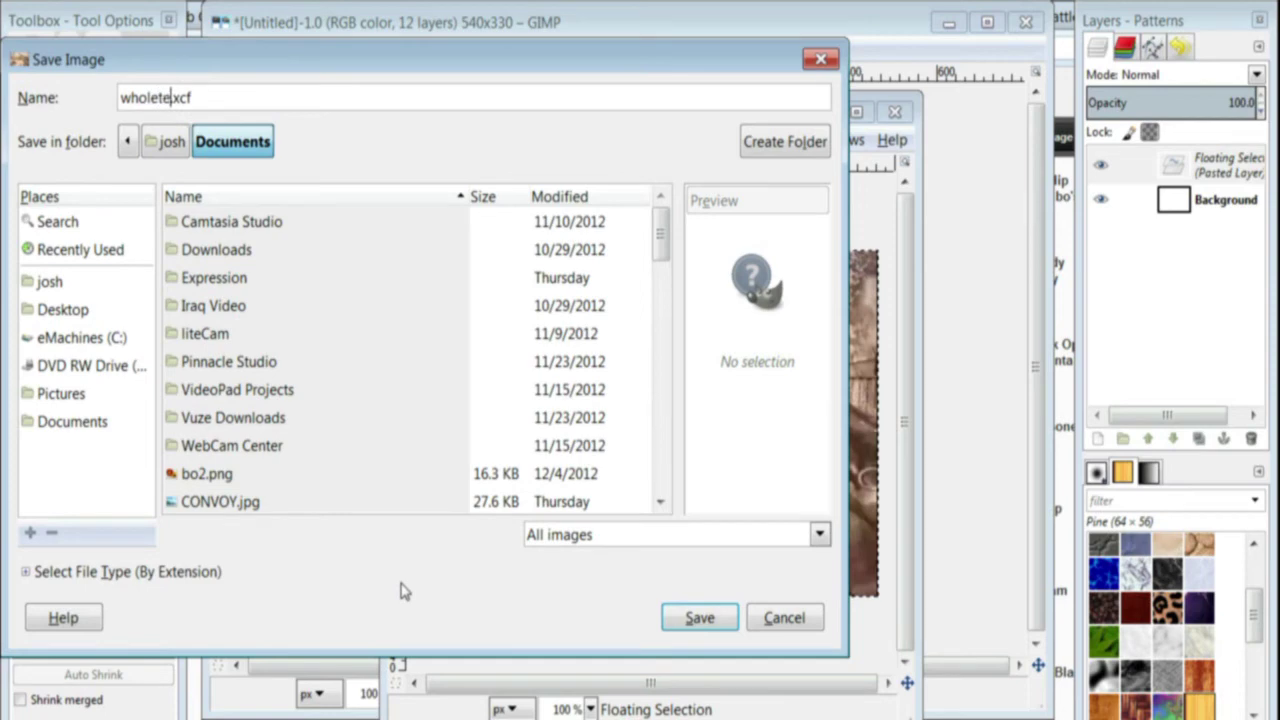
type("0sec")
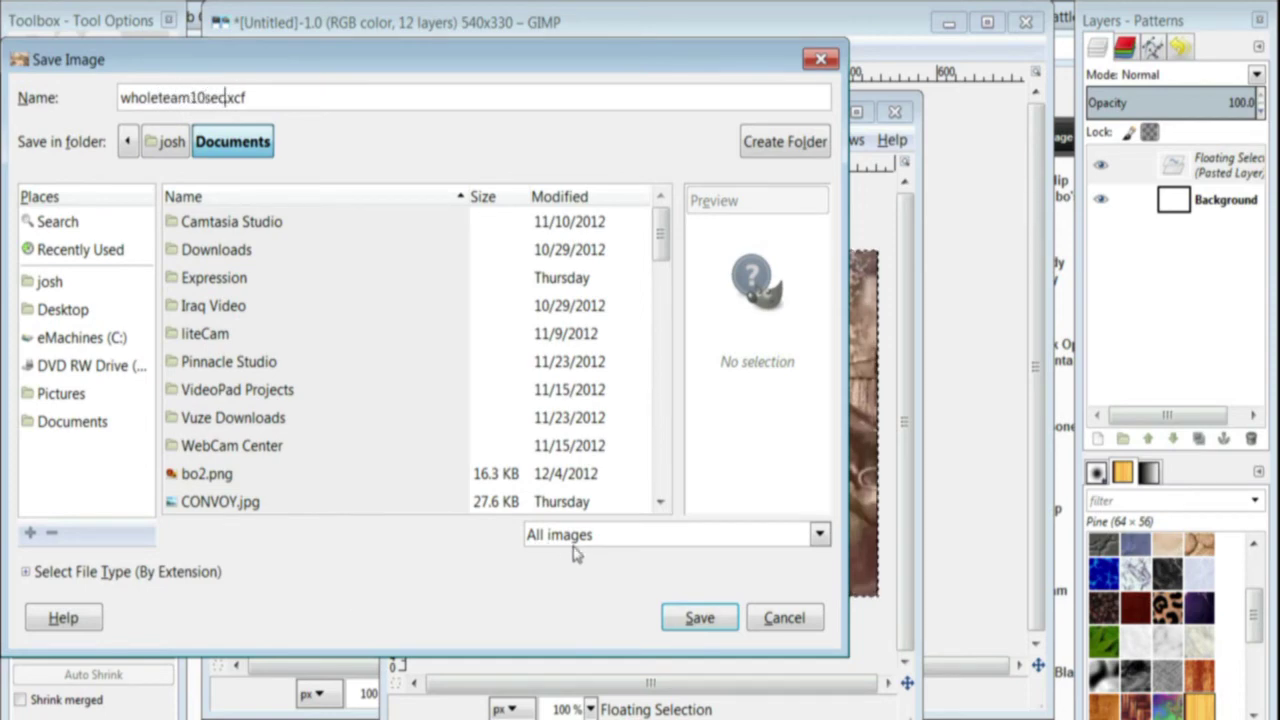
key("Return")
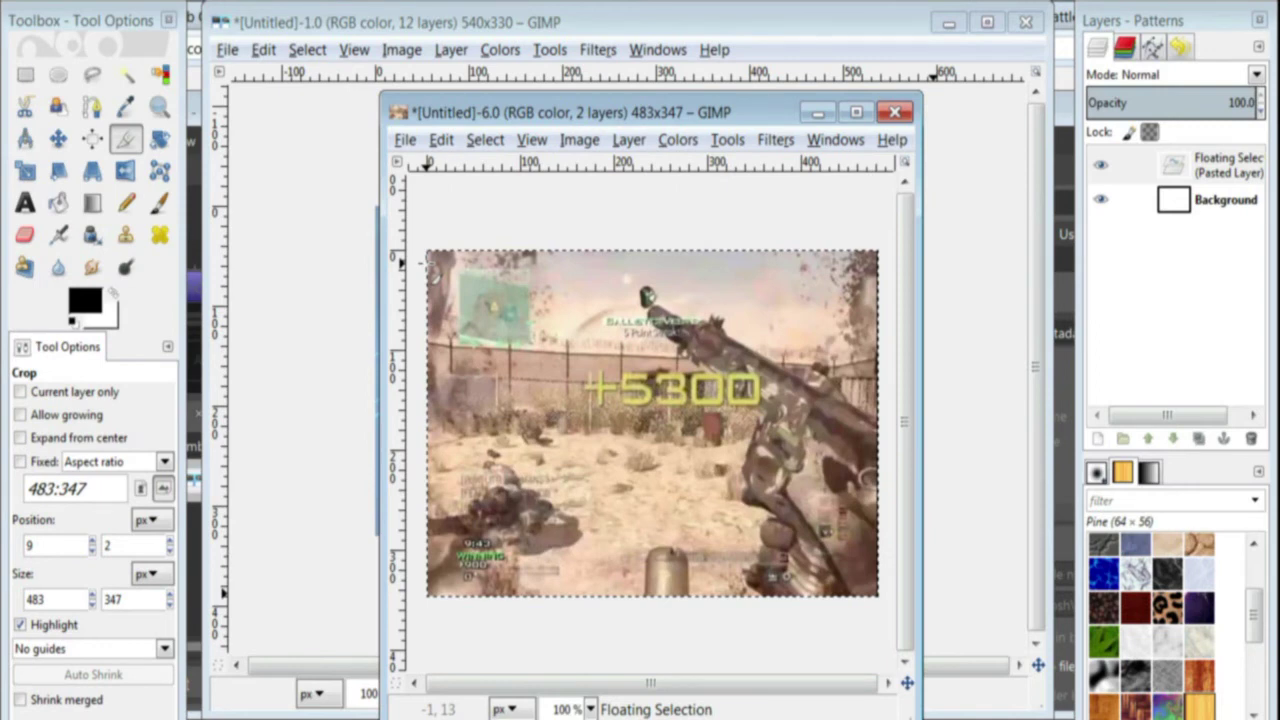
Crop off the bottom strip to 475×255 and flatten into one Background layer.
left_click_drag(433, 272, 886, 542)
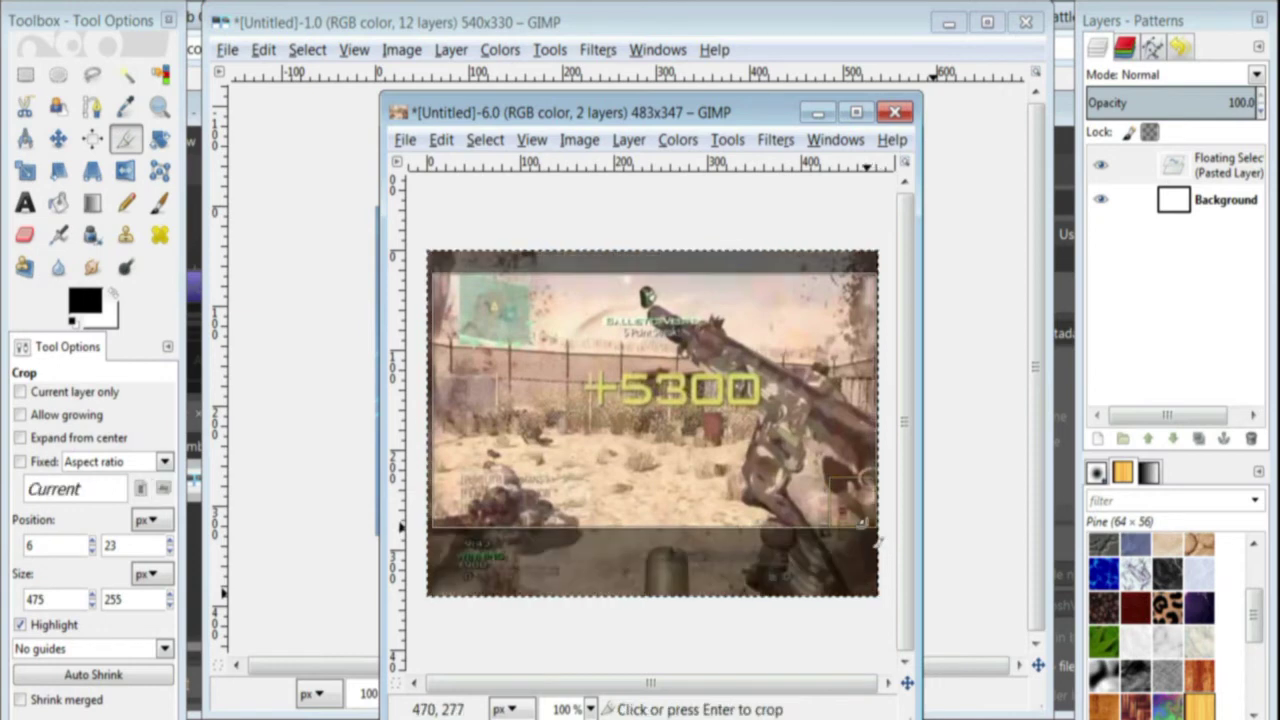
key("Return")
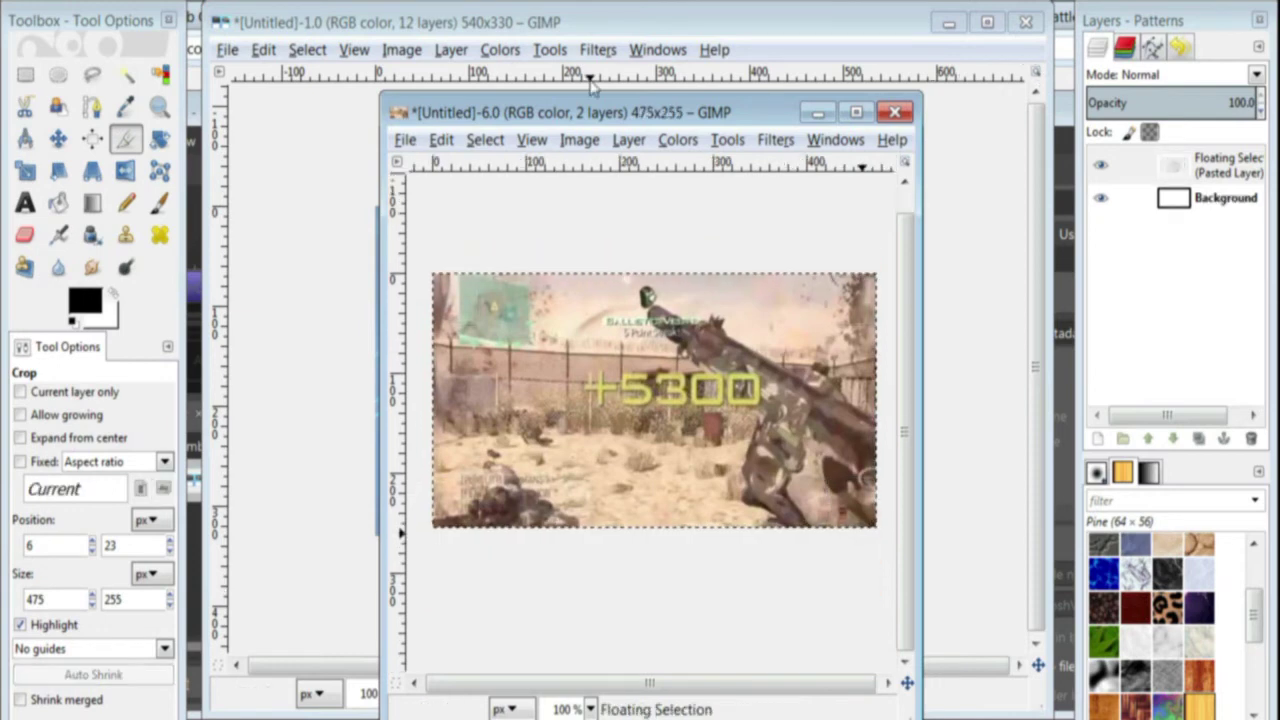
left_click(580, 140)
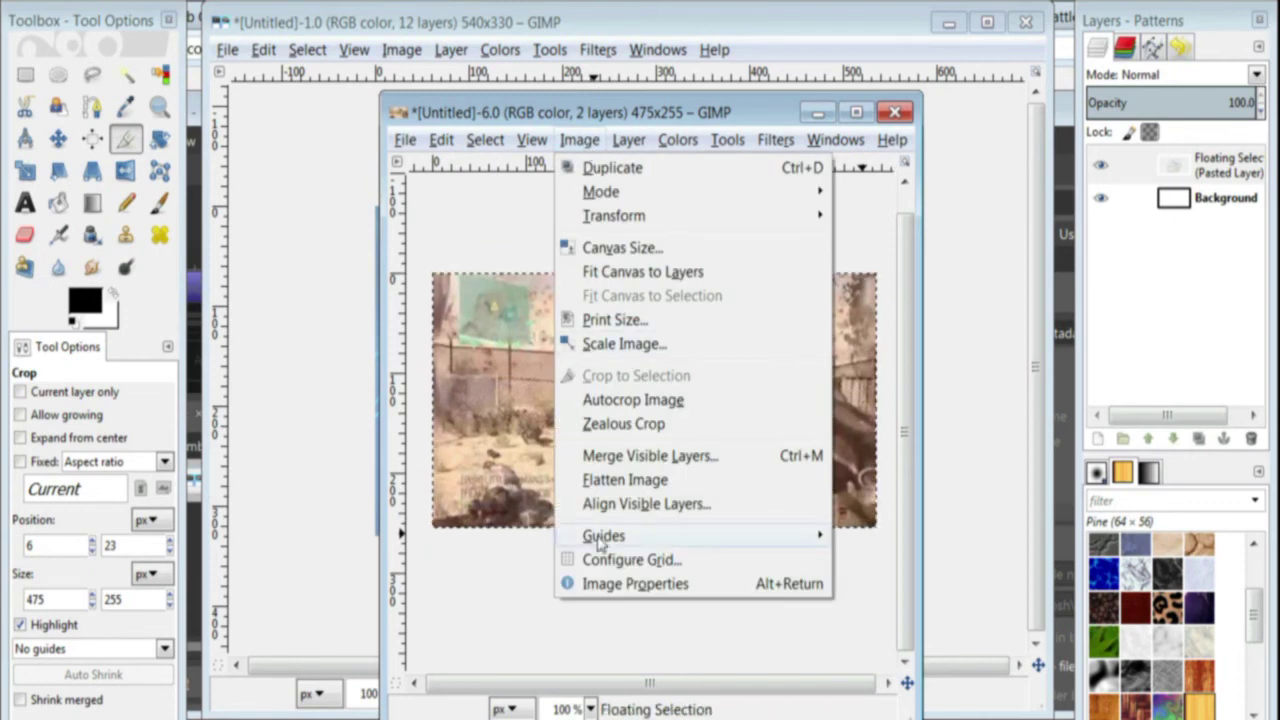
left_click(615, 481)
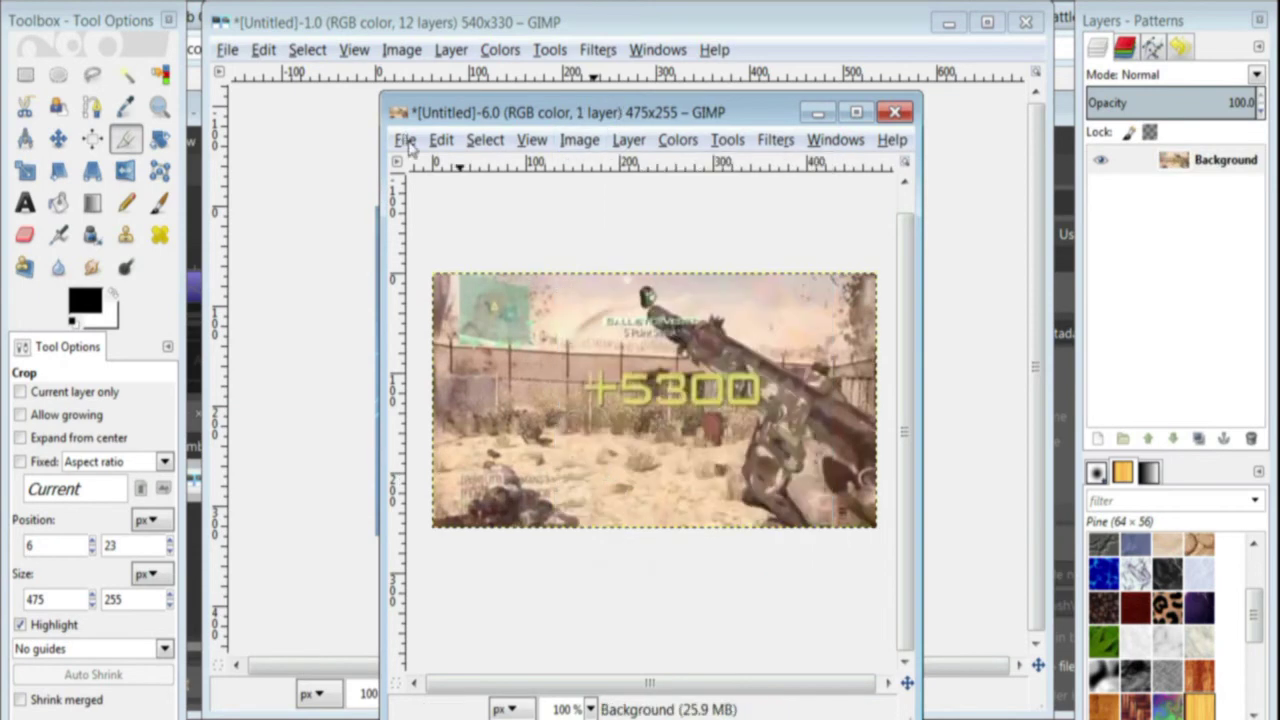
left_click(405, 140)
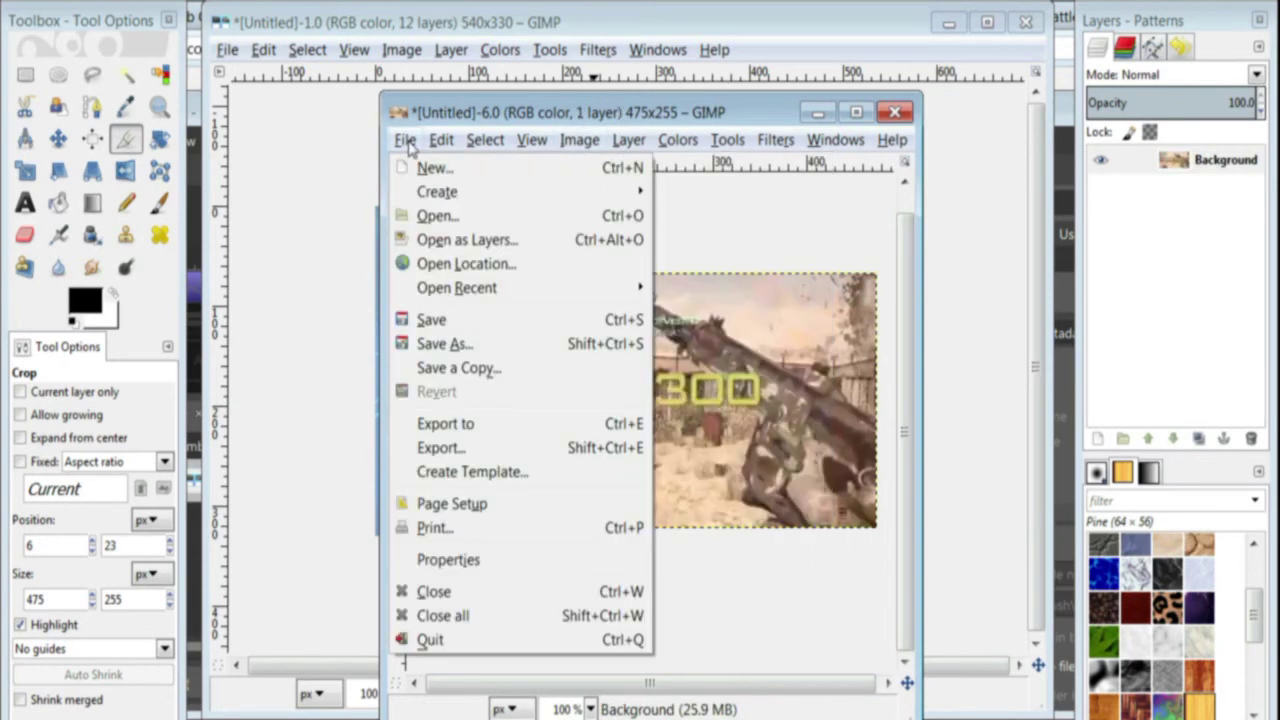
In Export Image, set the file type to JPEG image.
left_click(442, 448)
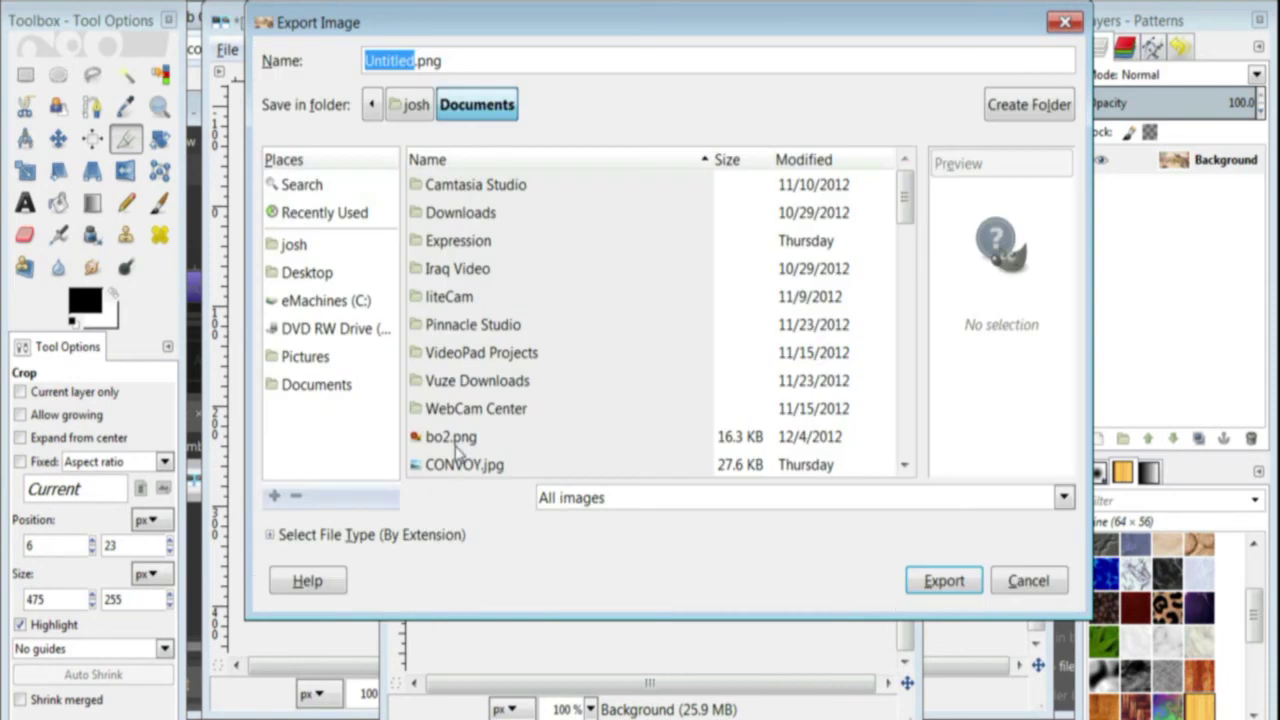
left_click(272, 535)
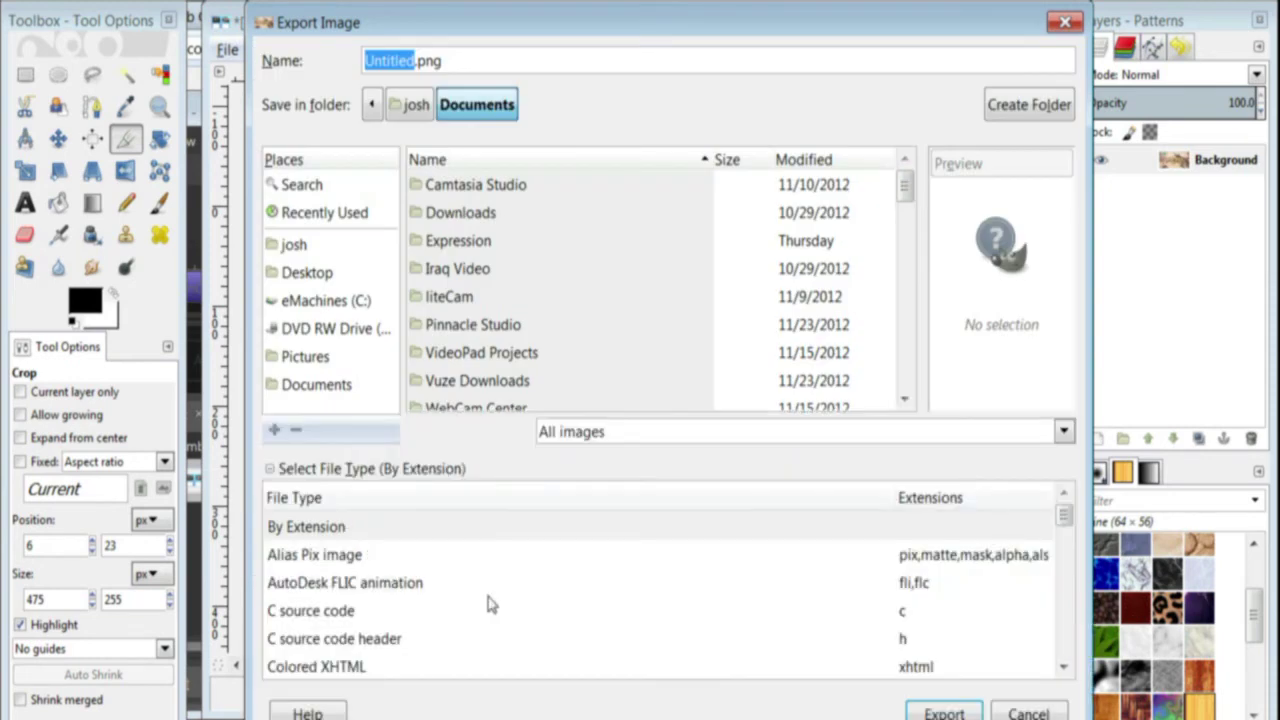
left_click(1063, 667)
left_click(1063, 667)
left_click(1063, 667)
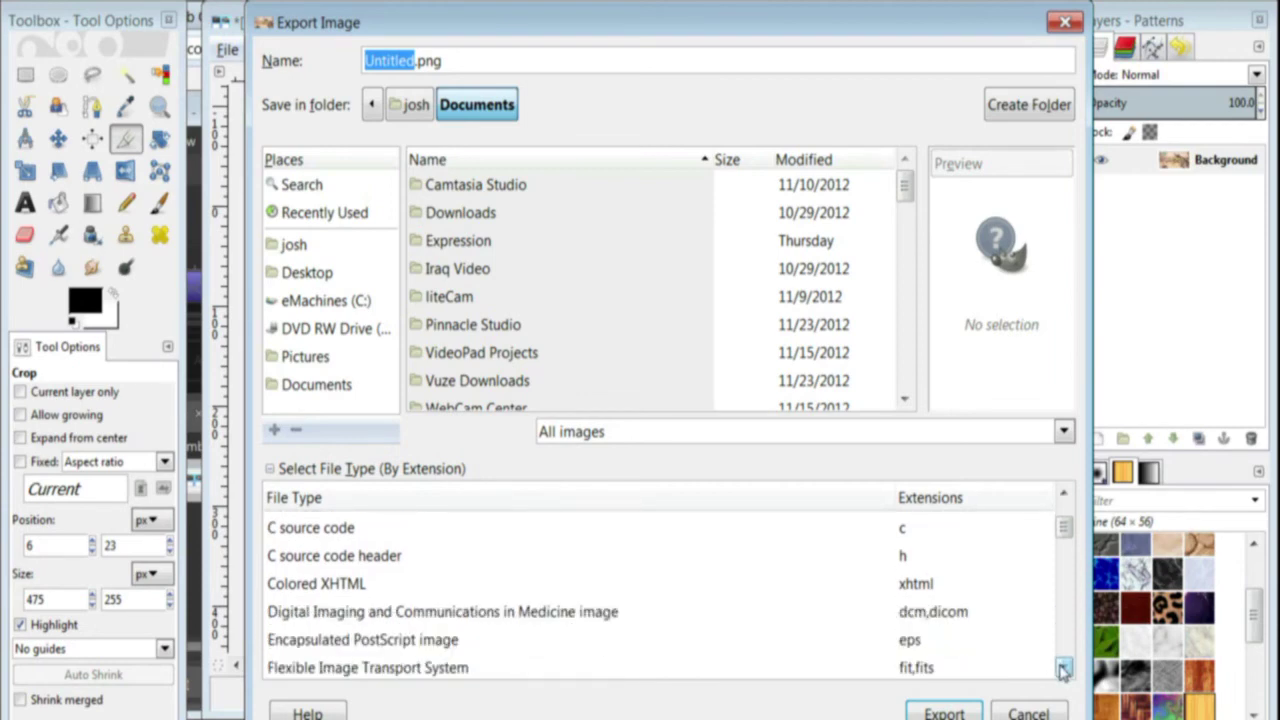
left_click(1063, 667)
left_click(1063, 667)
left_click(1063, 667)
left_click(1063, 667)
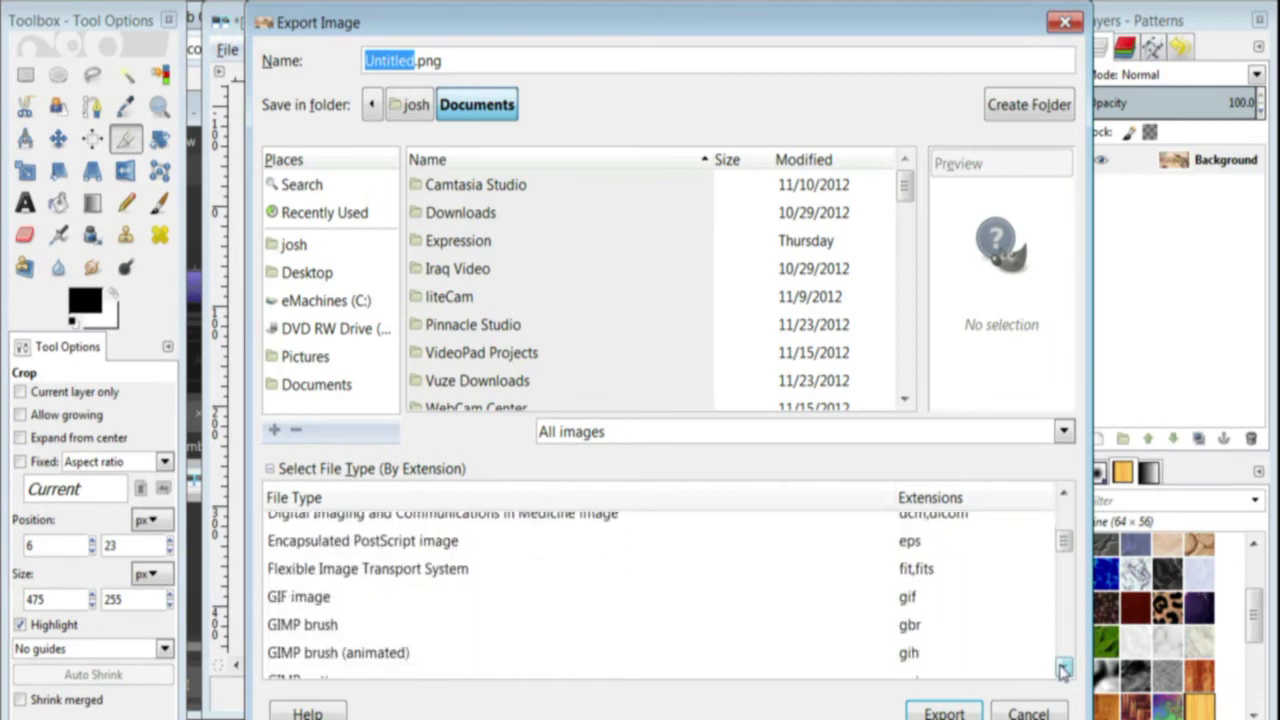
left_click(1063, 667)
left_click(1063, 667)
left_click(1063, 667)
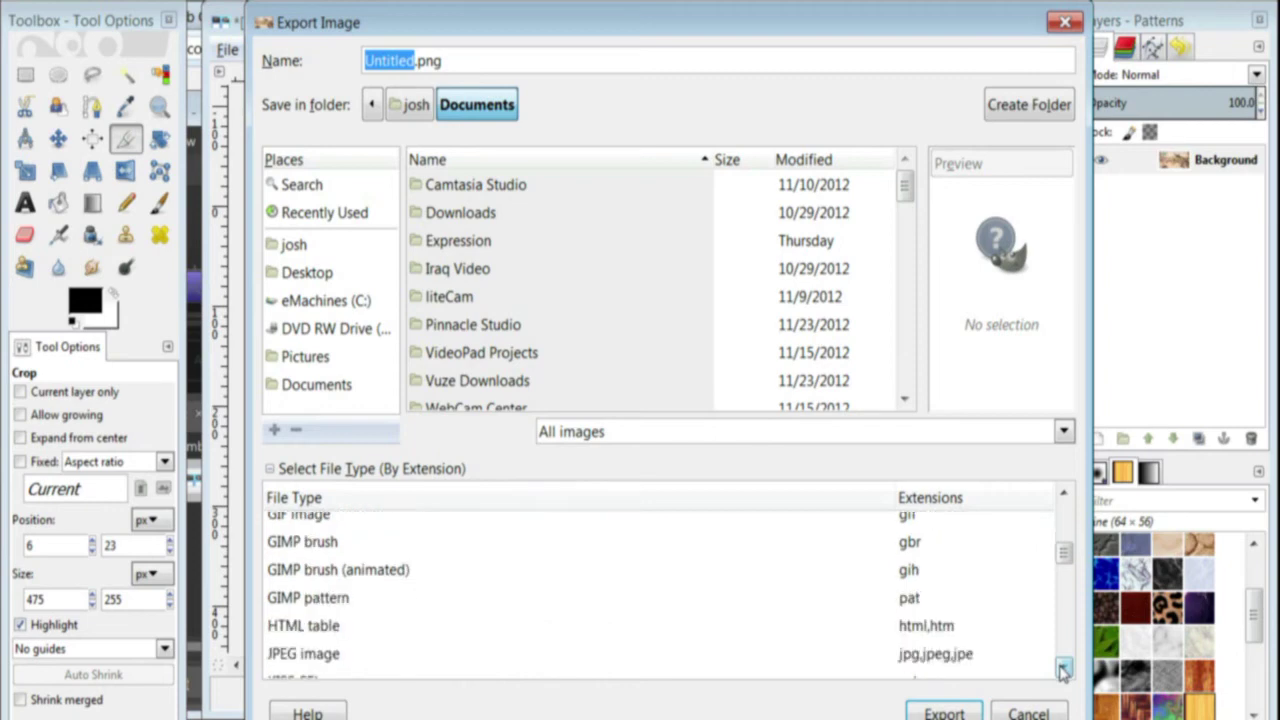
left_click(936, 658)
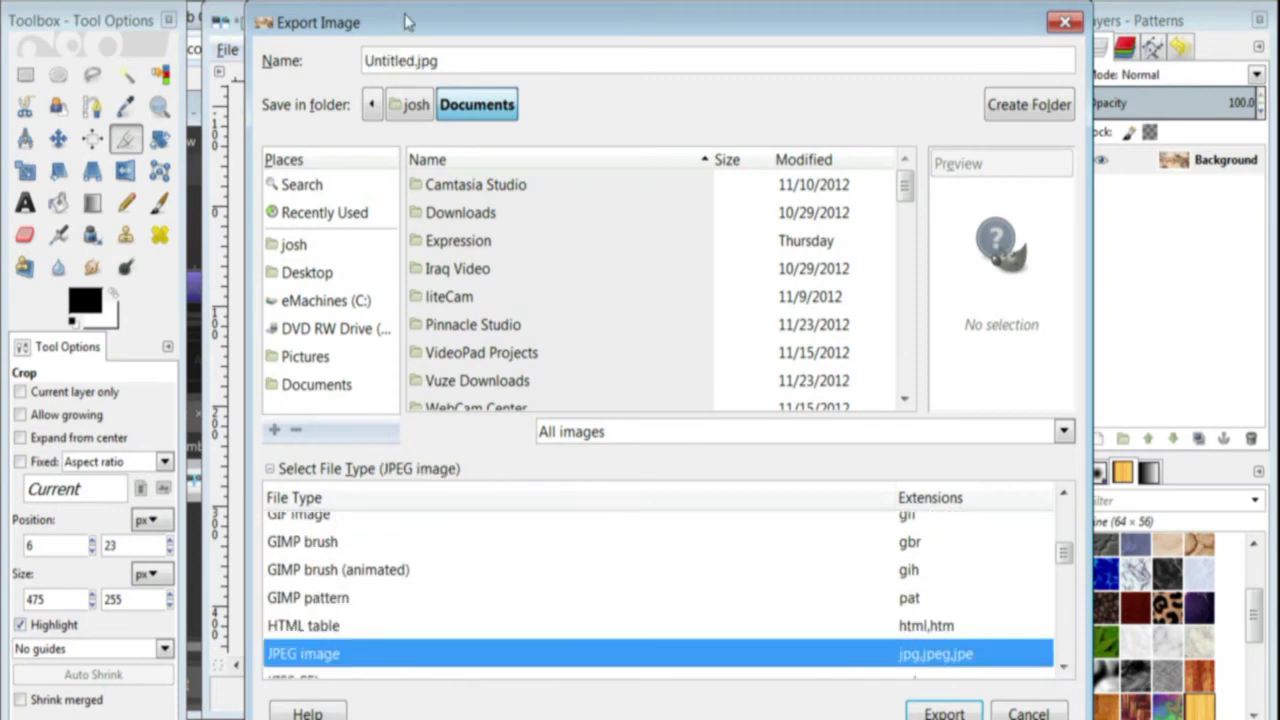
Name the export wholeteam10secpic.jpg and confirm it.
left_click_drag(416, 60, 340, 62)
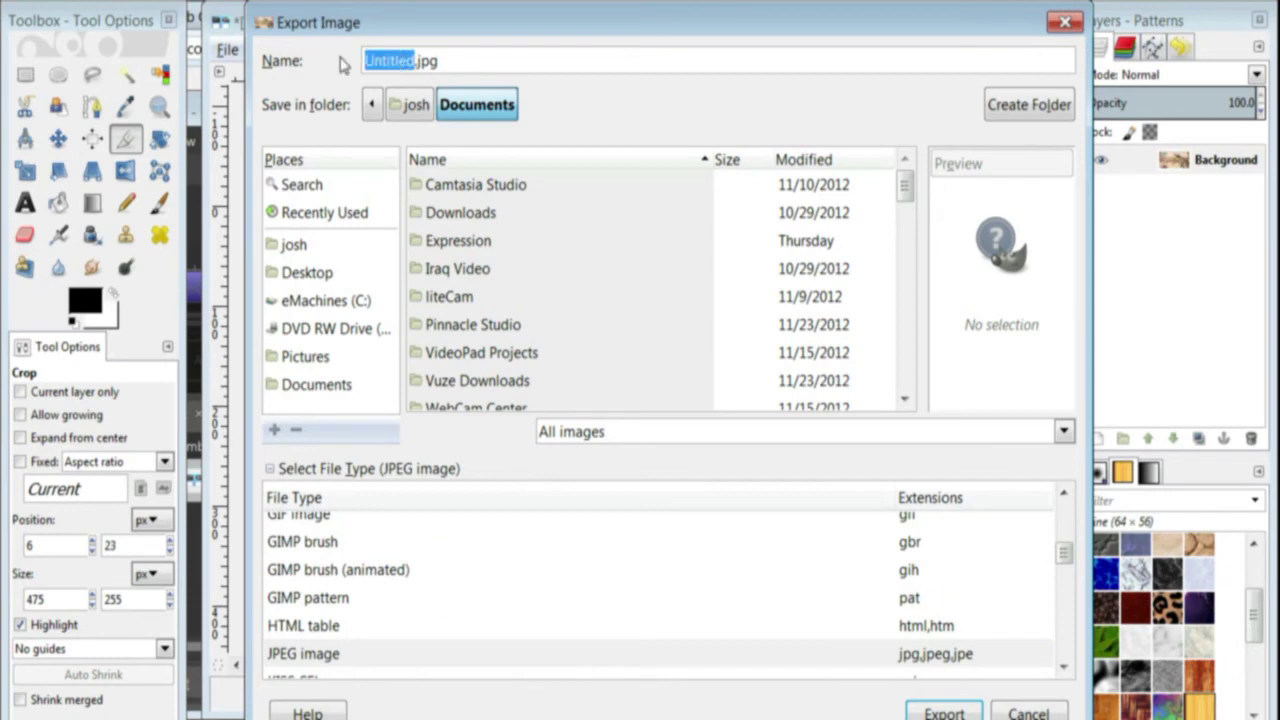
type("whole")
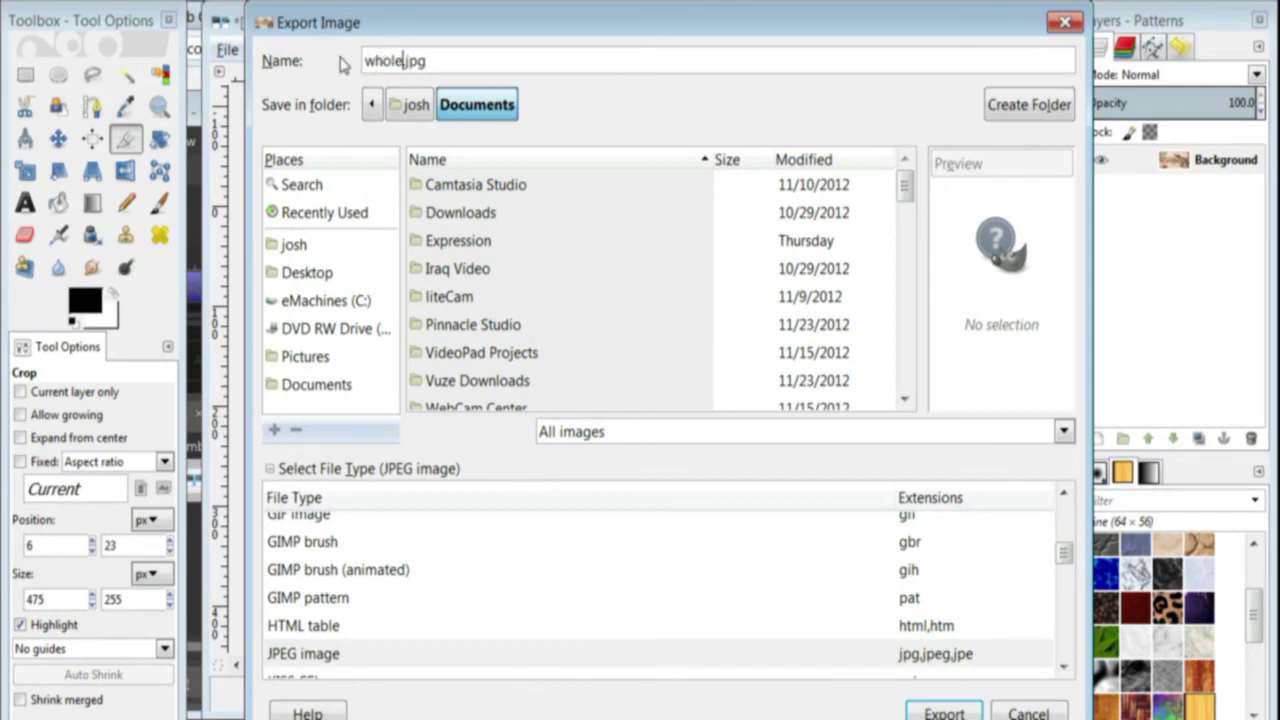
type("ter")
key("BackSpace")
type("am10sec")
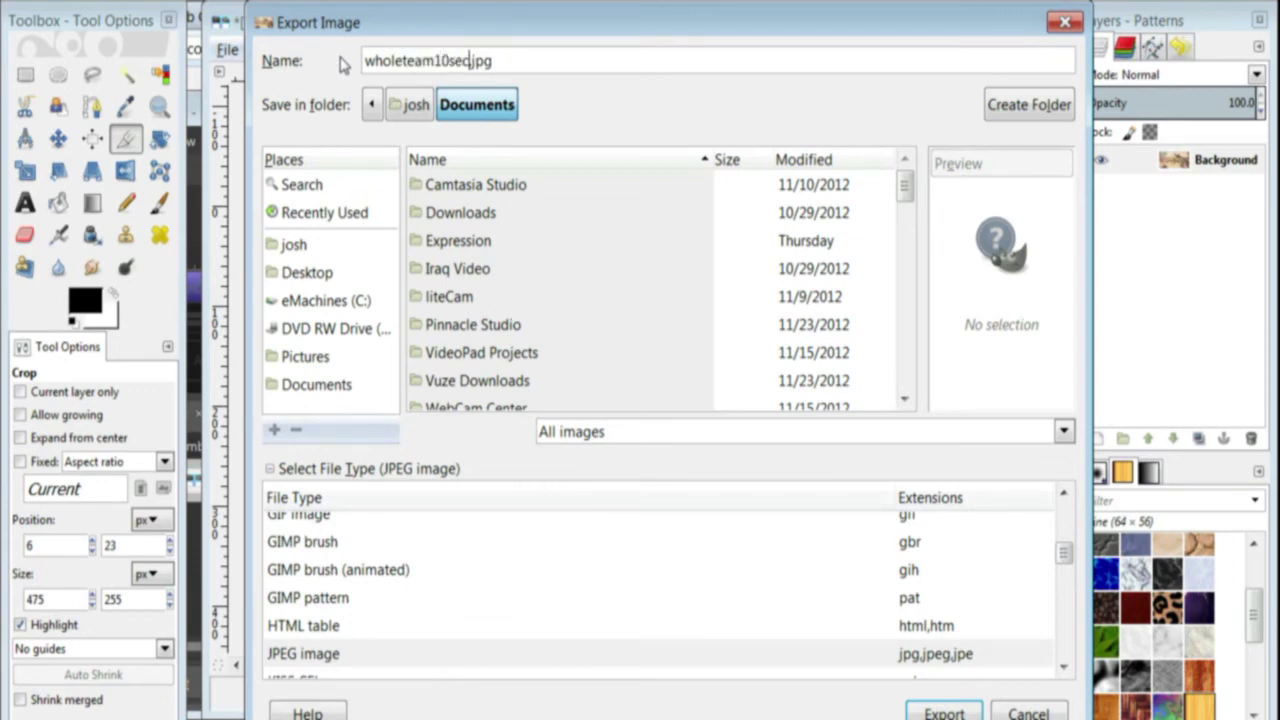
type("pic")
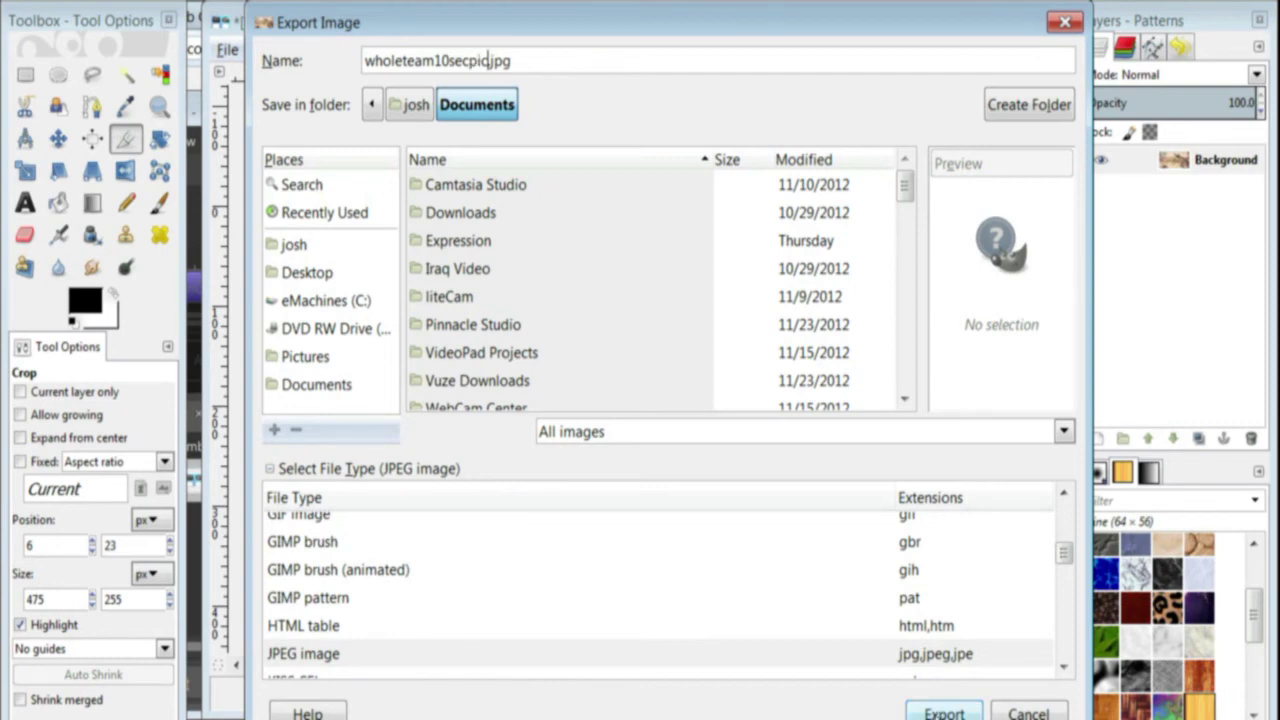
left_click(944, 712)
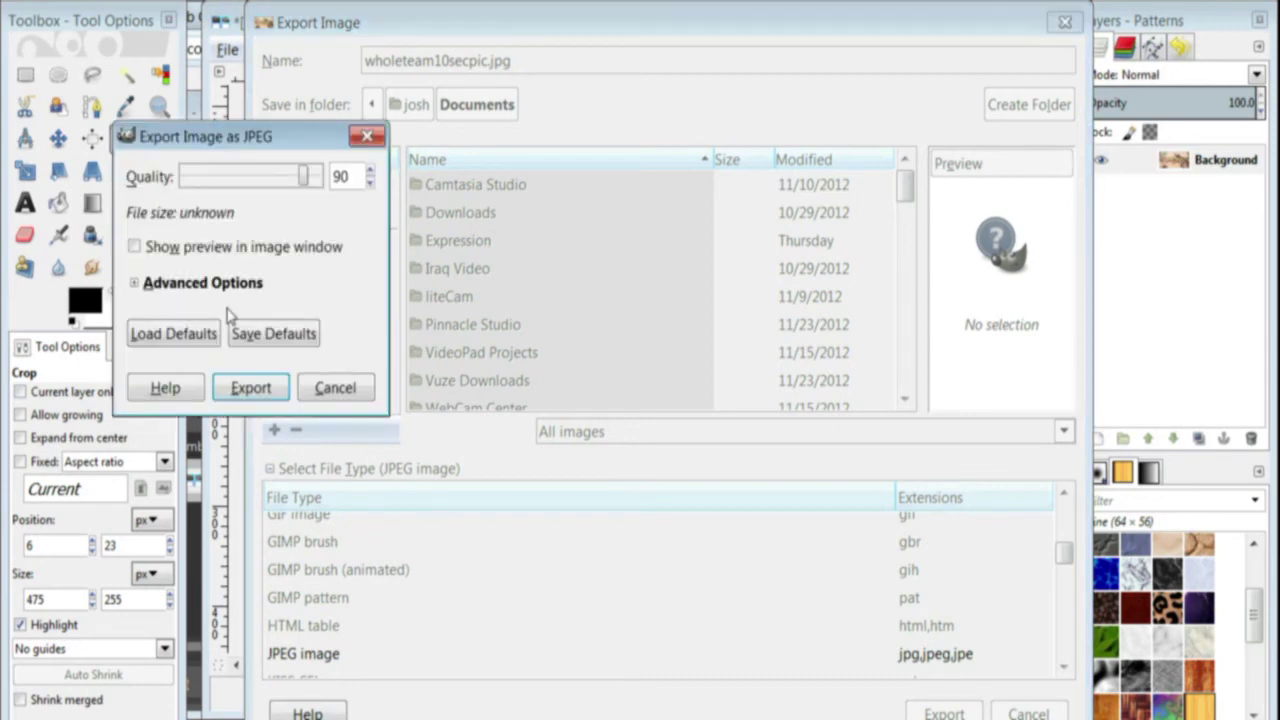
Lower the JPEG quality to 76 and complete the export.
left_click(369, 182)
left_click(369, 182)
left_click(369, 182)
left_click(369, 182)
left_click(369, 182)
left_click(369, 182)
left_click(369, 182)
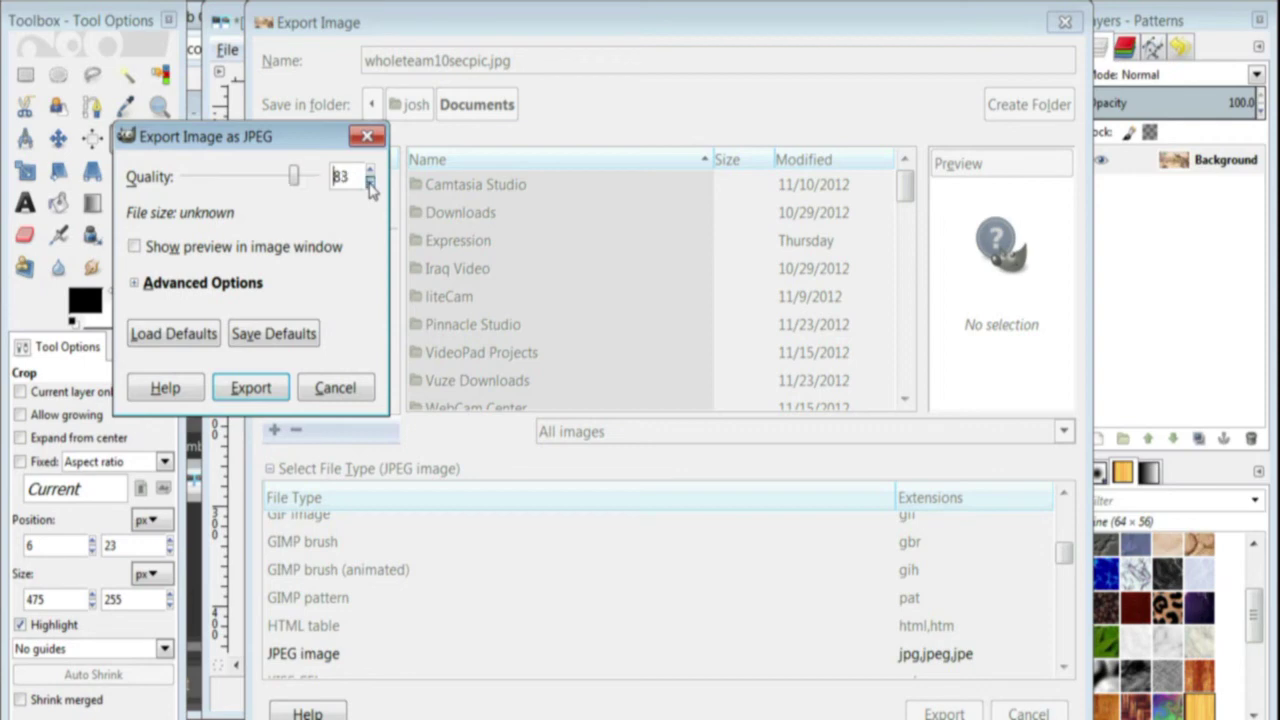
left_click(369, 182)
left_click(369, 182)
left_click(369, 182)
left_click(369, 182)
left_click(369, 182)
left_click(369, 182)
left_click(369, 182)
left_click(369, 182)
left_click(369, 182)
left_click(369, 182)
left_click(369, 182)
left_click(369, 182)
left_click(251, 387)
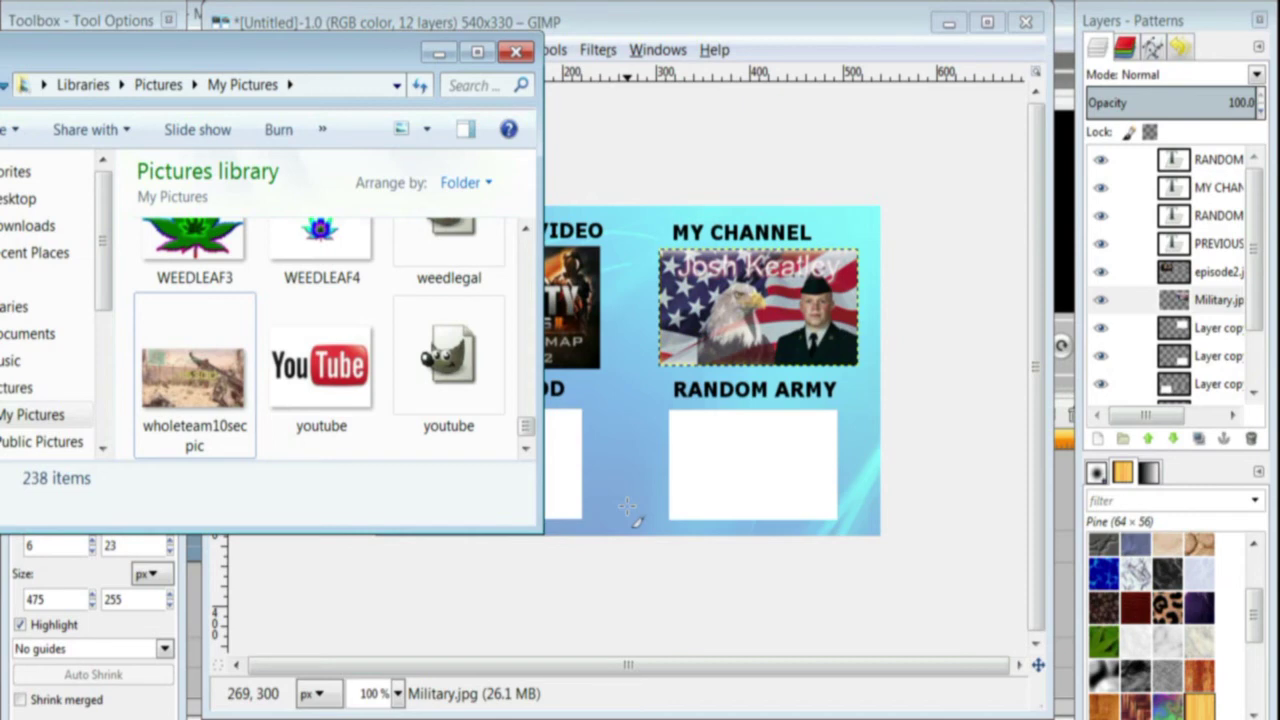
Drop wholeteam10secpic under RANDOM COD and delete the four white placeholder layers.
left_click_drag(627, 505, 572, 487)
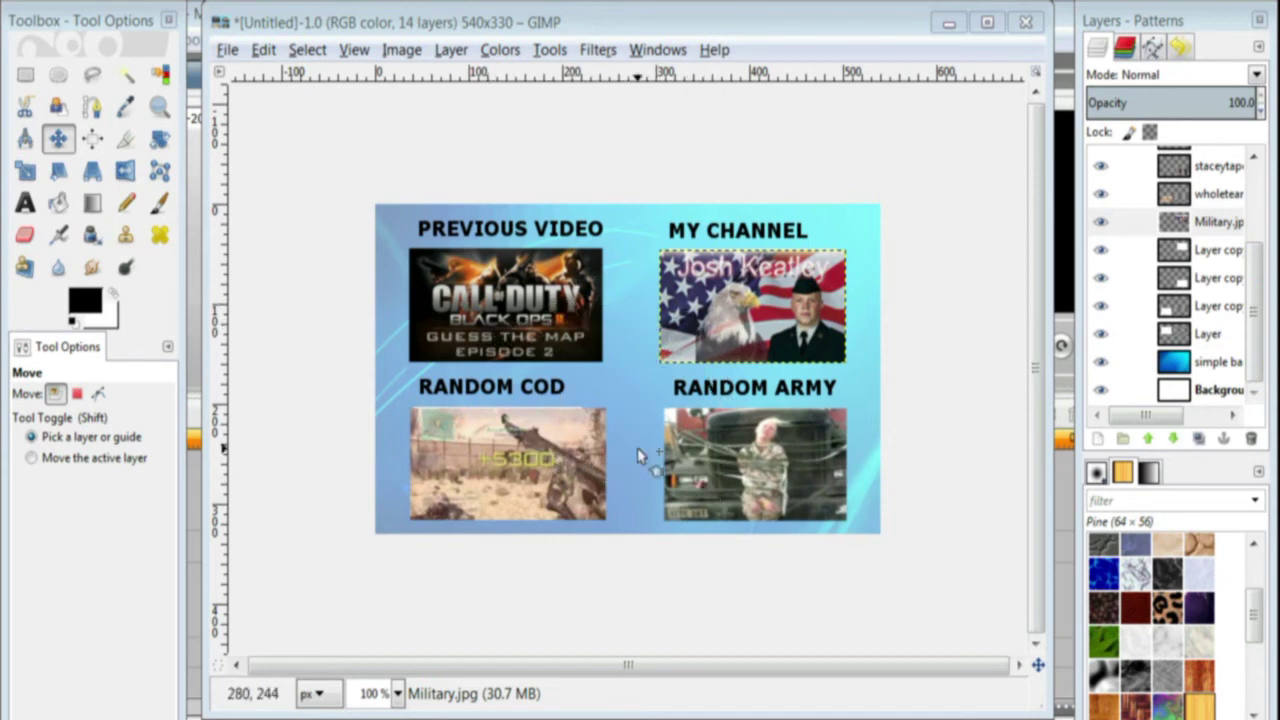
left_click(1208, 258)
left_click(1250, 439)
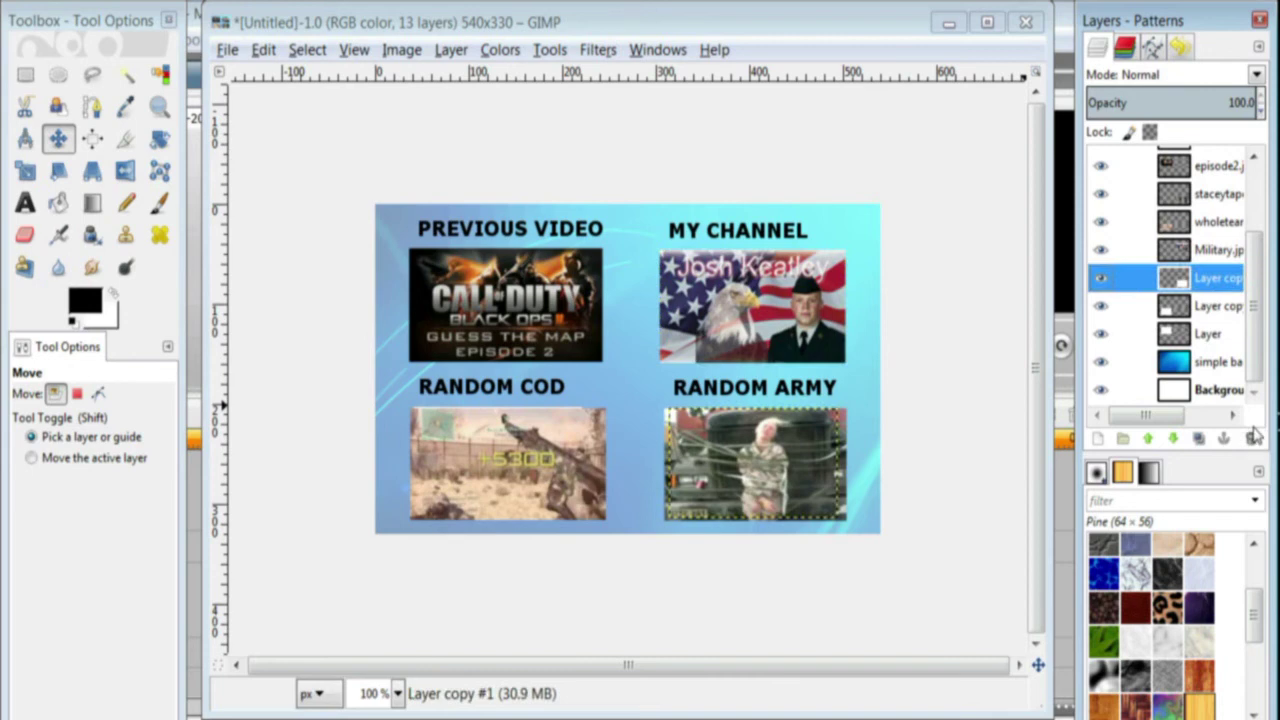
left_click(1250, 439)
left_click(1205, 306)
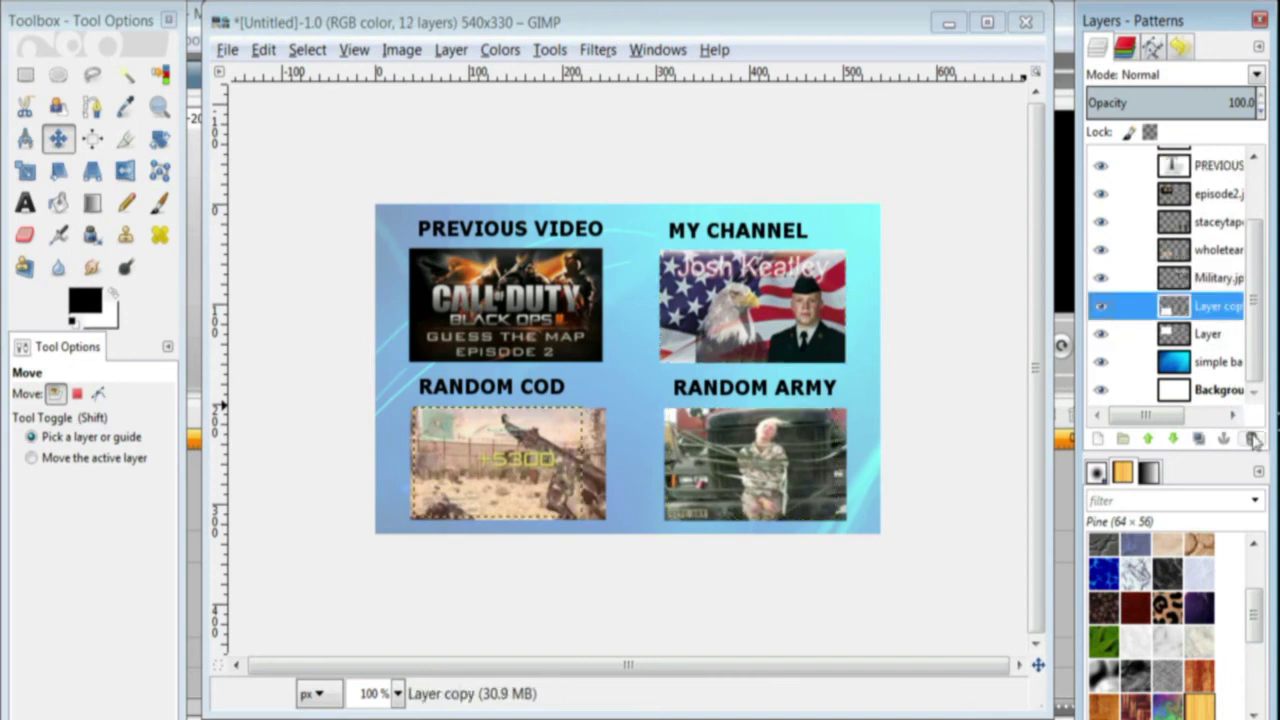
left_click(1190, 314)
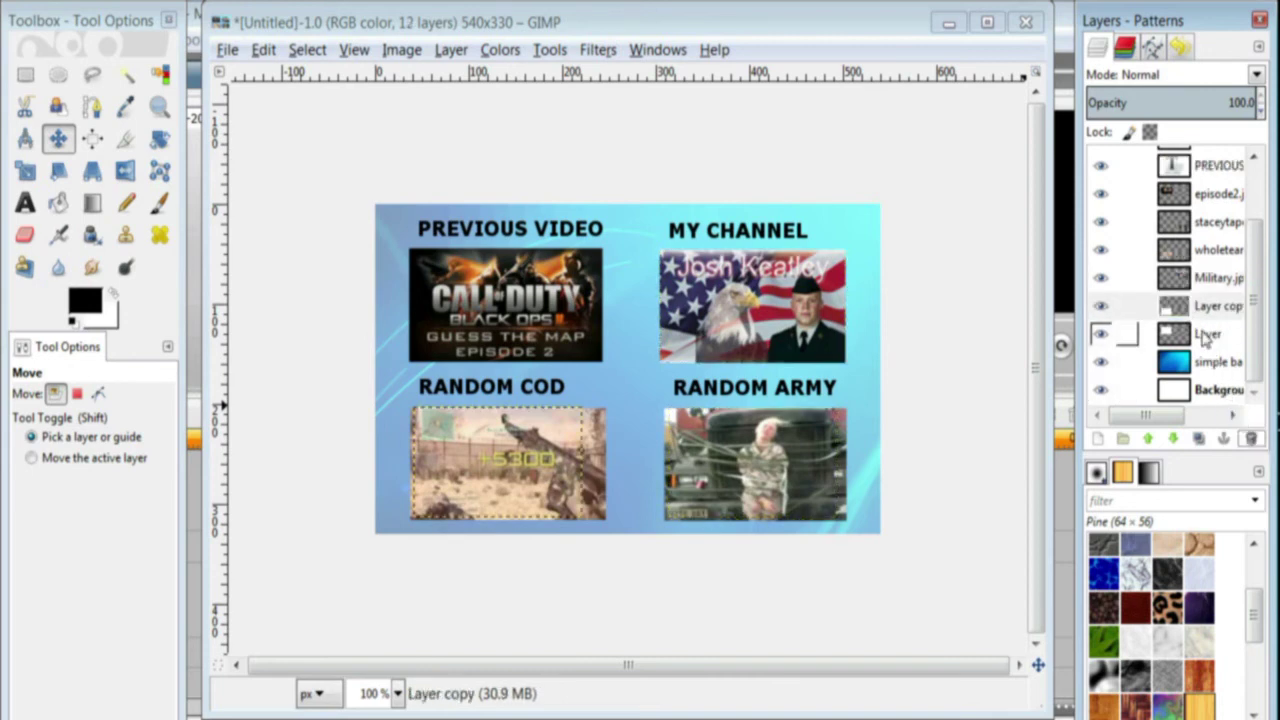
left_click(1250, 438)
left_click(1250, 438)
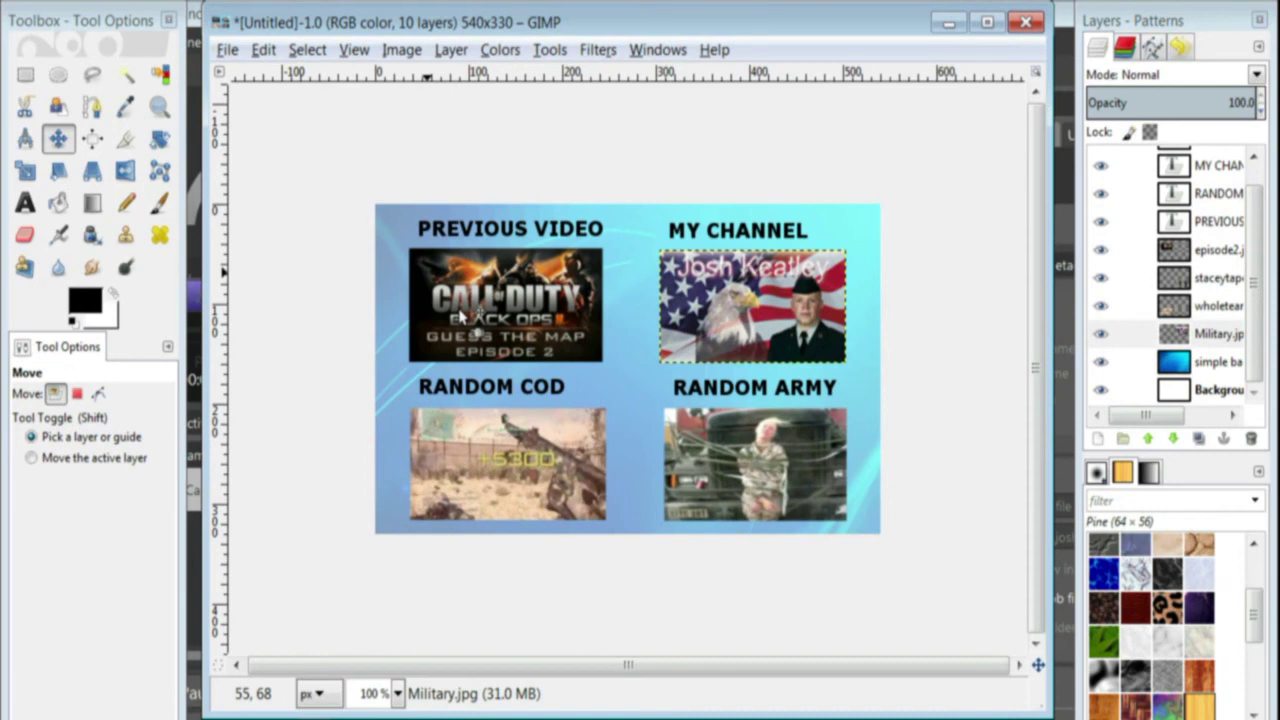
Save the project as sampleyoutubeending.xcf.
left_click(227, 49)
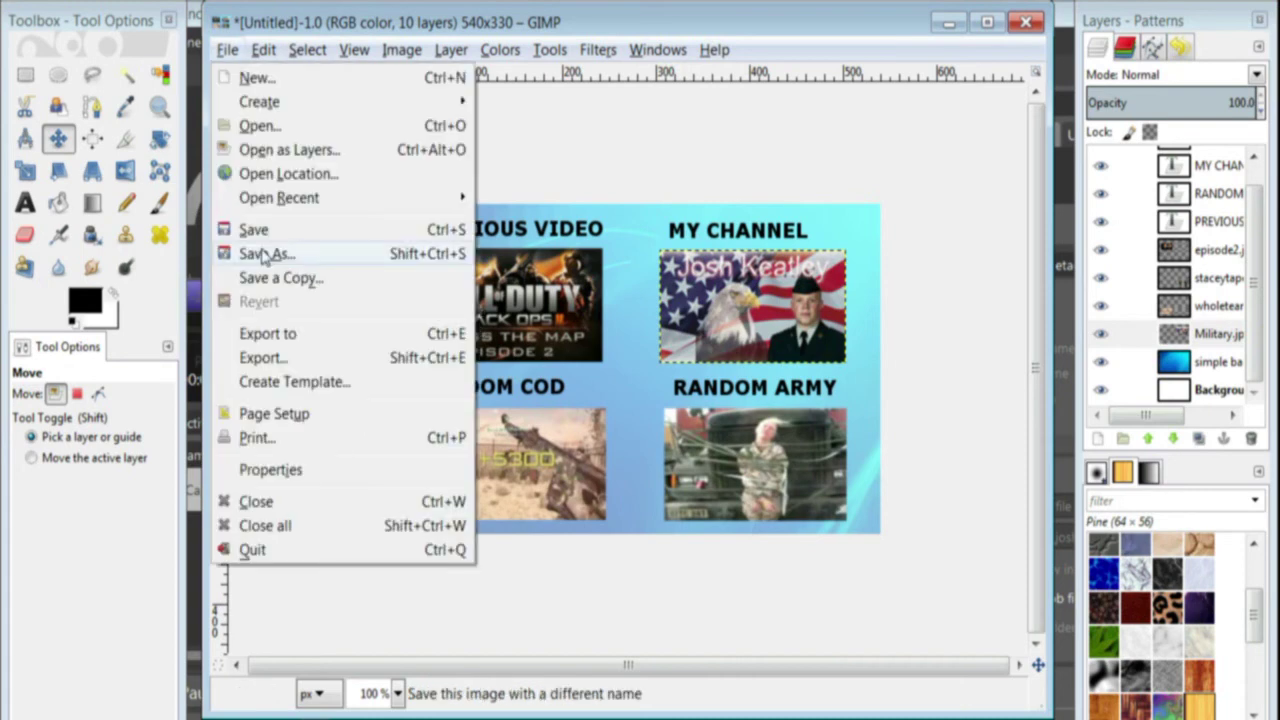
left_click(263, 255)
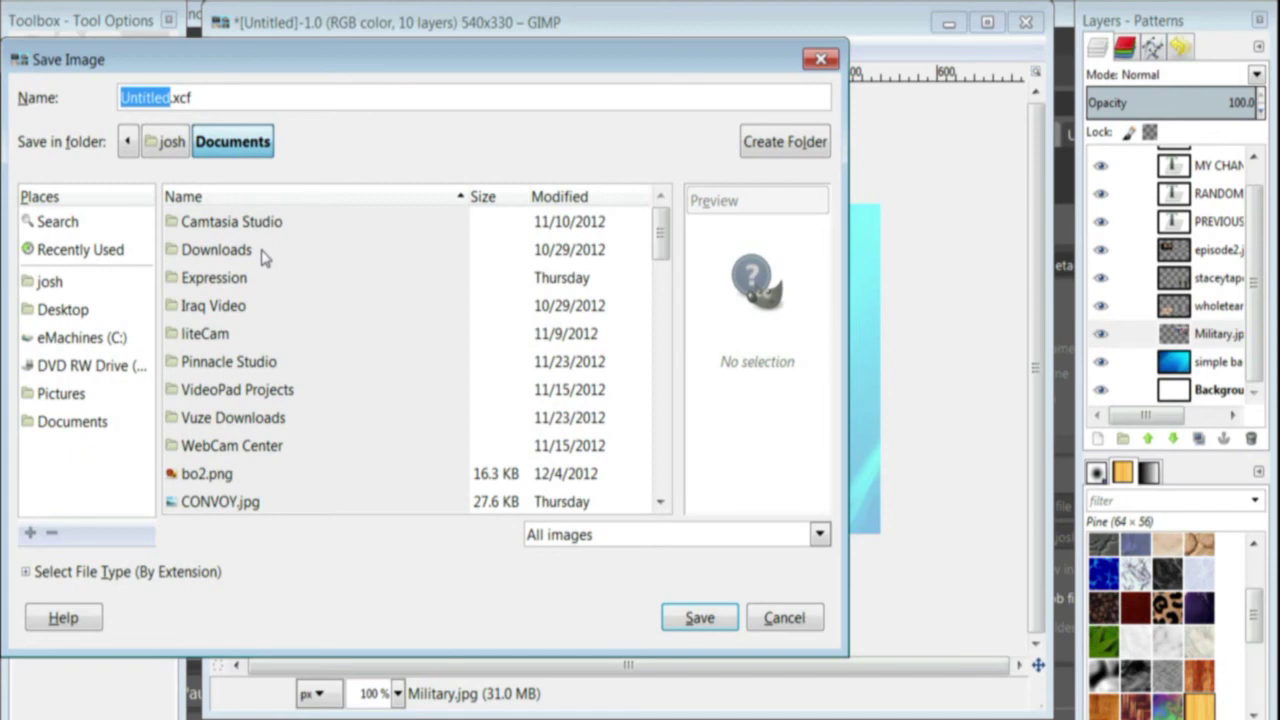
type("sampl")
type("ey")
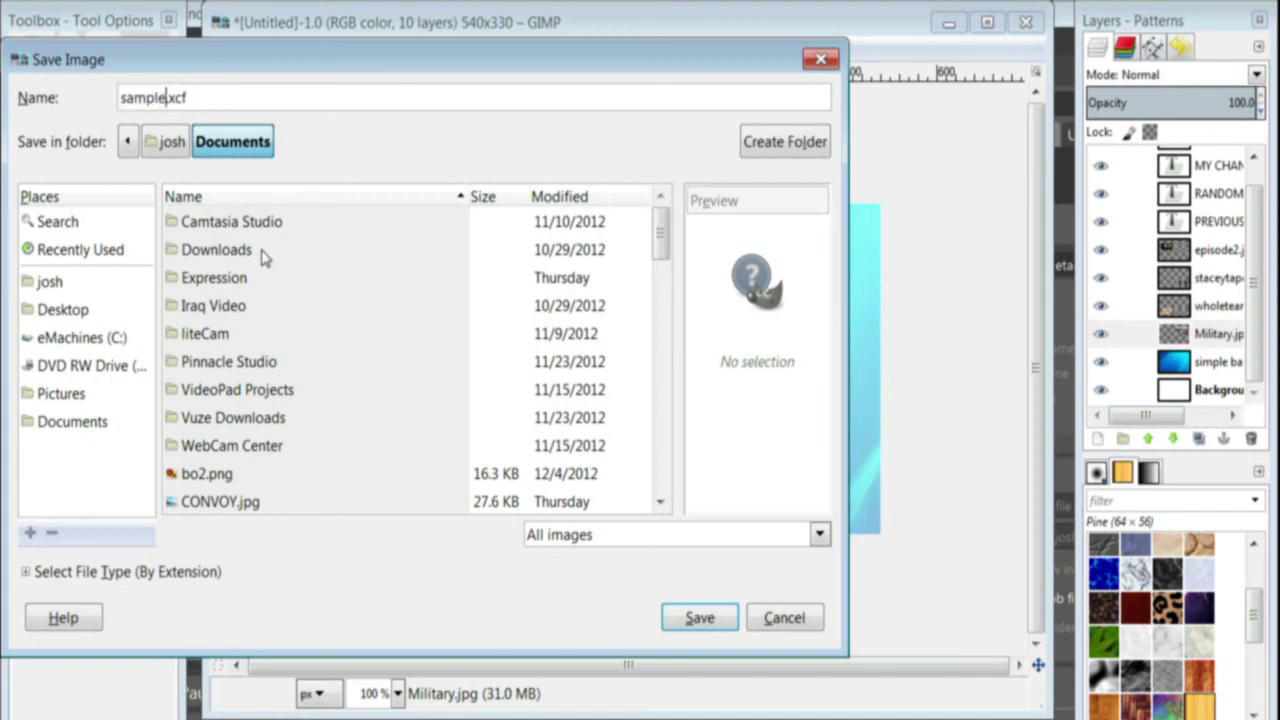
type("outubeendin")
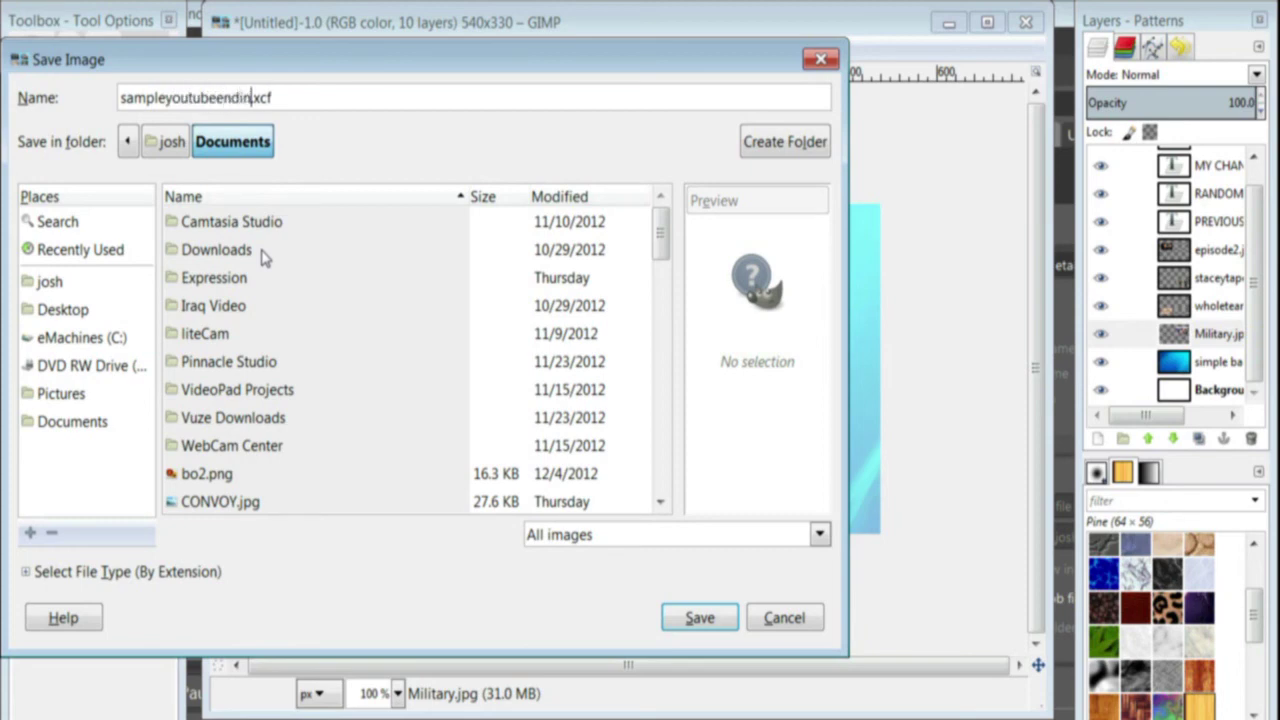
type("g")
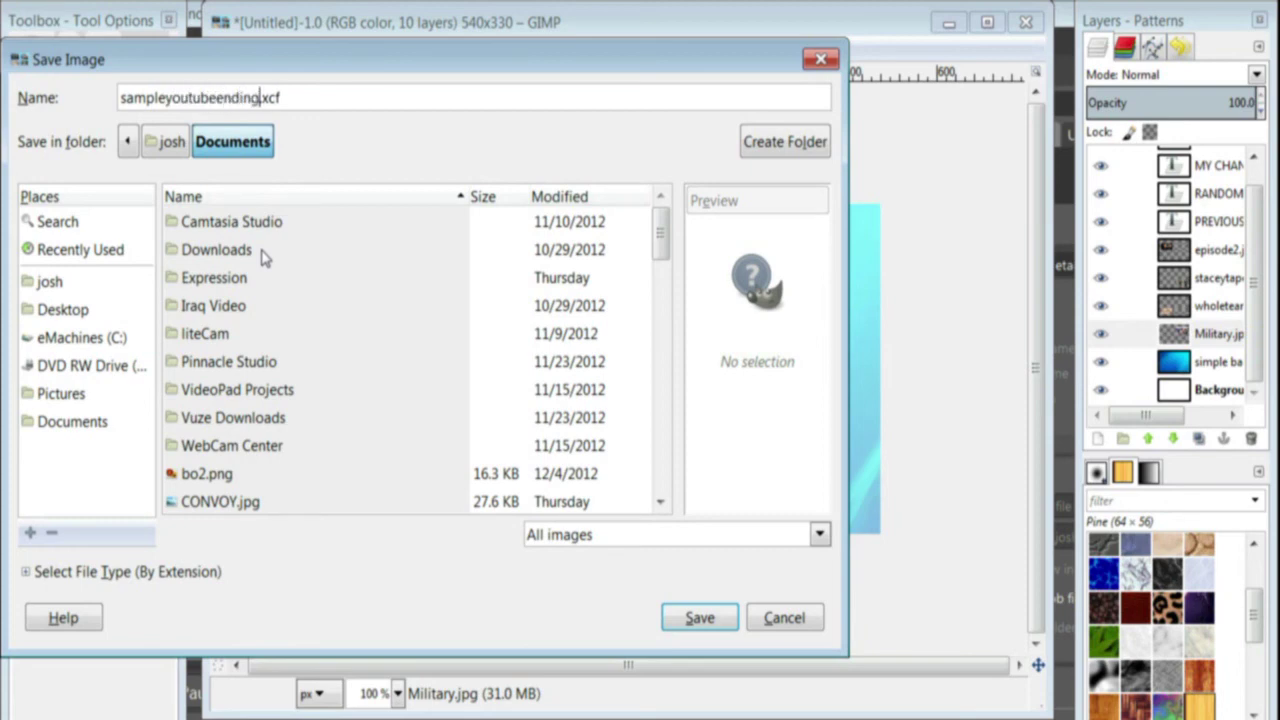
left_click(705, 619)
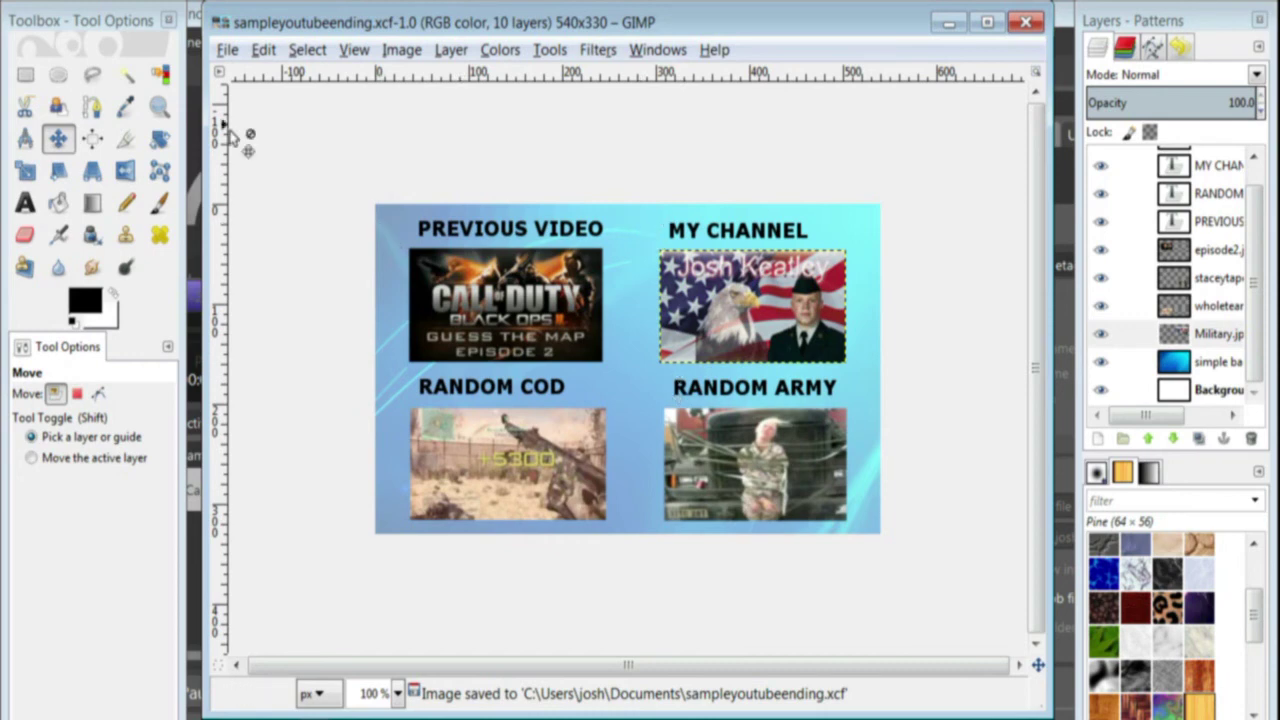
Flatten the end-screen image into a single Background layer.
left_click(403, 52)
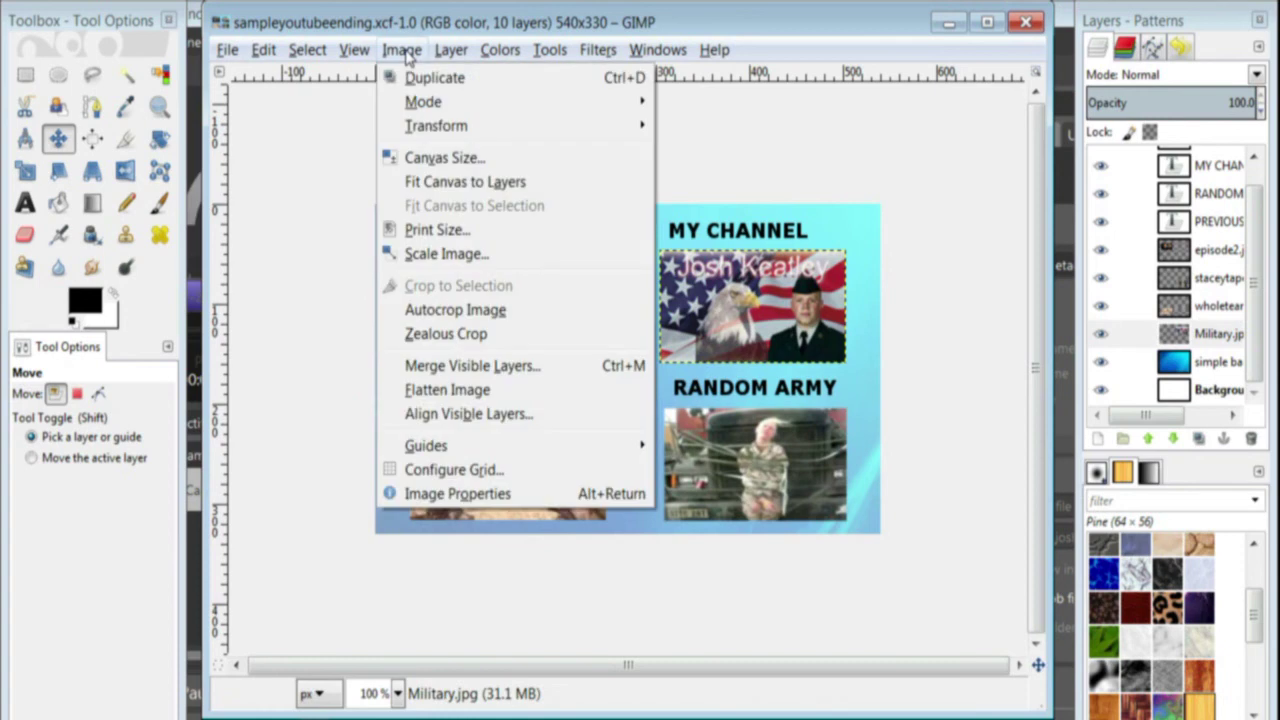
left_click(458, 398)
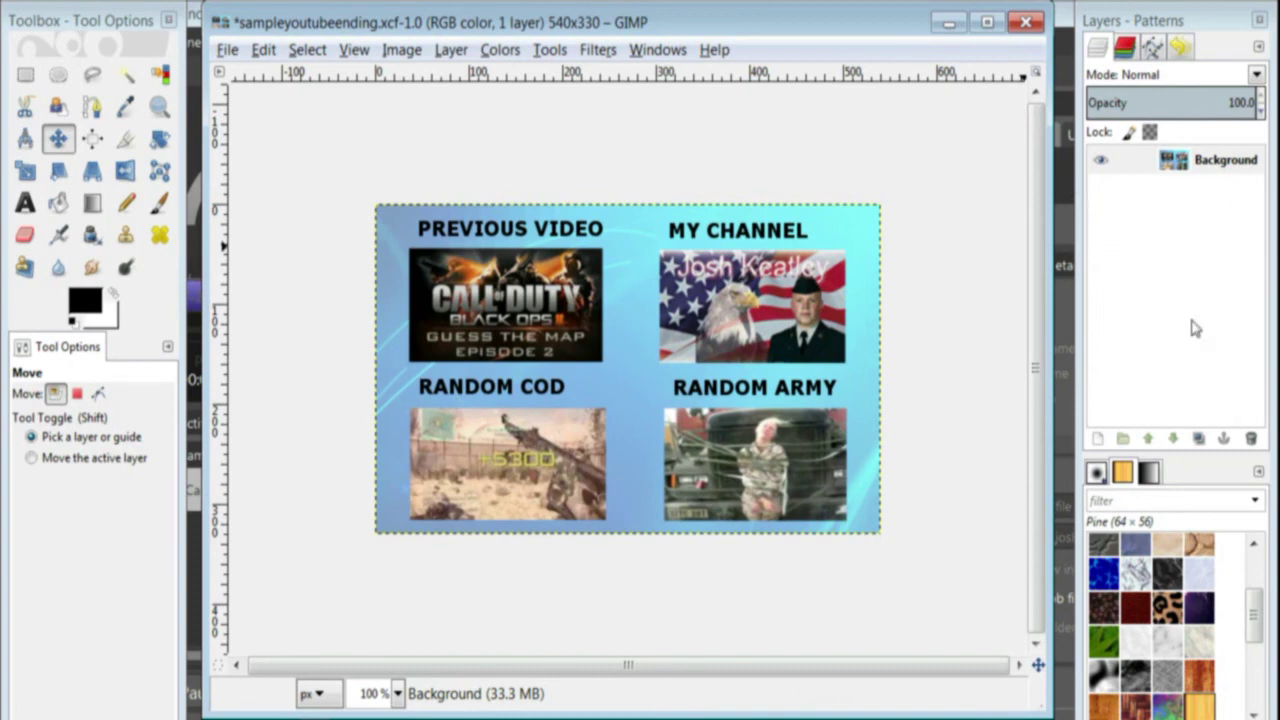
left_click(226, 54)
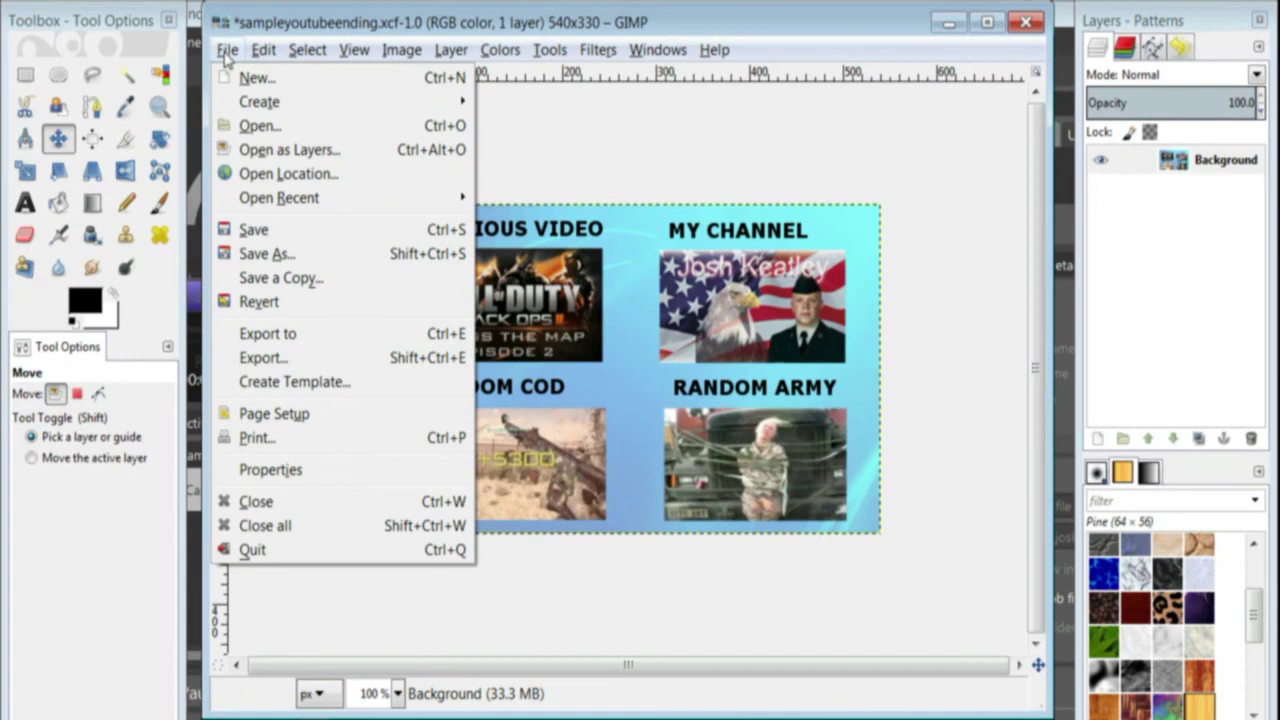
Export the end screen as sampleyoutubeending.jpg with JPEG quality lowered to 70.
left_click(262, 358)
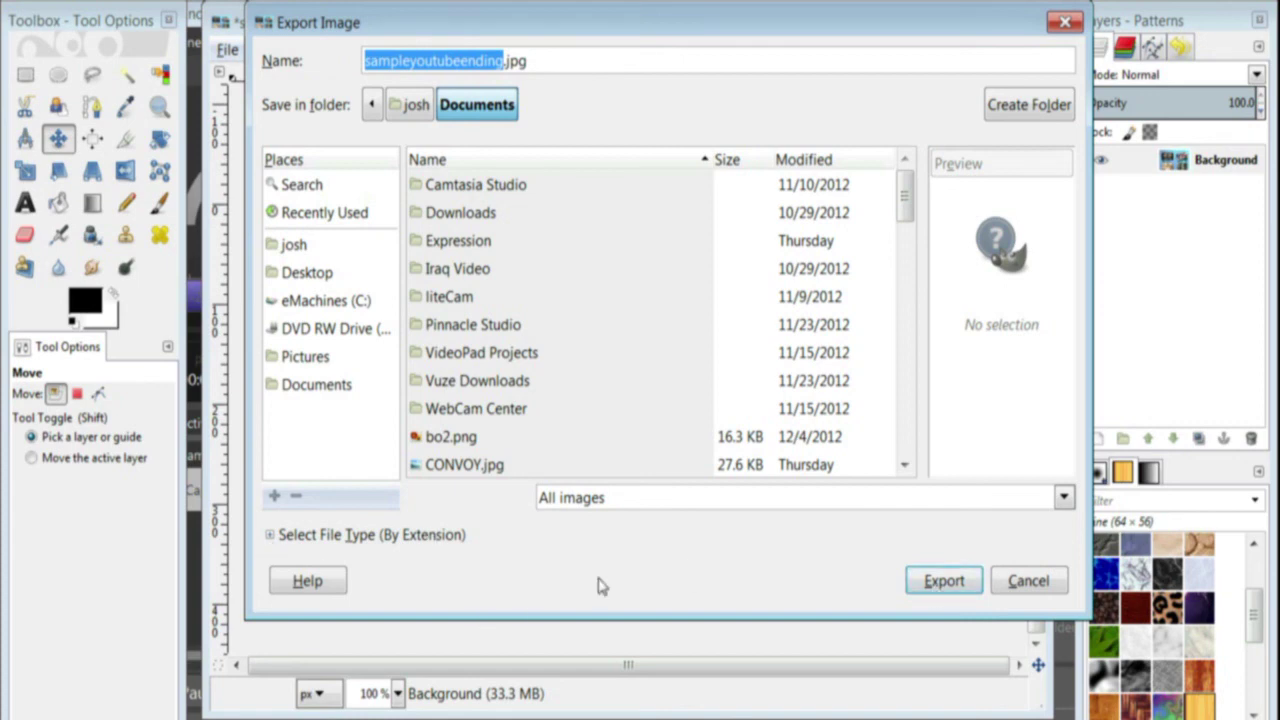
left_click(944, 588)
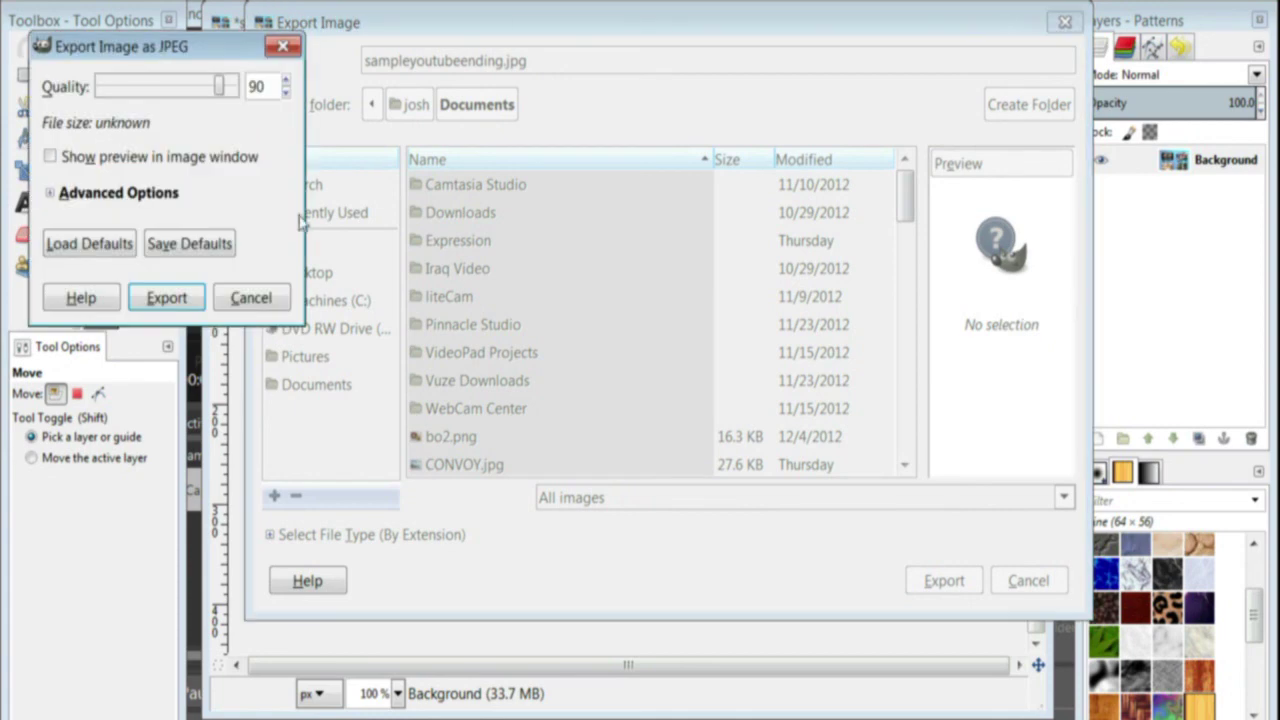
left_click(285, 95)
left_click(285, 95)
left_click(285, 95)
left_click(285, 95)
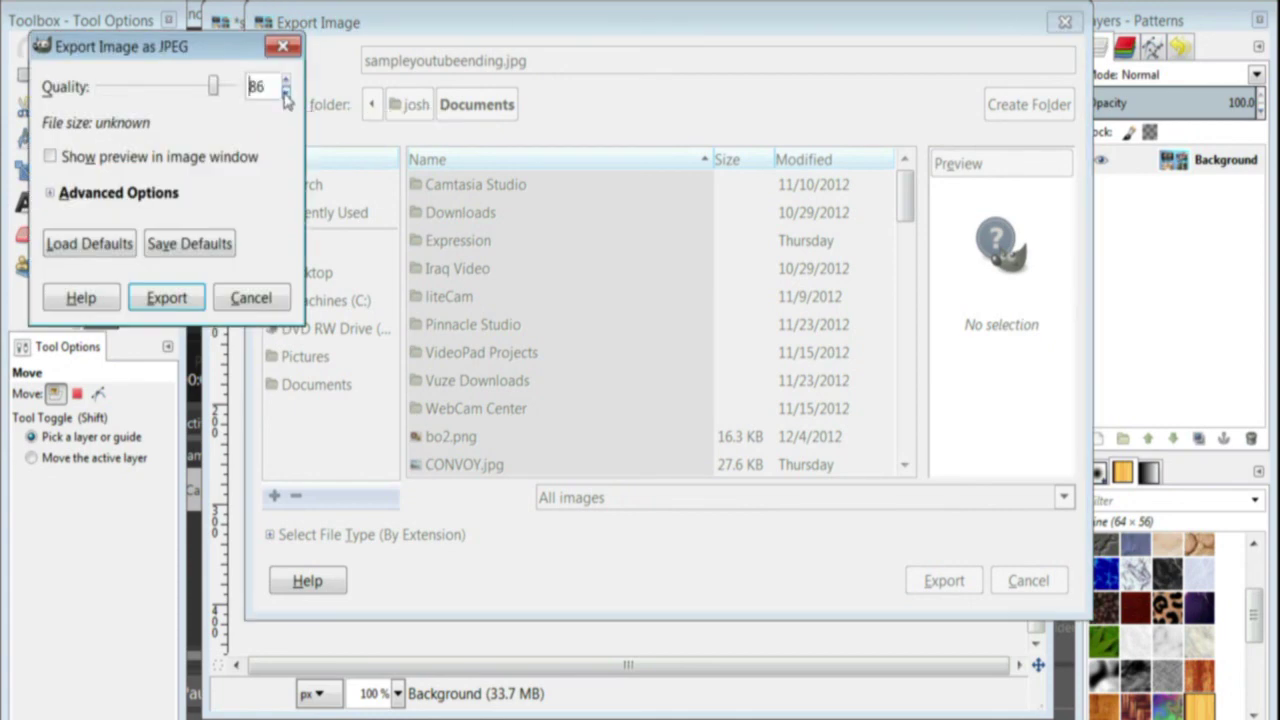
left_click(285, 95)
left_click(285, 95)
left_click(285, 95)
left_click(285, 95)
left_click(285, 95)
left_click(285, 95)
left_click(285, 95)
left_click(285, 95)
left_click(285, 95)
left_click(285, 95)
left_click(285, 95)
left_click(285, 95)
left_click(285, 95)
left_click(285, 95)
left_click(285, 95)
left_click(285, 95)
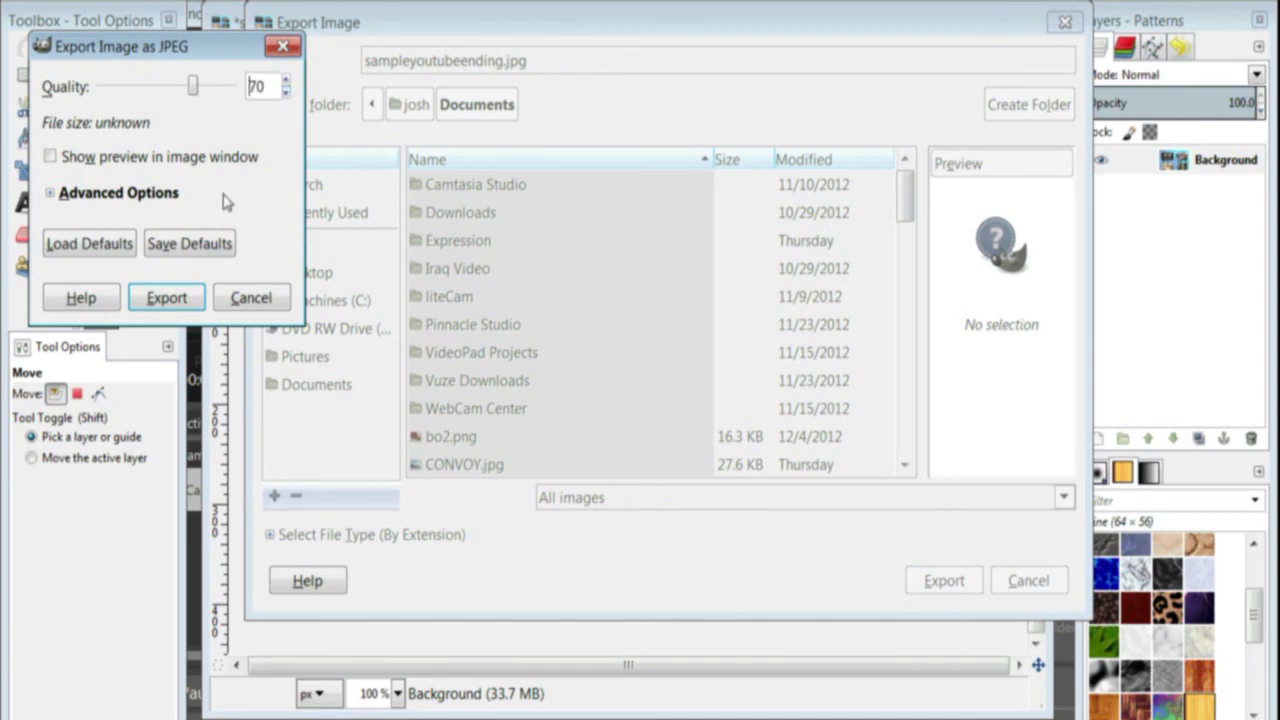
left_click(165, 300)
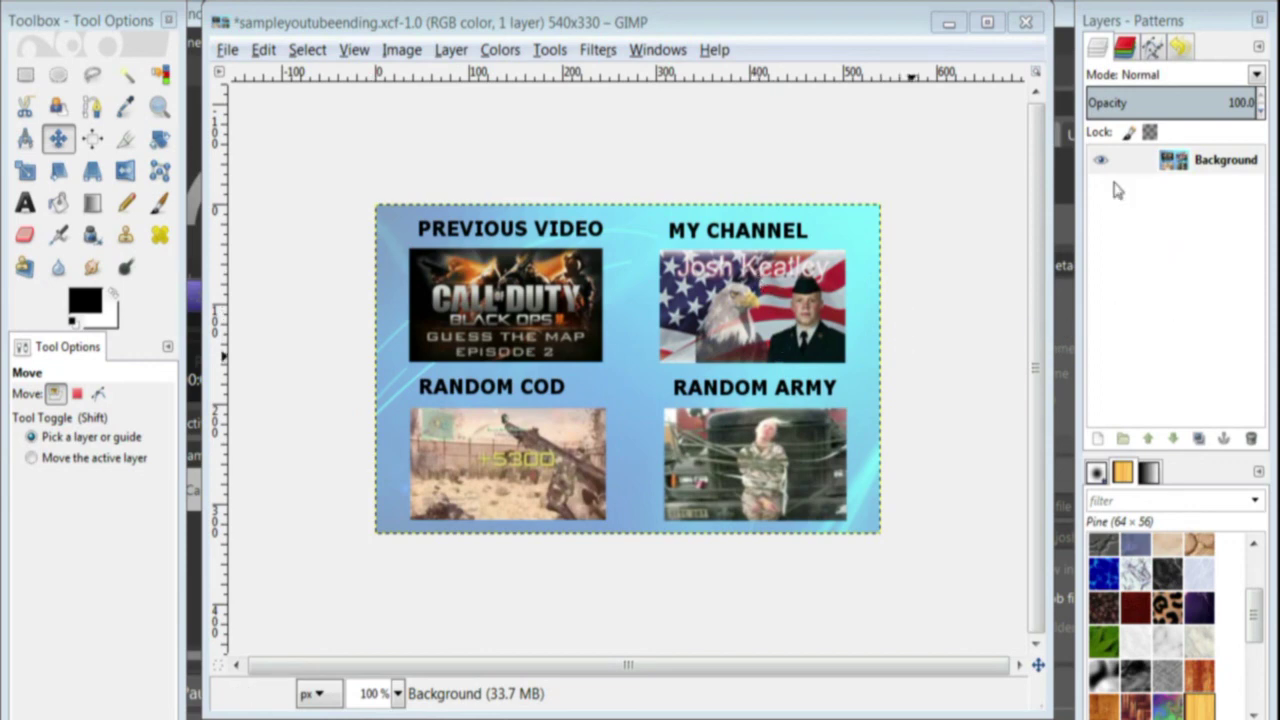
Close the sampleyoutubeending image, discarding the unsaved flattened changes.
left_click(1025, 22)
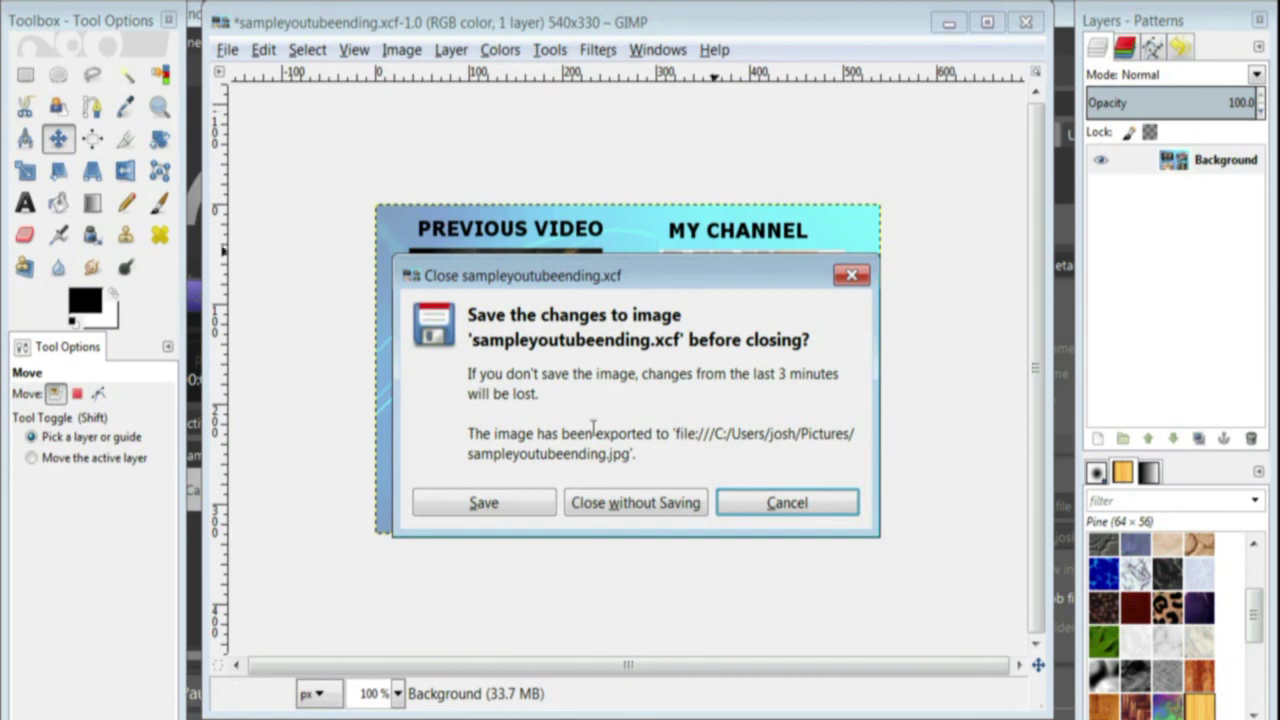
left_click(636, 505)
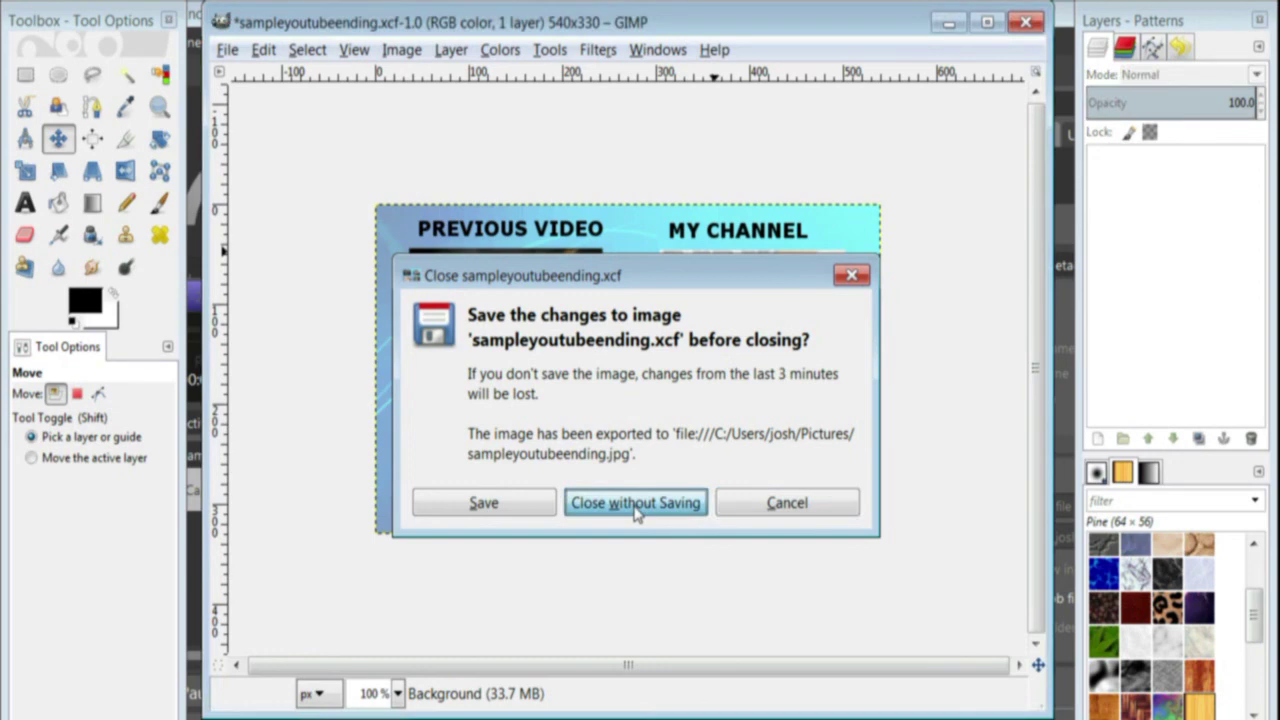